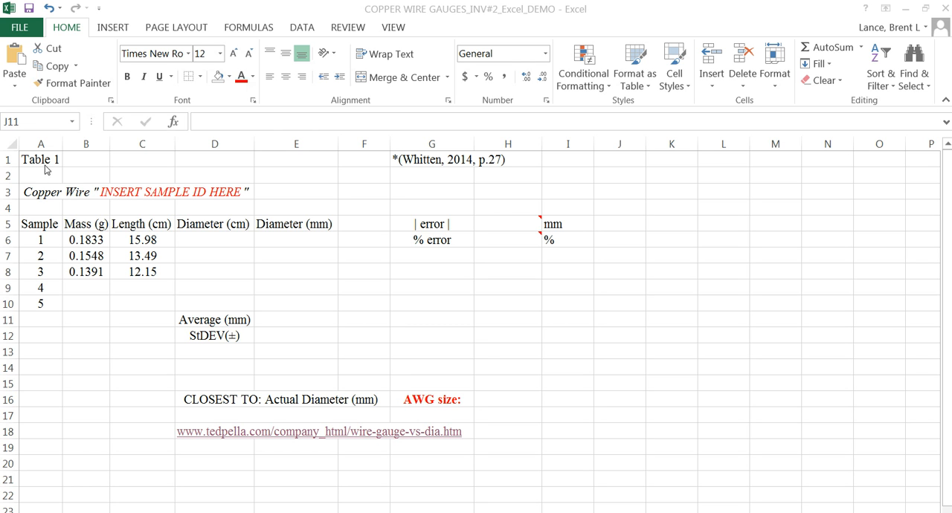
# Step: Replace the sample ID placeholder in the Copper Wire title in A3 with J
pyautogui.click(103, 194)
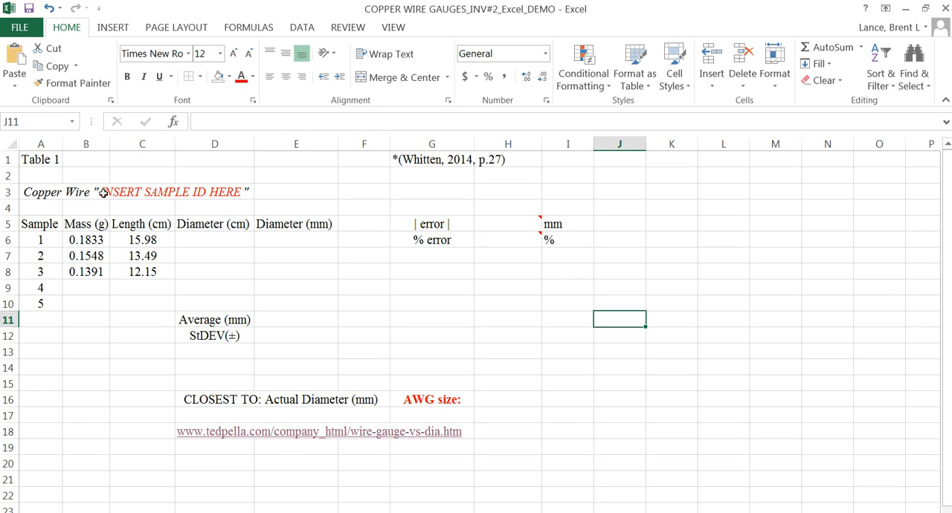
pyautogui.click(103, 194)
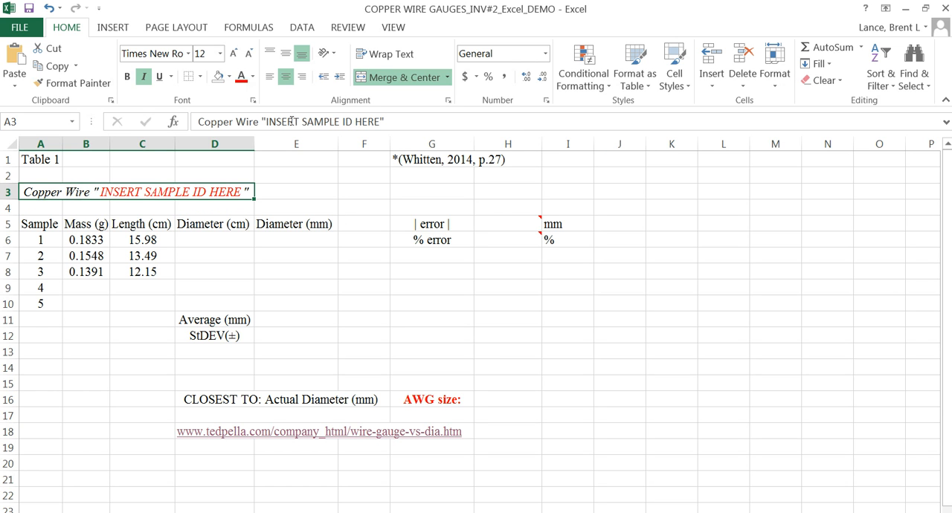
pyautogui.moveTo(267, 122); pyautogui.dragTo(381, 122)
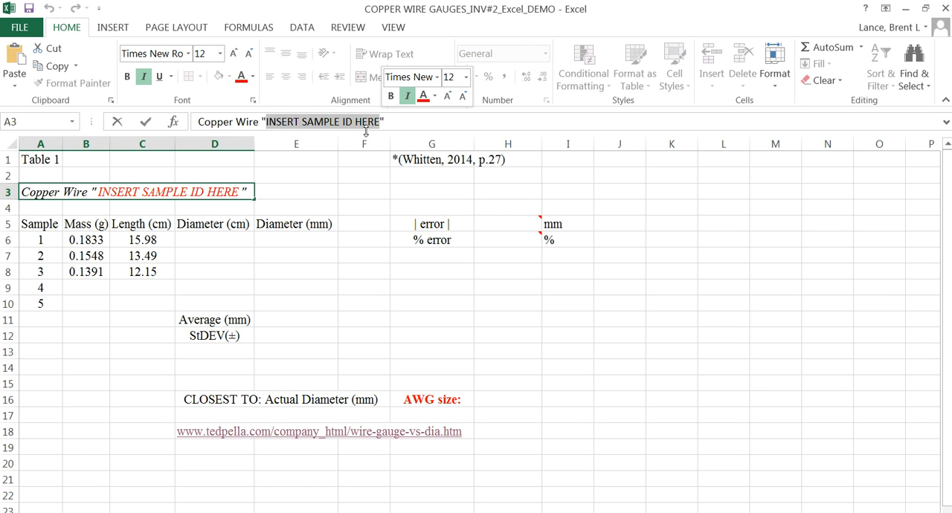
pyautogui.write('J')
pyautogui.press('Return')
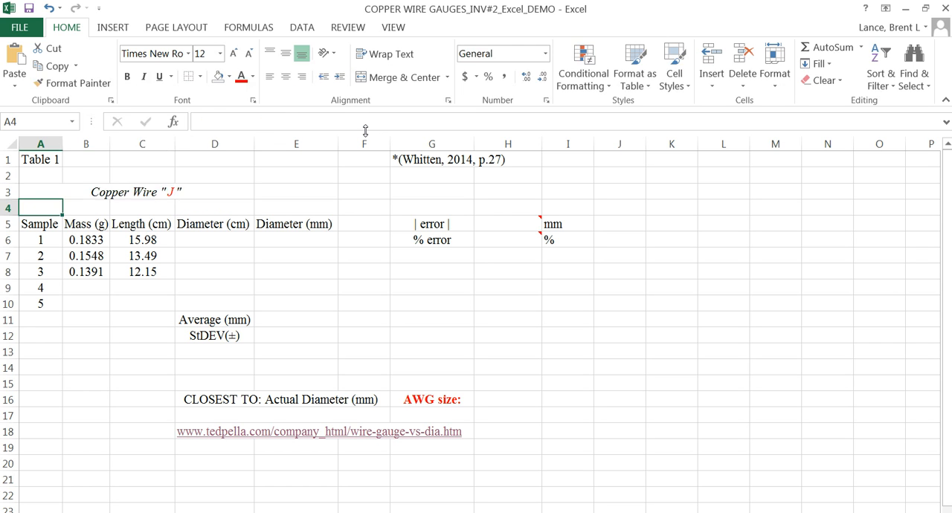
# Step: Left-align the Copper Wire title in row 3
pyautogui.click(123, 192)
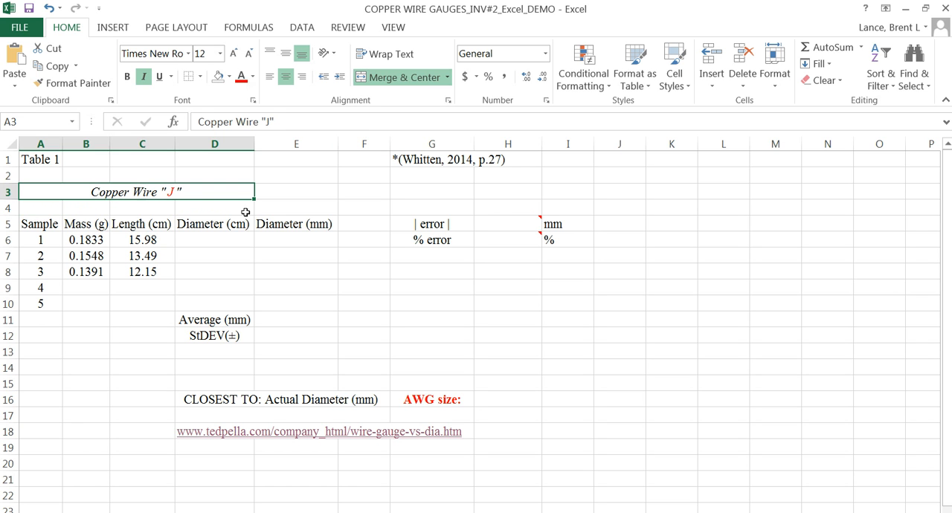
pyautogui.click(269, 77)
pyautogui.click(287, 273)
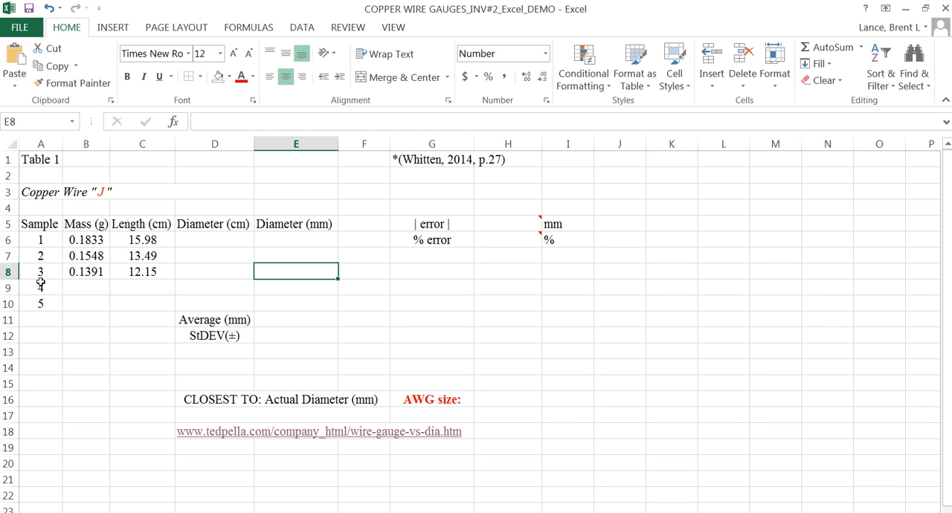
# Step: Apply all borders to the sample data table A5:E10 and to the average and standard deviation block D11:E12
pyautogui.moveTo(36, 223); pyautogui.dragTo(300, 303)
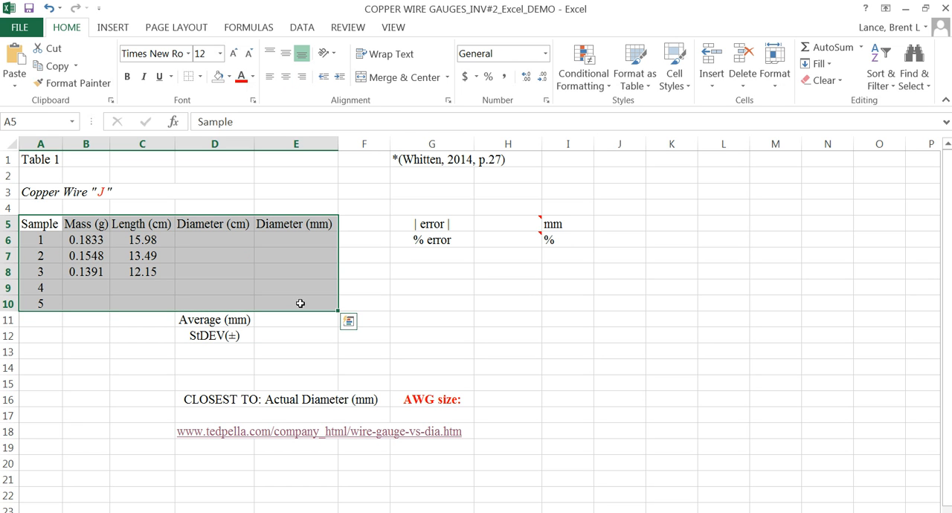
pyautogui.click(200, 77)
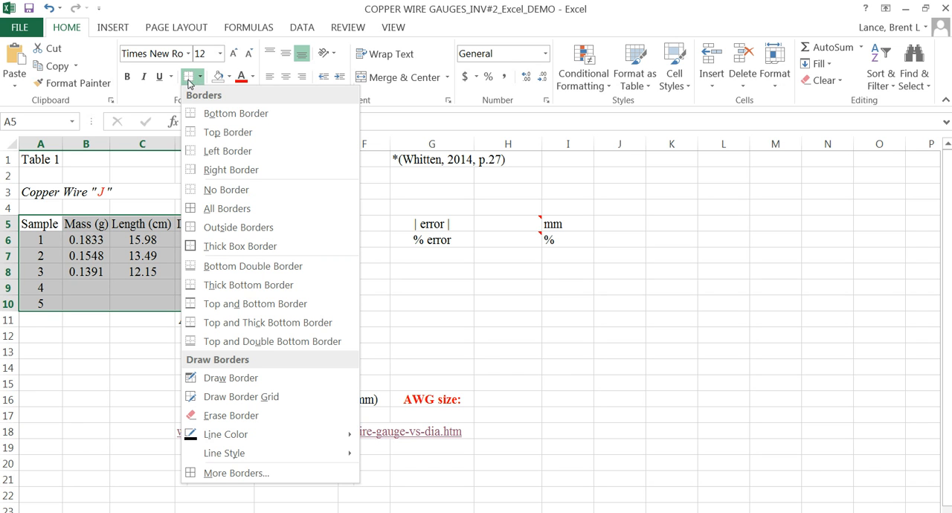
pyautogui.click(227, 211)
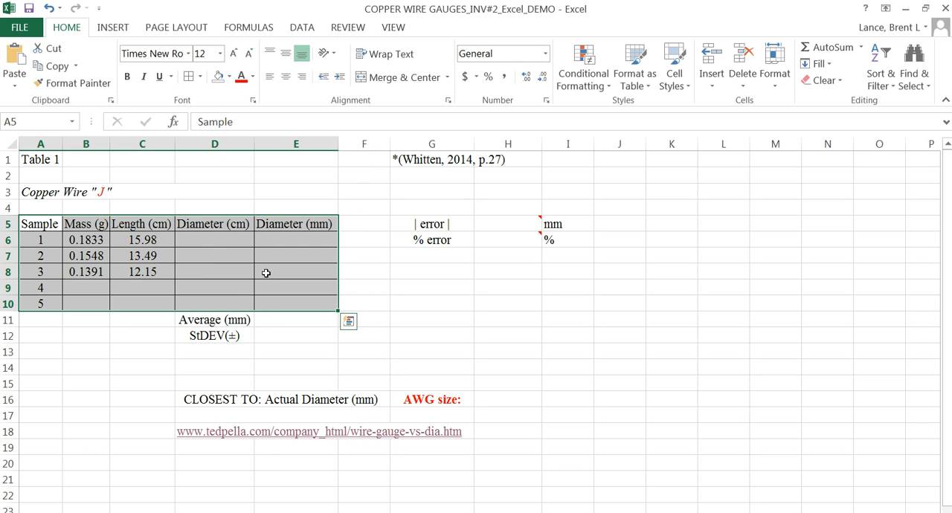
pyautogui.moveTo(211, 321); pyautogui.dragTo(271, 334)
pyautogui.click(188, 77)
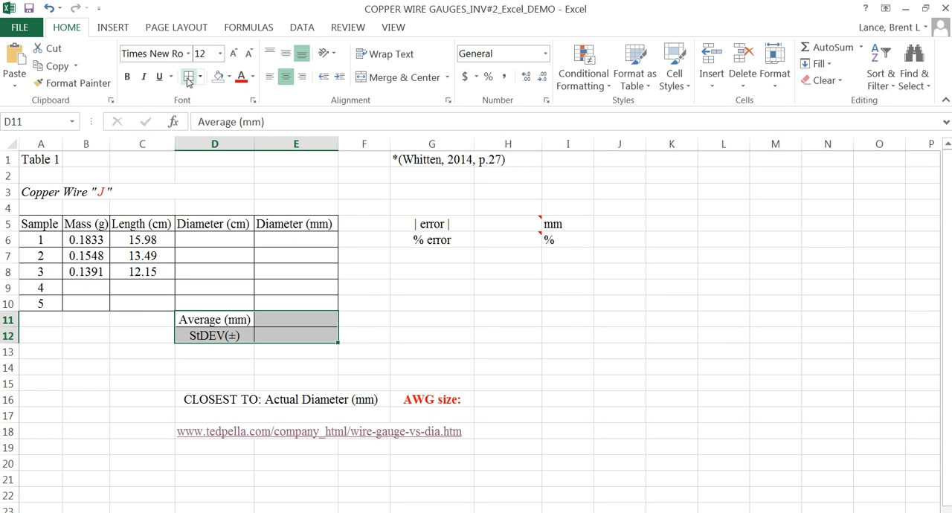
pyautogui.click(417, 281)
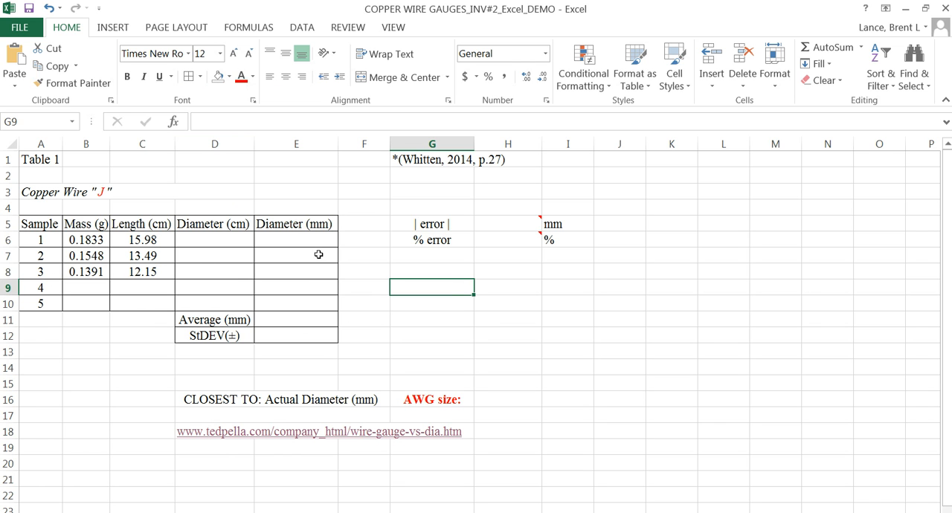
# Step: Apply all borders to the error block G5:I6 and to the actual diameter and AWG size block D16:G18
pyautogui.moveTo(430, 225); pyautogui.dragTo(556, 239)
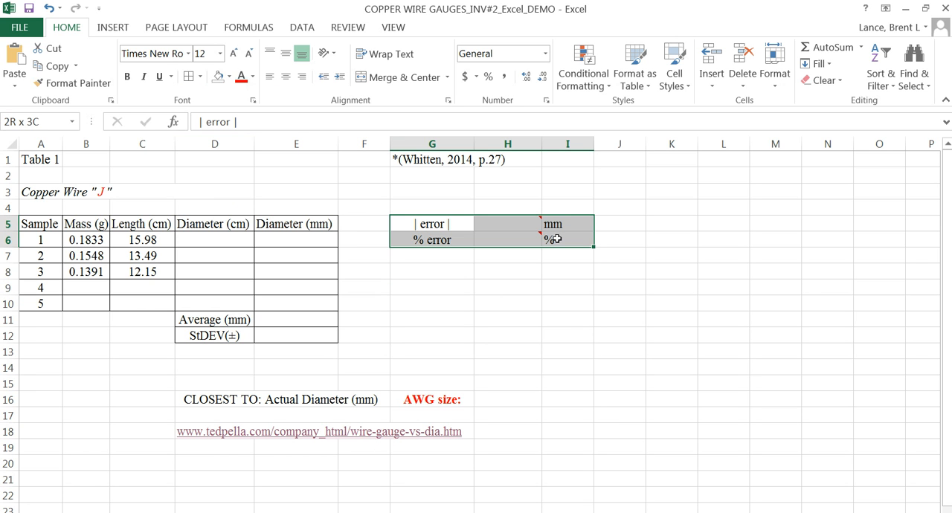
pyautogui.click(191, 77)
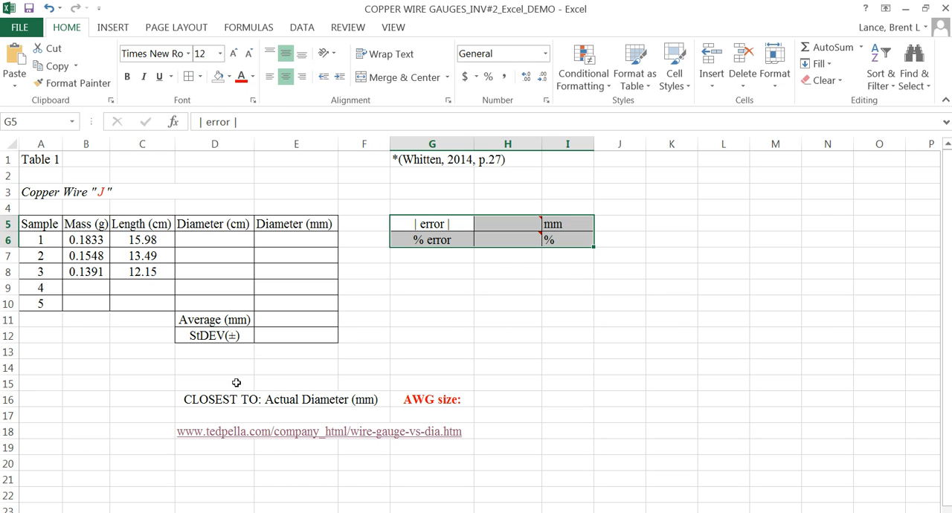
pyautogui.moveTo(189, 401); pyautogui.dragTo(411, 432)
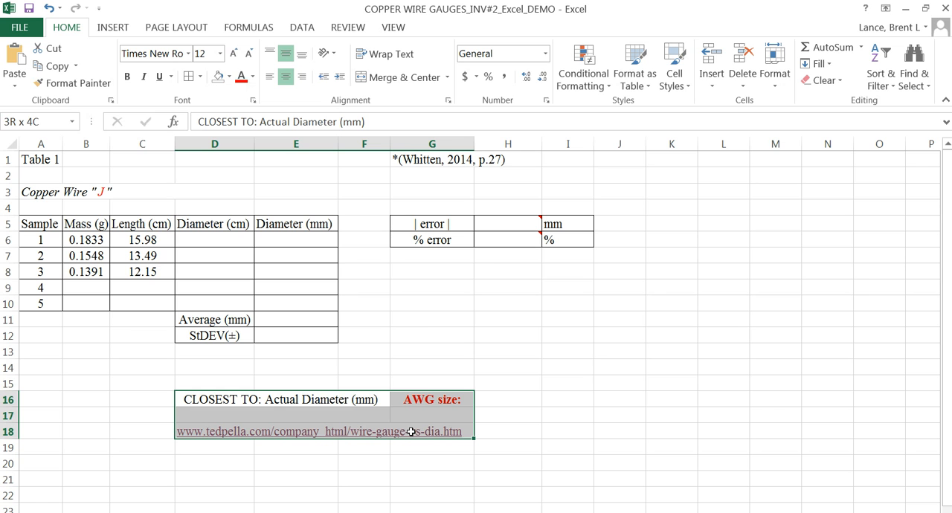
pyautogui.moveTo(411, 431); pyautogui.dragTo(411, 431)
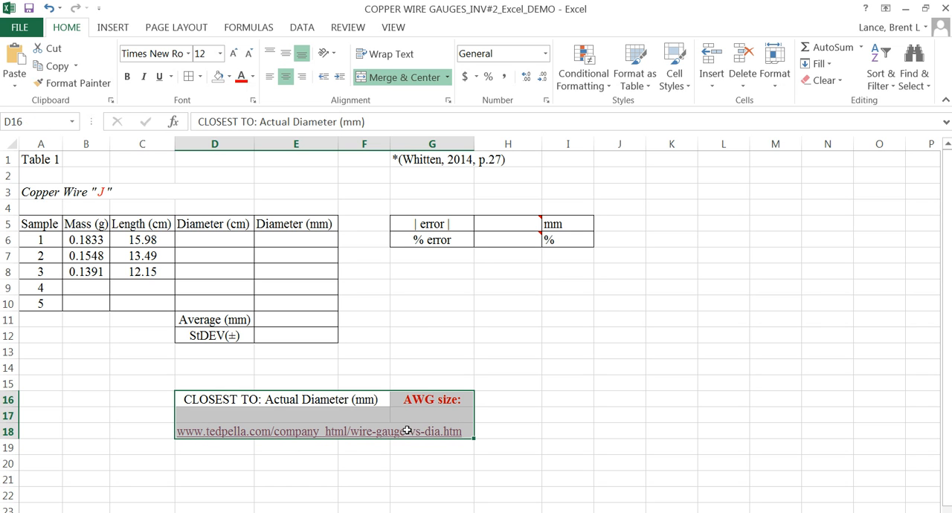
pyautogui.click(189, 77)
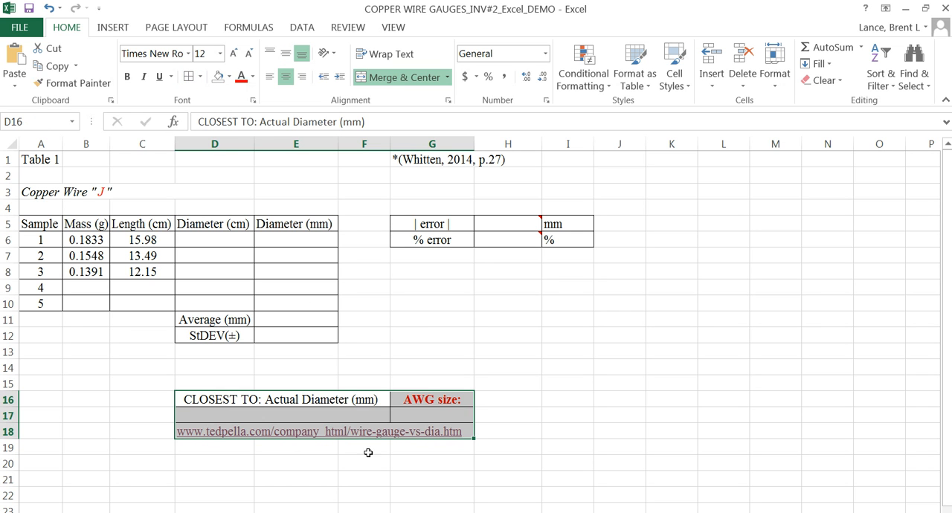
pyautogui.click(448, 359)
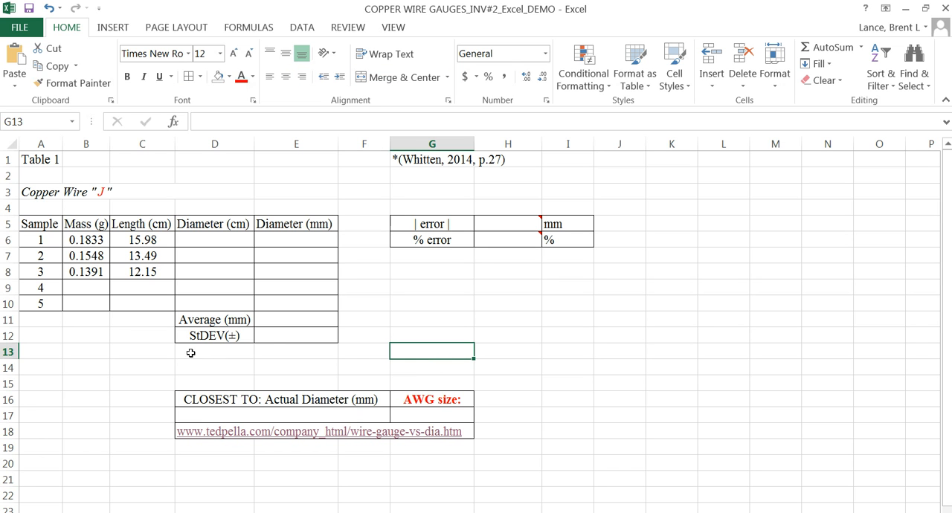
# Step: Fill the average value cell E11 with light pink and the actual diameter cell D17 with light orange
pyautogui.click(276, 319)
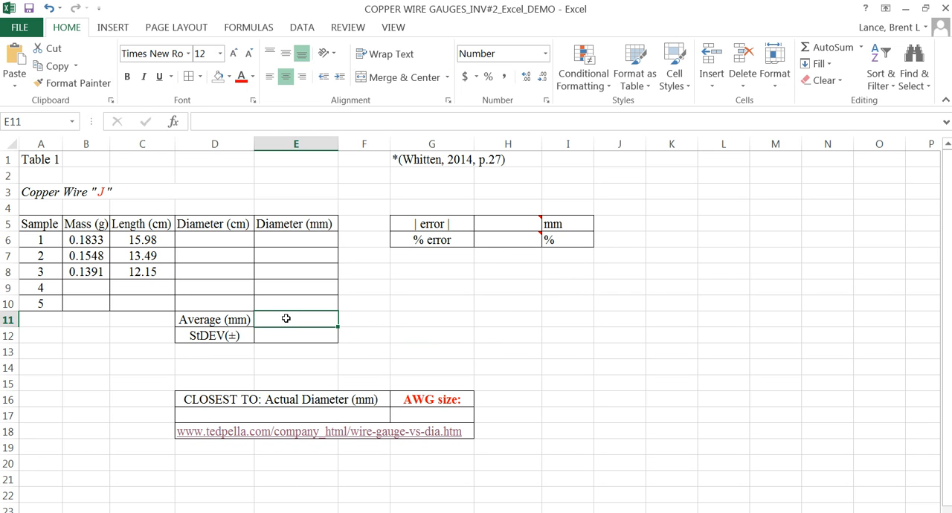
pyautogui.click(231, 79)
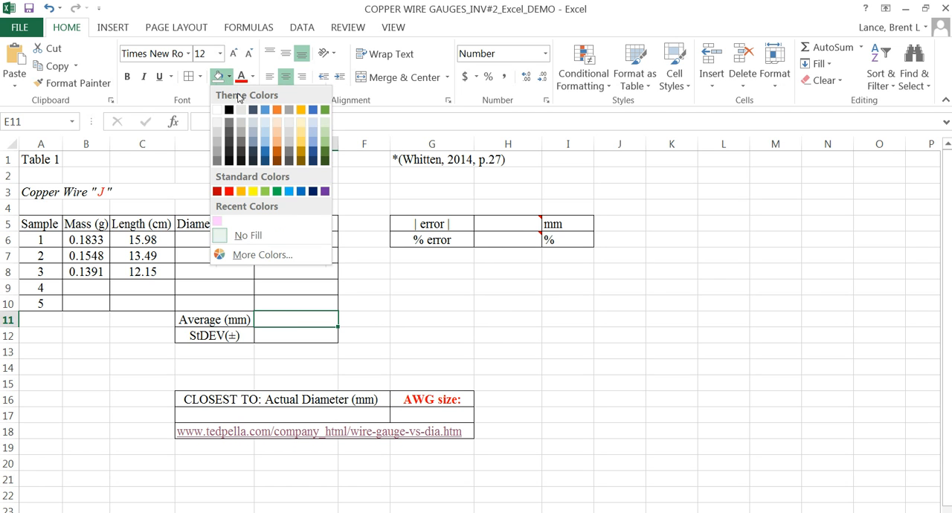
pyautogui.click(221, 225)
pyautogui.click(283, 416)
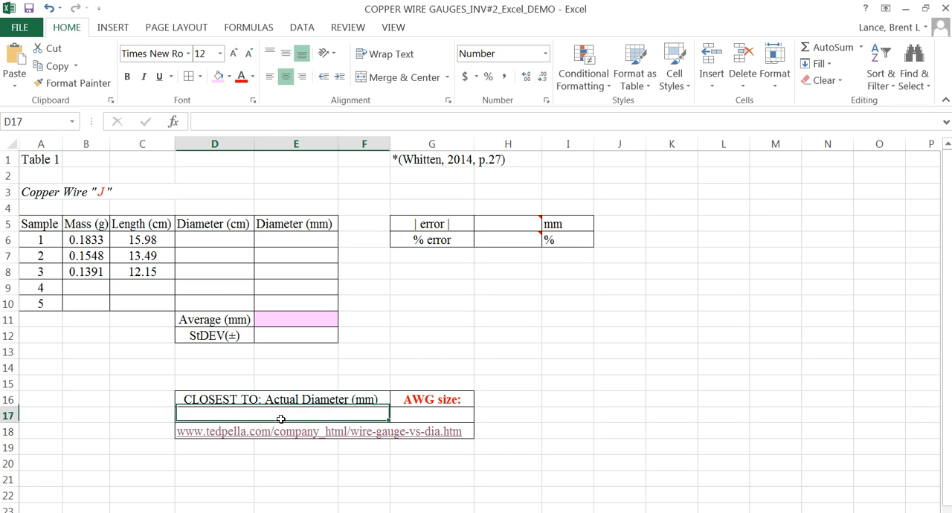
pyautogui.click(230, 76)
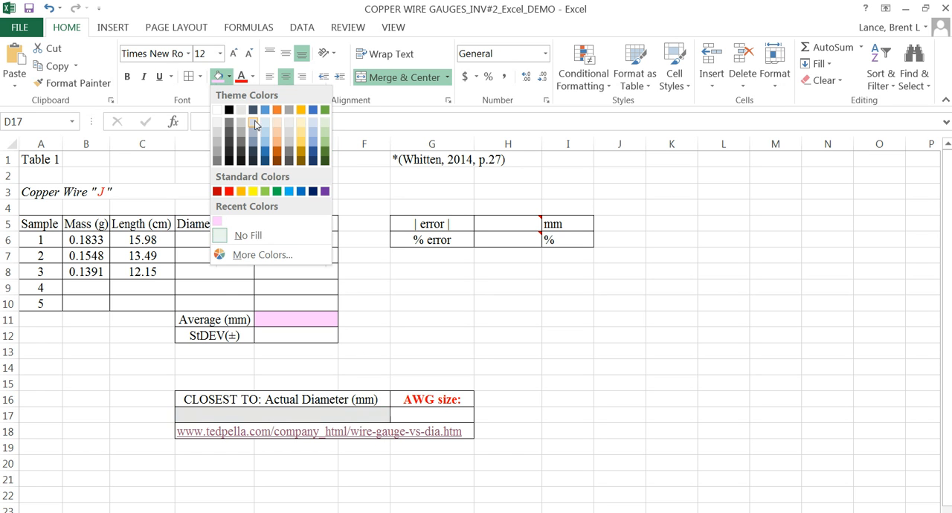
pyautogui.click(277, 132)
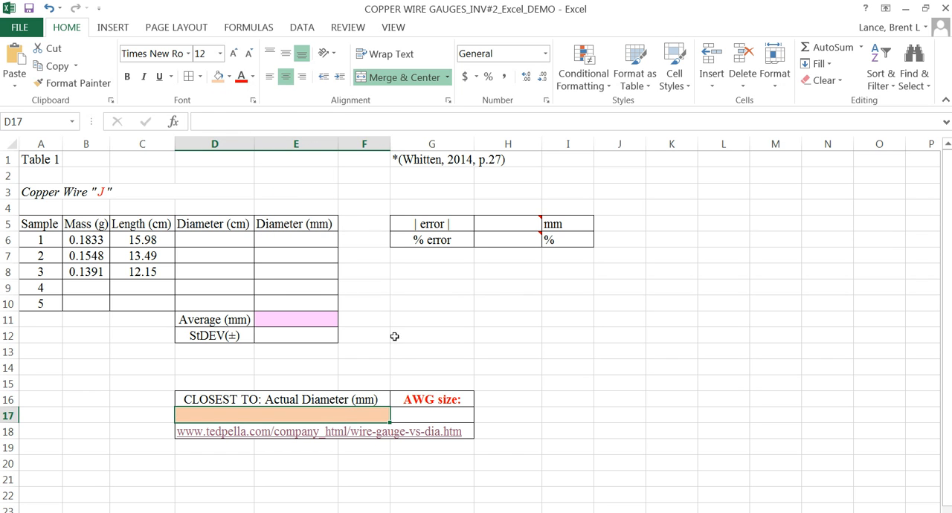
# Step: Fill the AWG size value cell G17 with light gray and the error value cells H5:H6 with light gold
pyautogui.click(423, 413)
pyautogui.click(230, 76)
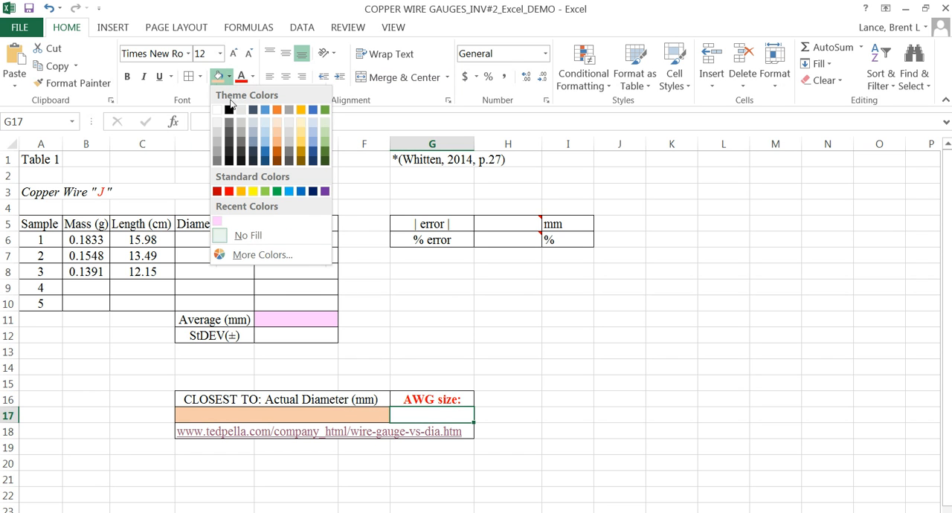
pyautogui.click(289, 141)
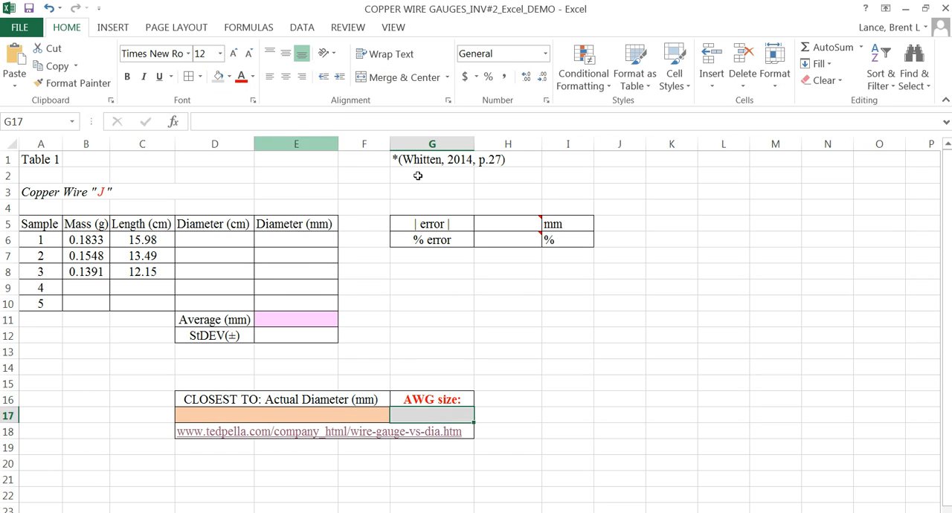
pyautogui.click(493, 227)
pyautogui.moveTo(493, 227); pyautogui.dragTo(493, 239)
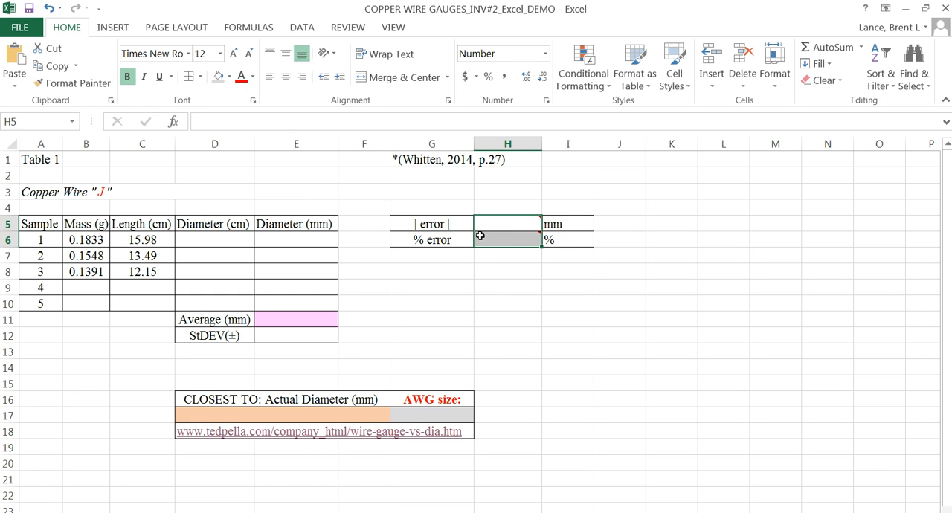
pyautogui.click(230, 78)
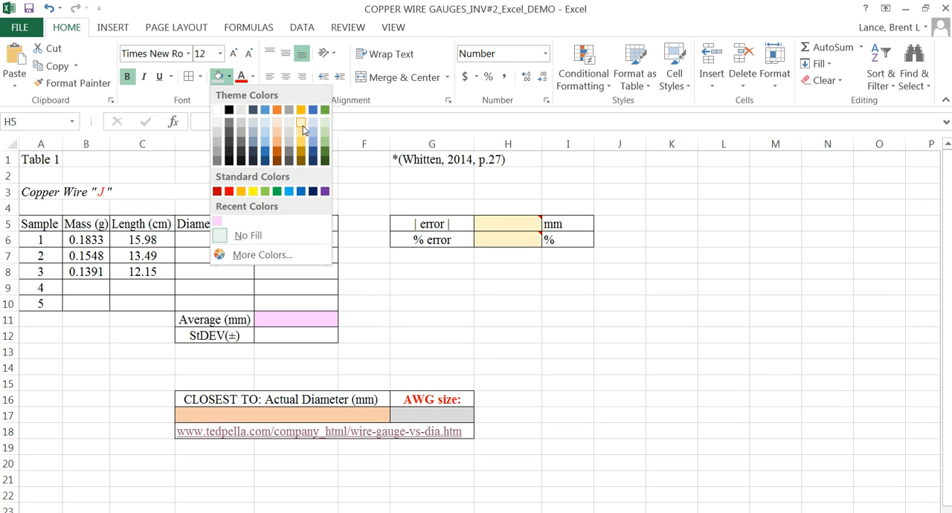
pyautogui.click(300, 139)
pyautogui.click(463, 305)
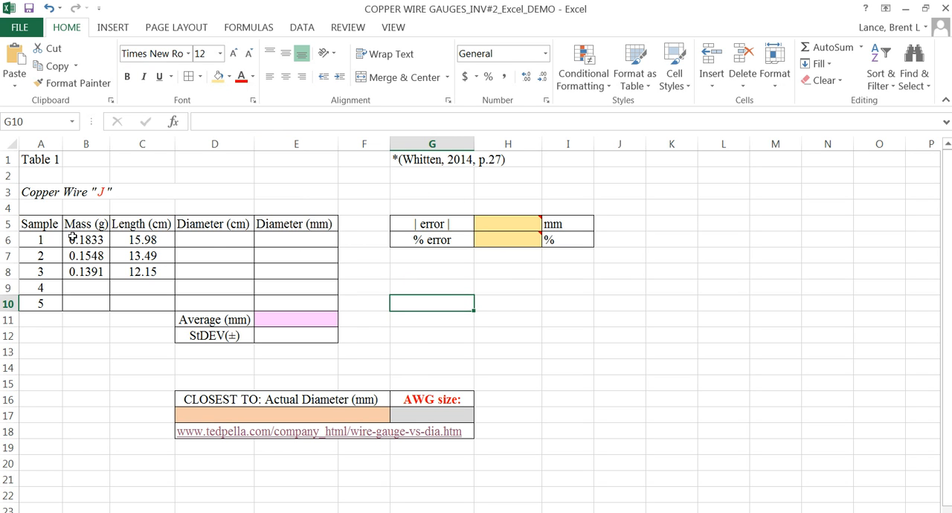
# Step: Add the three co-authors' surnames to the citation in G1, before the year 2014, with an ampersand before the last one
pyautogui.click(421, 177)
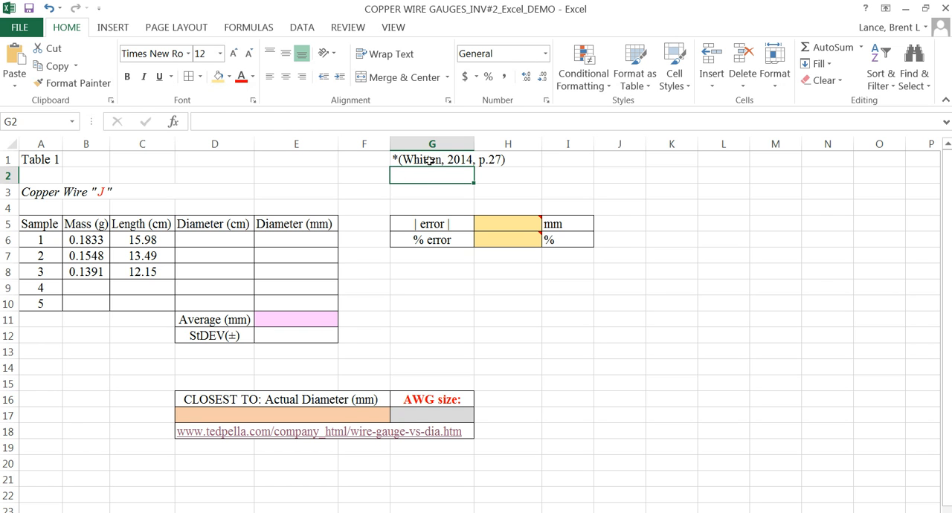
pyautogui.doubleClick(447, 160)
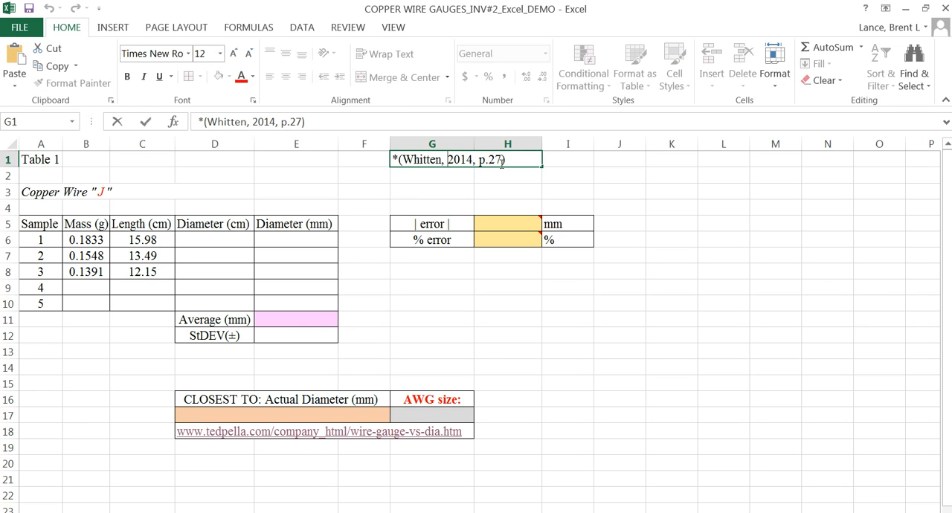
pyautogui.click(403, 148)
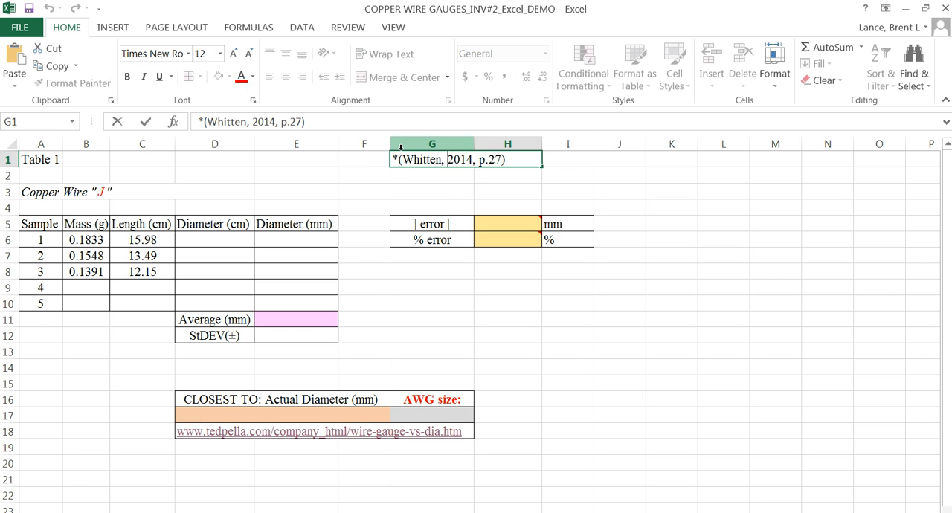
pyautogui.write('Davis, ')
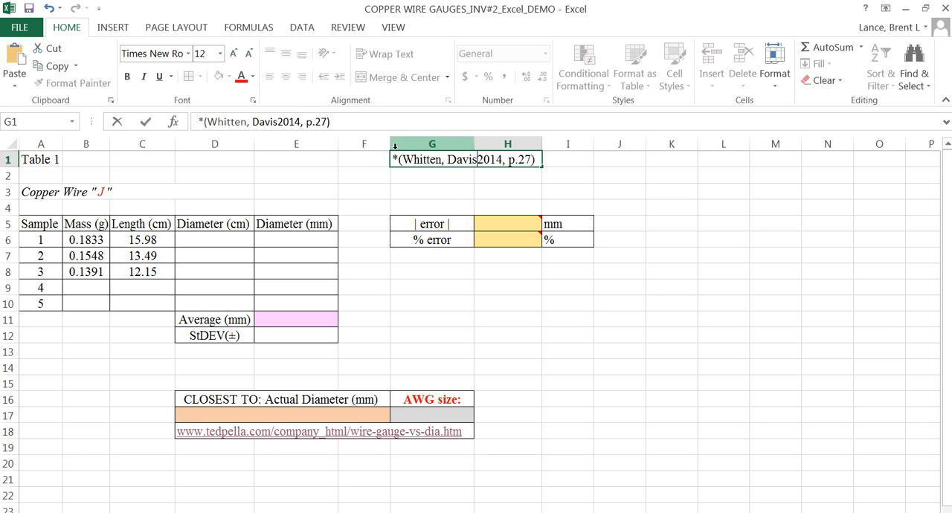
pyautogui.write('Peck2014,')
pyautogui.press('BackSpace')
pyautogui.write(', & Stanley,')
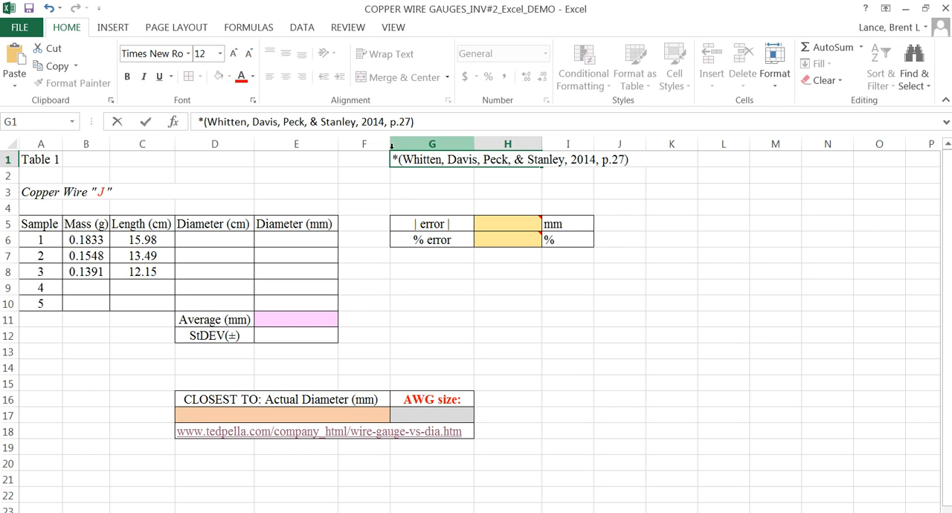
pyautogui.click(554, 200)
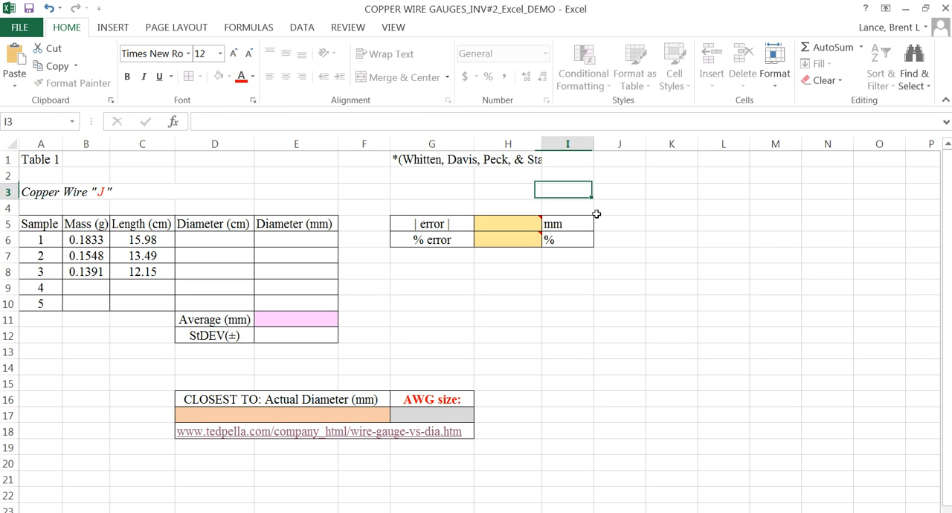
# Step: Unmerge the citation cell in row 1 across G1:J1 so the full citation text extends over the neighbouring cells
pyautogui.click(423, 159)
pyautogui.moveTo(487, 162); pyautogui.dragTo(596, 163)
pyautogui.click(412, 78)
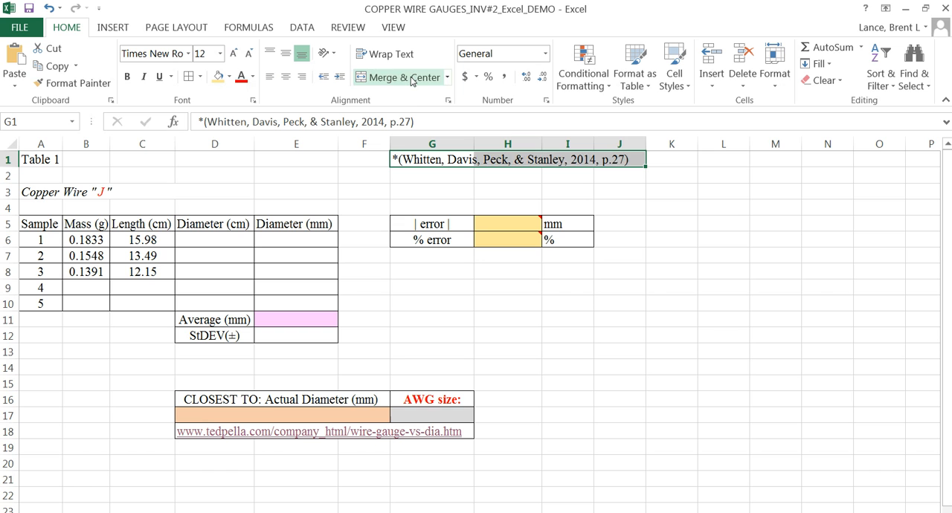
pyautogui.click(434, 175)
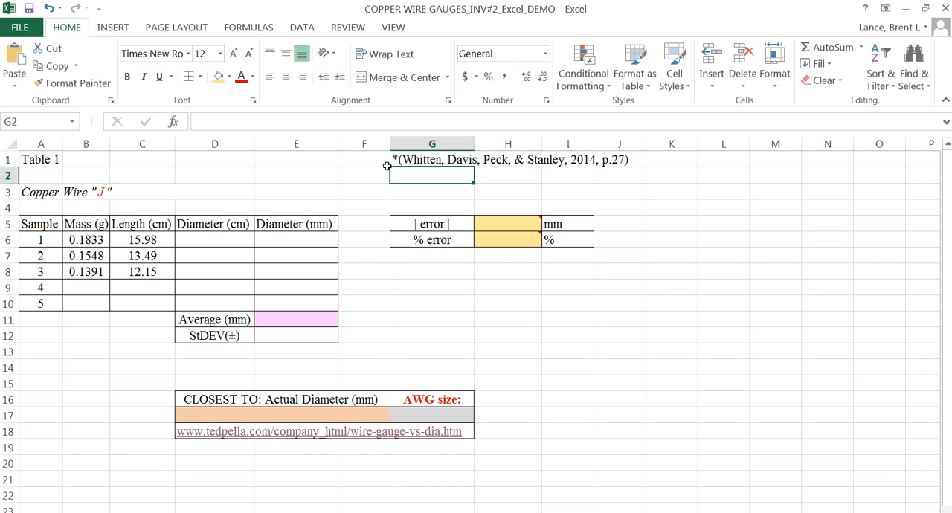
# Step: Enter the copper density label "Dcu (g/cm3)" in cell G2
pyautogui.write('D')
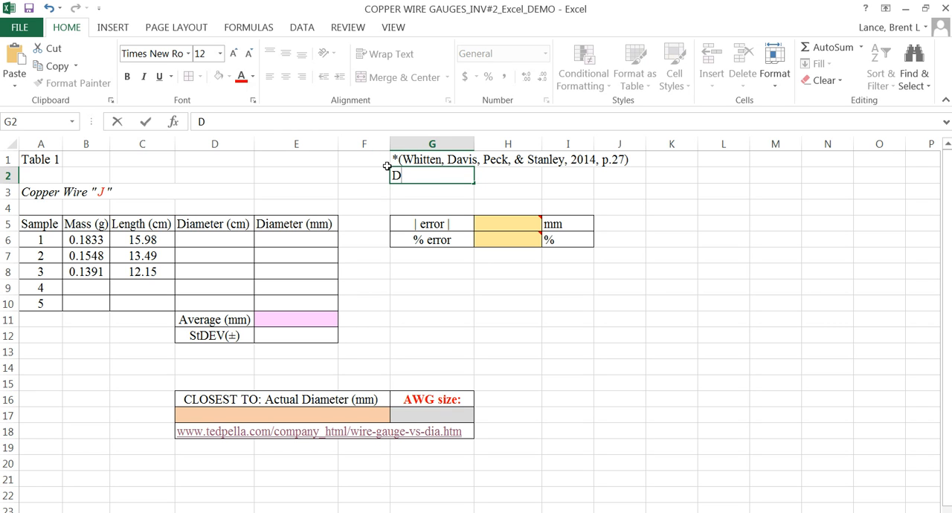
pyautogui.write('Cu')
pyautogui.press('BackSpace')
pyautogui.press('BackSpace')
pyautogui.write('cu')
pyautogui.press('BackSpace')
pyautogui.press('BackSpace')
pyautogui.write('Cui')
pyautogui.press('BackSpace')
pyautogui.press('BackSpace')
pyautogui.write('cu (g/')
pyautogui.write('cm3')
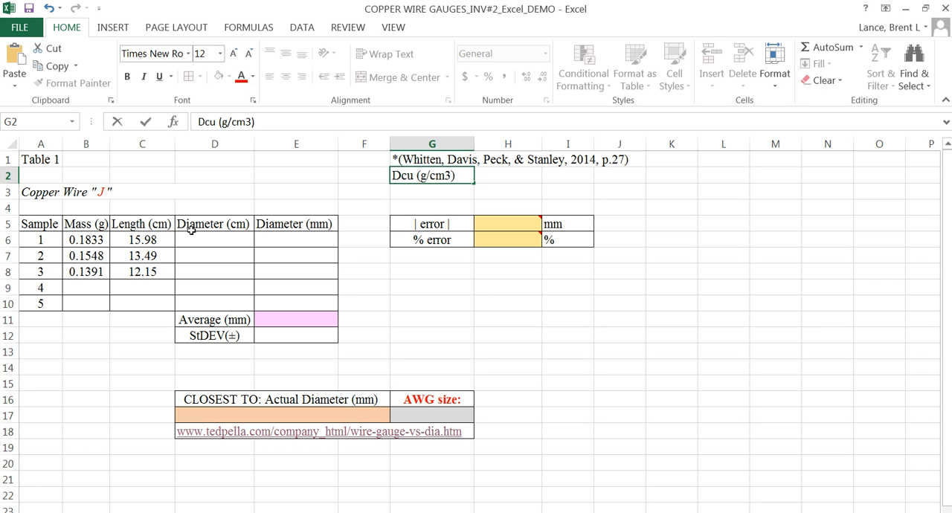
pyautogui.click(410, 188)
# Step: Format the letters "cu" in the G2 density label as subscript
pyautogui.click(408, 176)
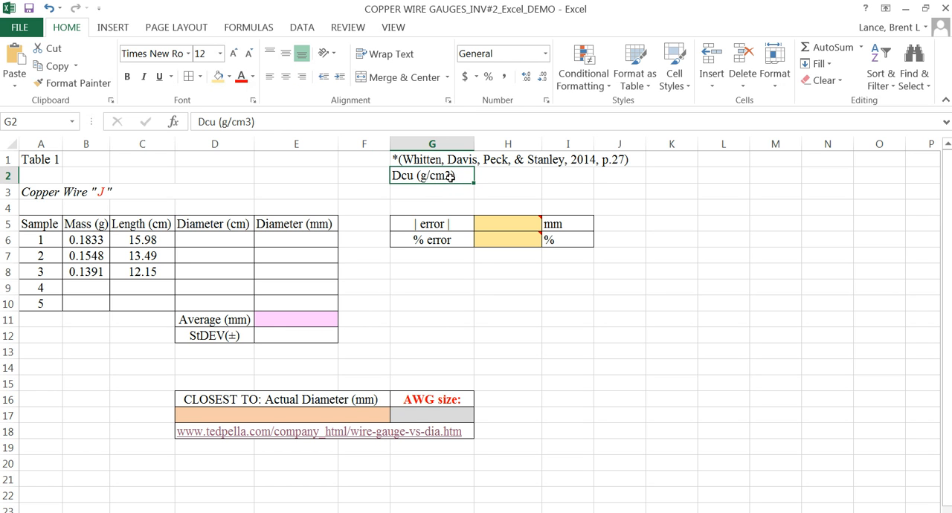
pyautogui.doubleClick(404, 179)
pyautogui.moveTo(405, 179); pyautogui.dragTo(414, 179)
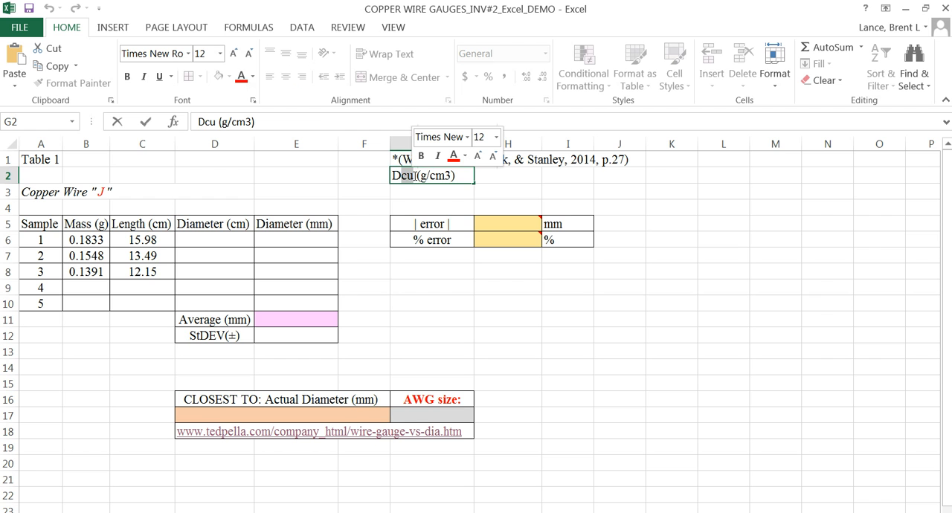
pyautogui.rightClick(412, 179)
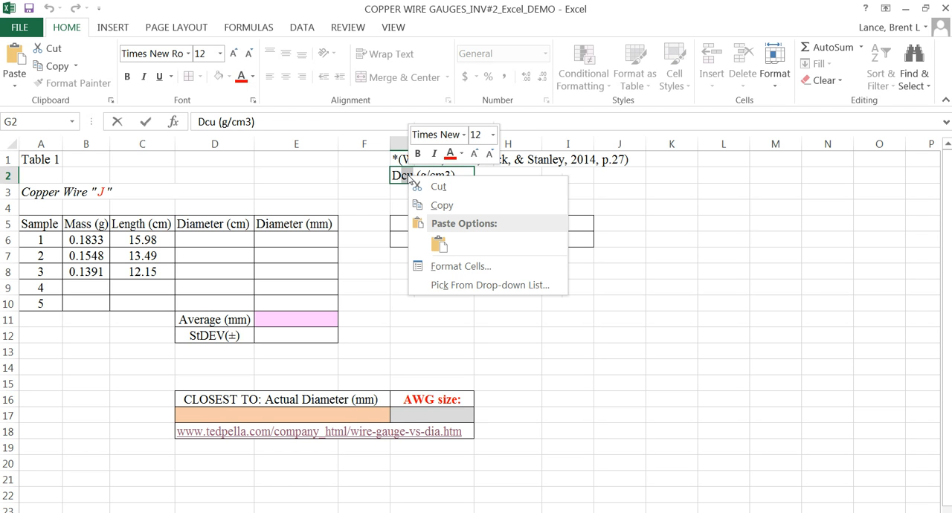
pyautogui.click(459, 267)
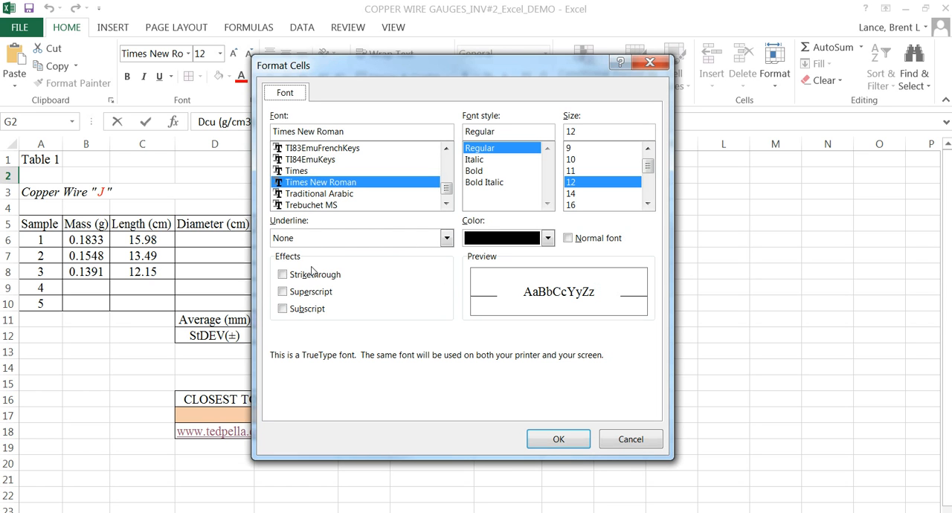
pyautogui.click(282, 309)
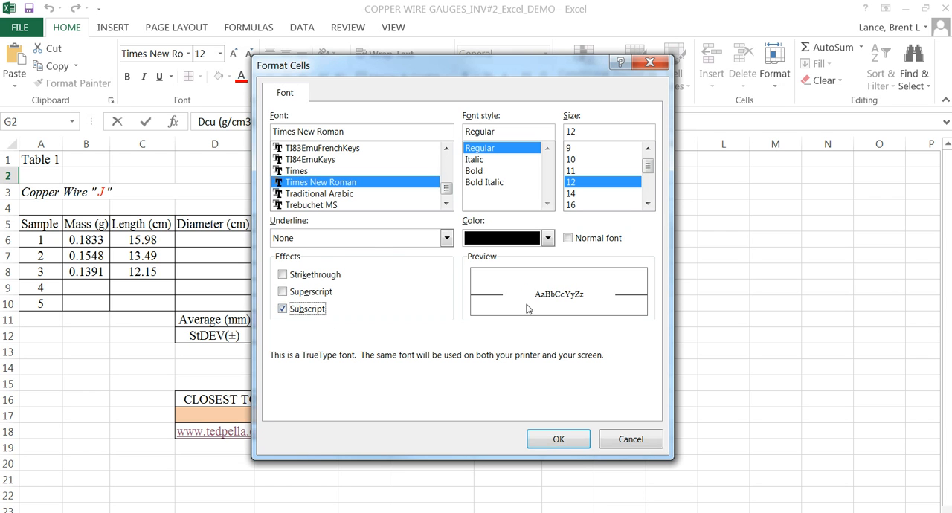
pyautogui.click(566, 439)
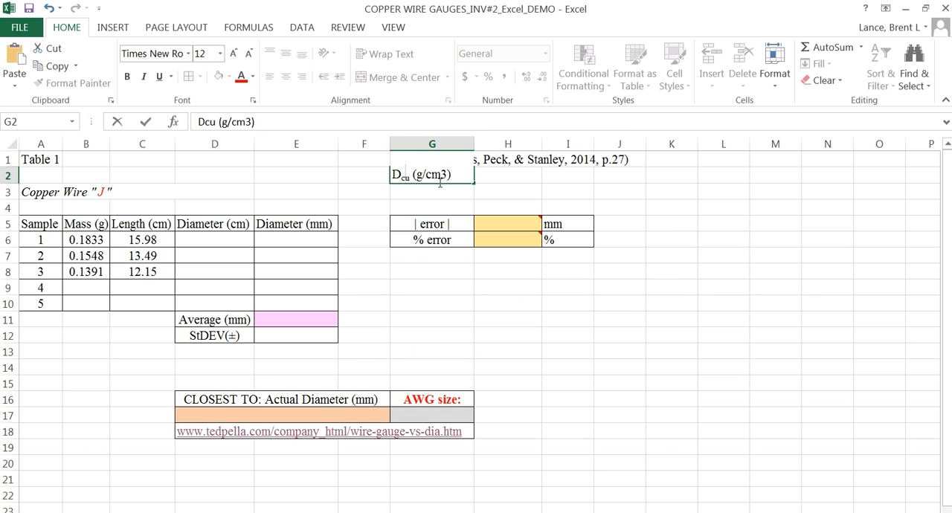
# Step: Correct the subscript in the G2 density label to a capitalised "Cu", keeping the subscript formatting
pyautogui.press('Delete')
pyautogui.write('C')
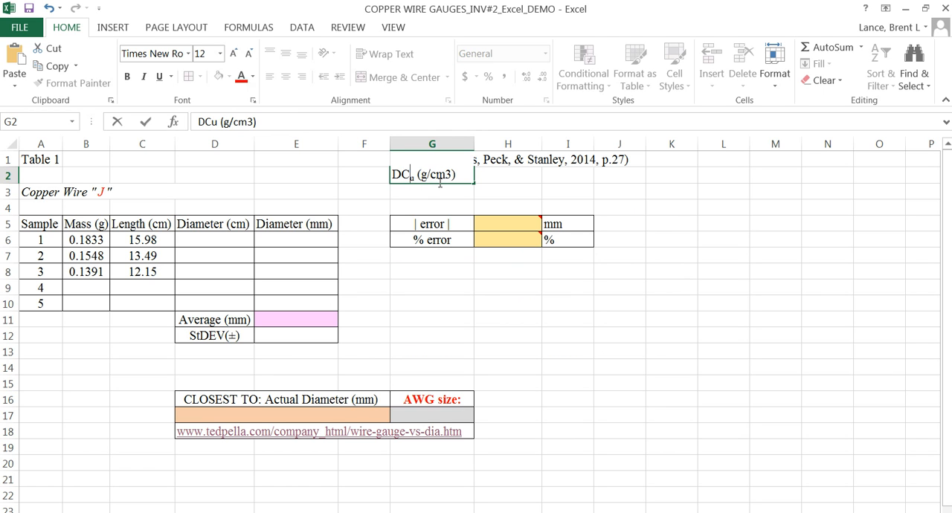
pyautogui.press('BackSpace')
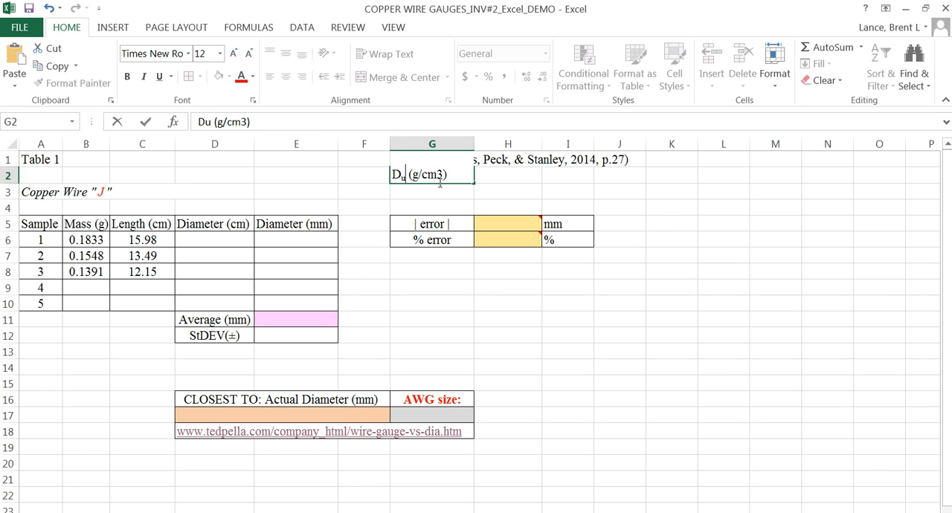
pyautogui.write('Cu')
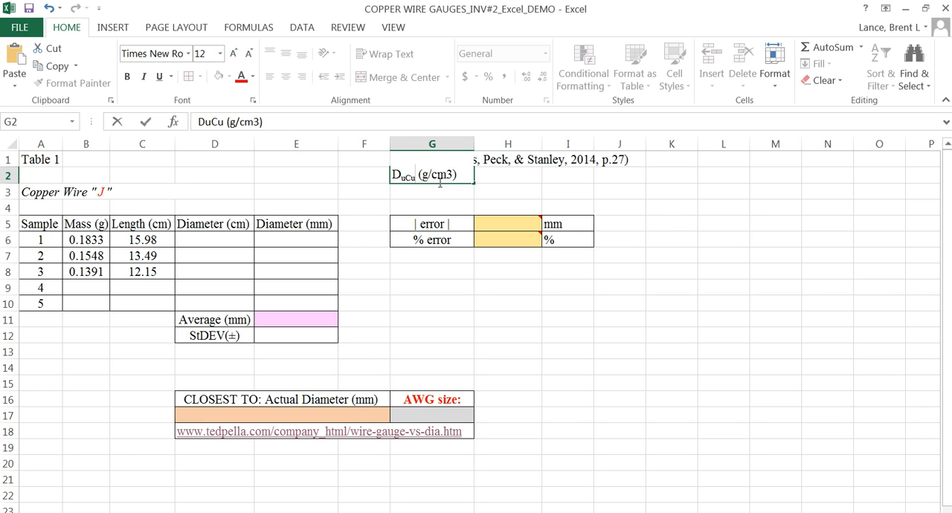
pyautogui.press('BackSpace')
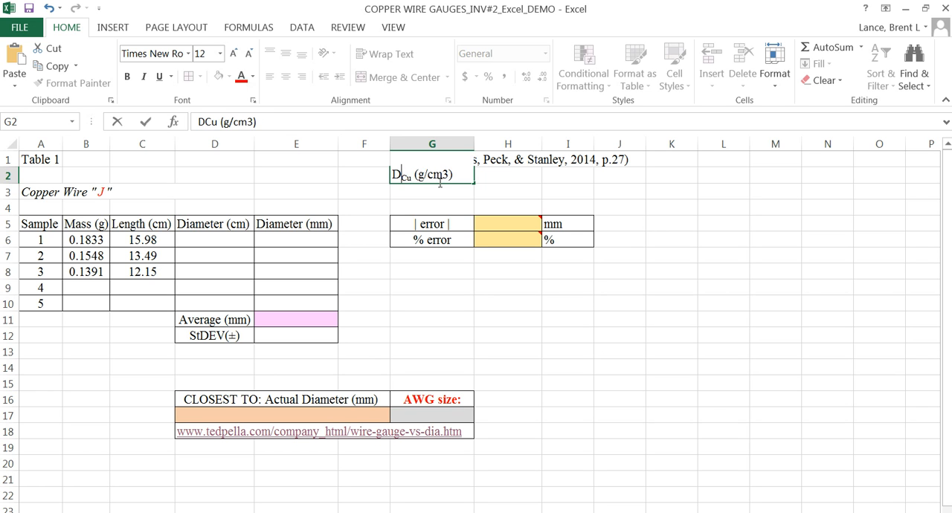
# Step: Format the 3 in "cm3" of the G2 density label as superscript
pyautogui.moveTo(443, 174); pyautogui.dragTo(450, 174)
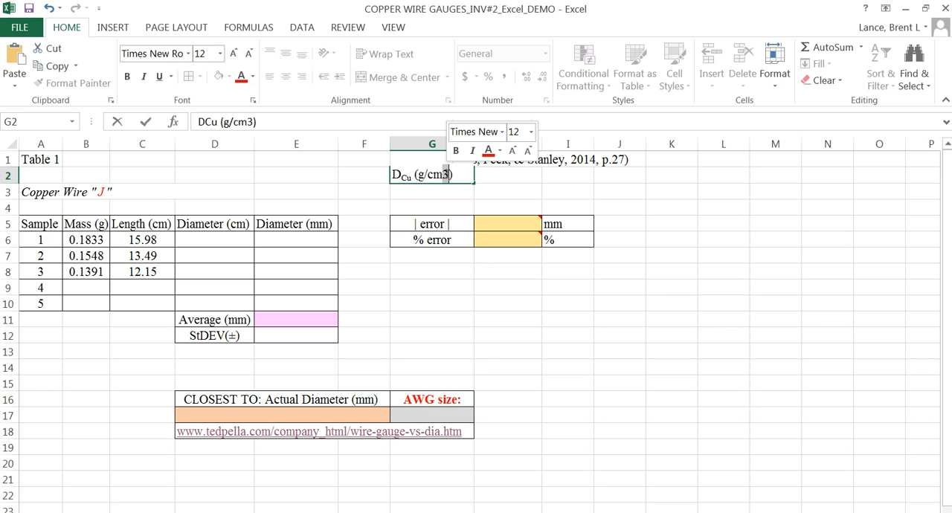
pyautogui.rightClick(445, 174)
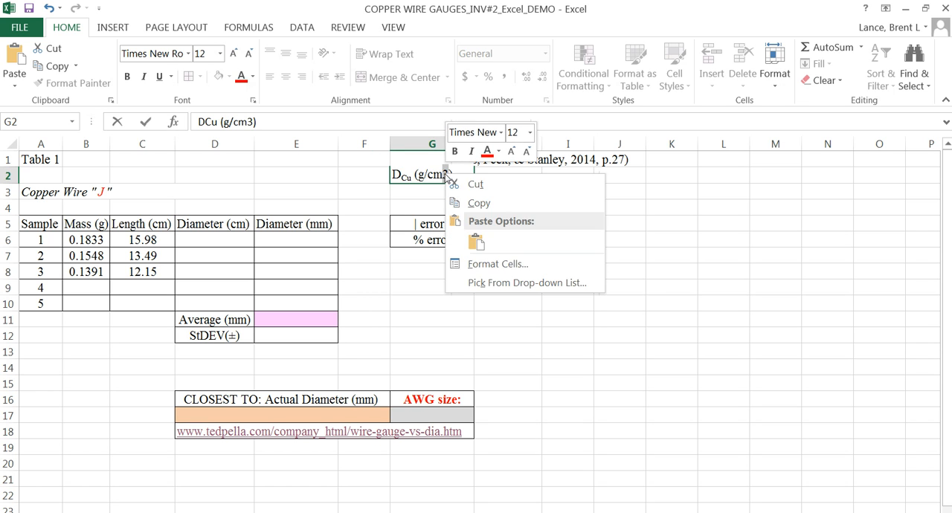
pyautogui.click(480, 266)
pyautogui.click(302, 288)
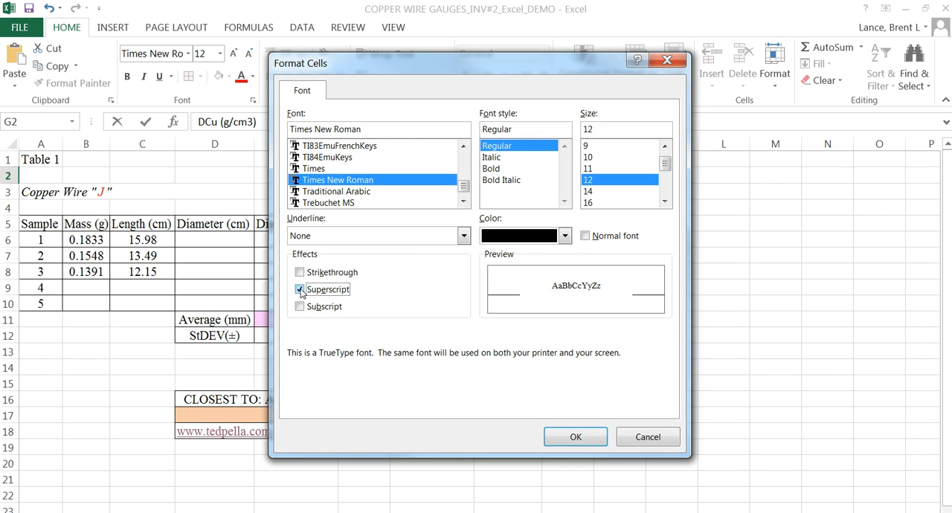
pyautogui.click(574, 438)
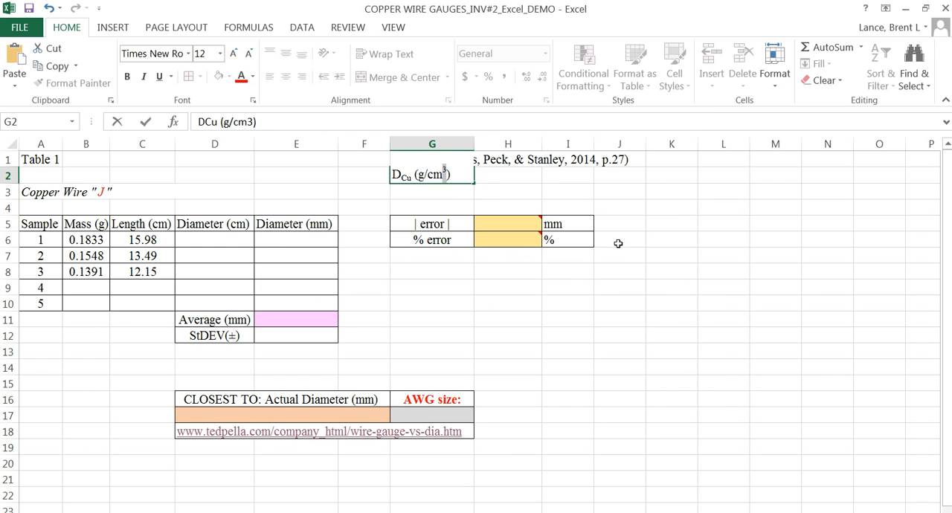
pyautogui.click(630, 223)
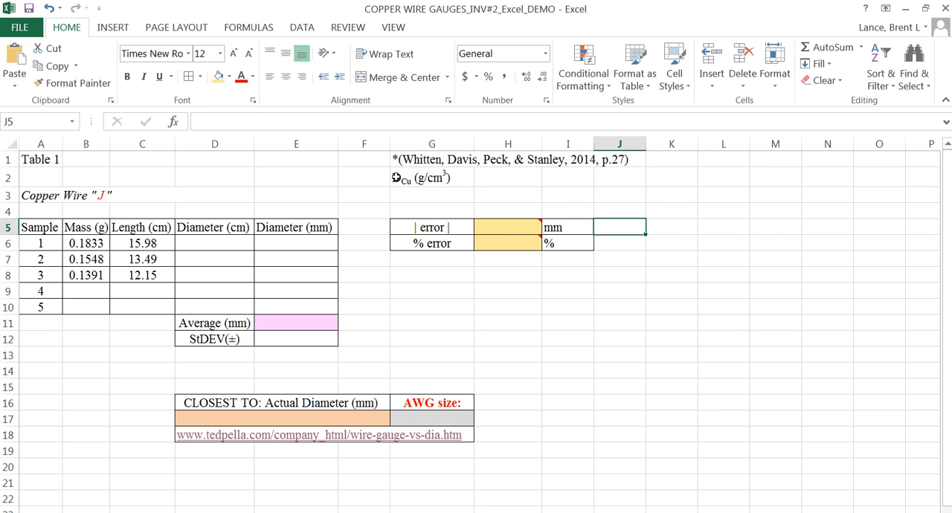
# Step: Add an asterisk in front of the density label in G2 and enter the value 8.92 below it in G3
pyautogui.doubleClick(396, 178)
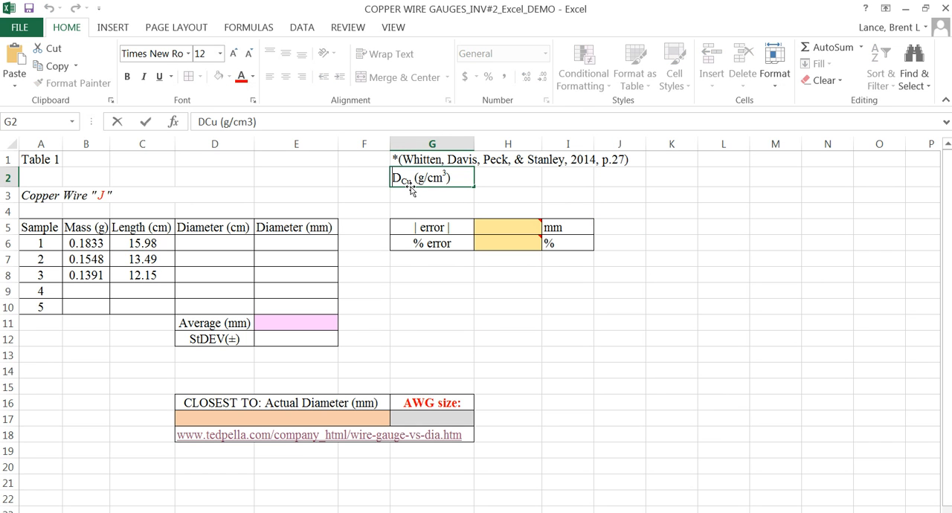
pyautogui.write('*')
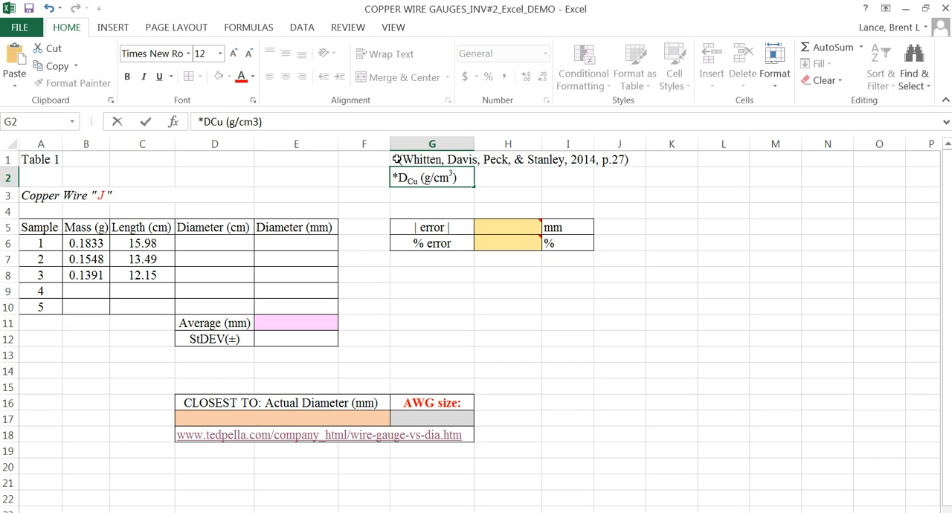
pyautogui.click(396, 160)
pyautogui.click(446, 183)
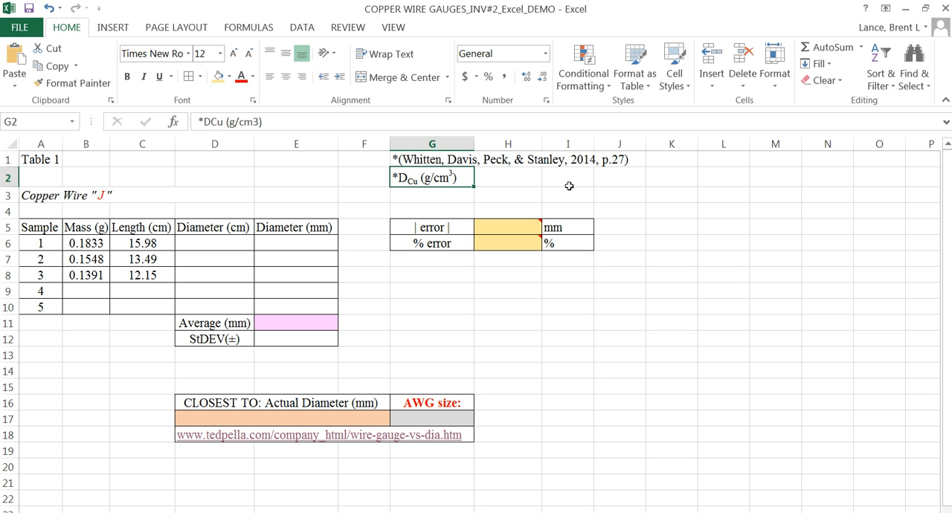
pyautogui.click(437, 199)
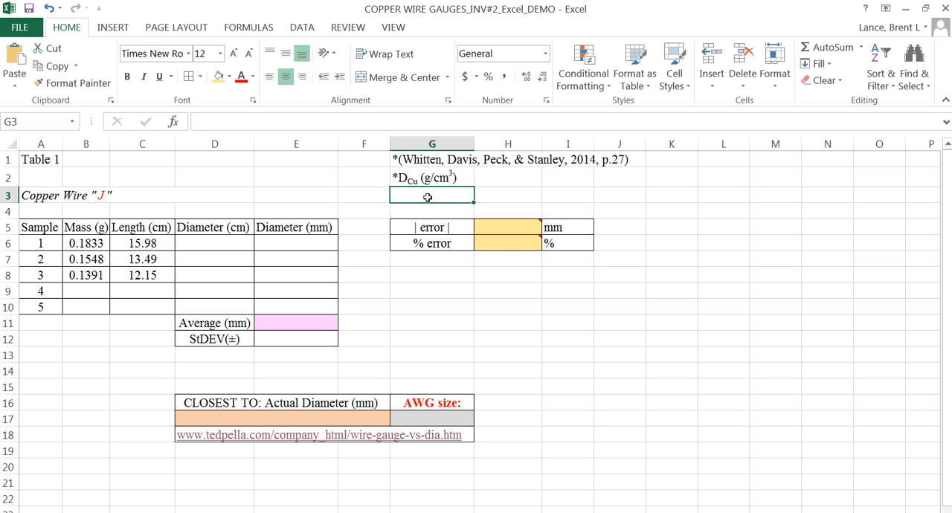
pyautogui.write('8.92')
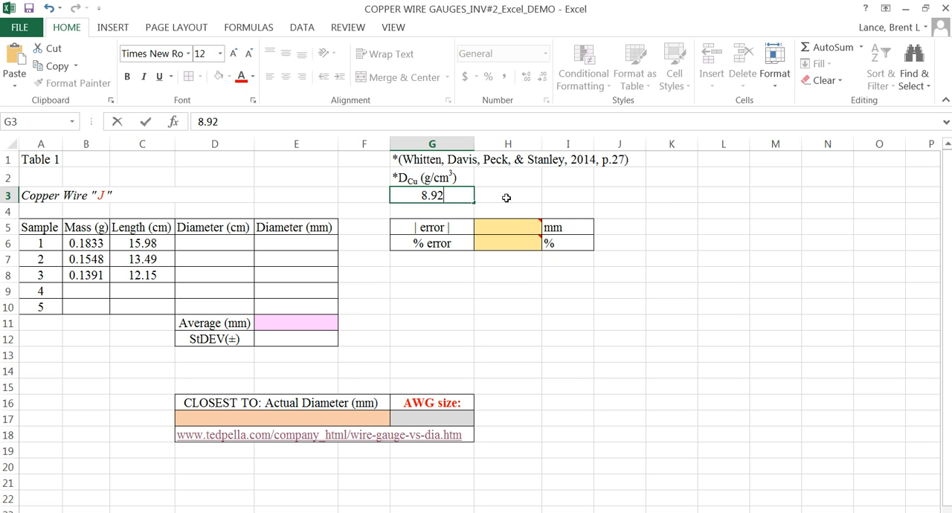
# Step: Insert the Greek small letter pi (π) from the Greek and Coptic symbol subset into cell H2
pyautogui.click(506, 181)
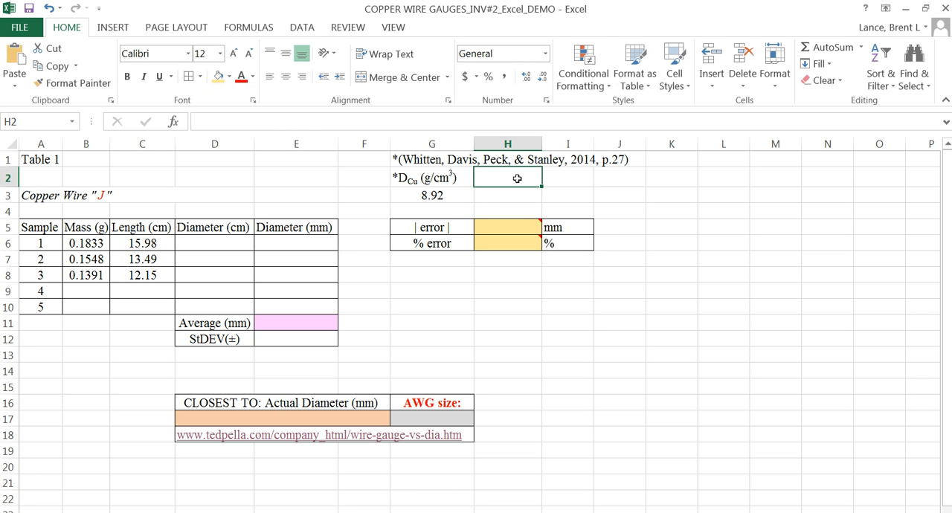
pyautogui.click(112, 29)
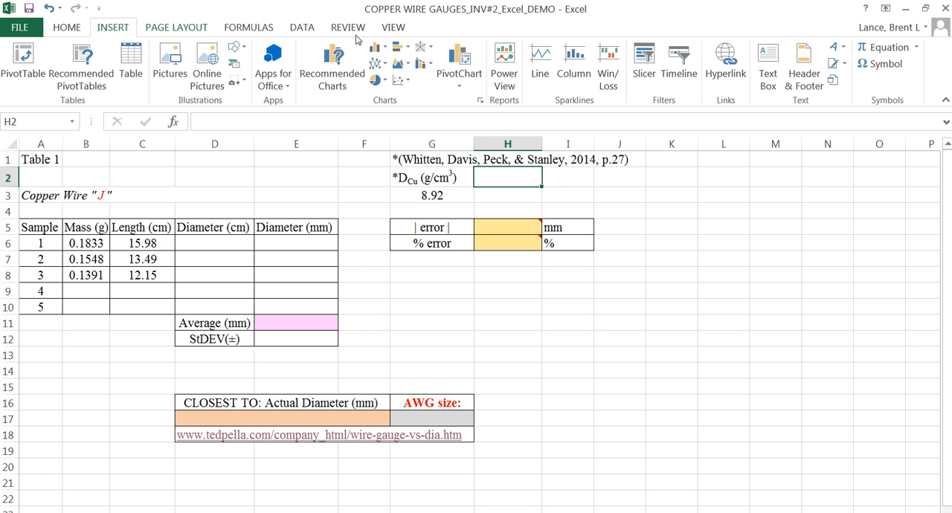
pyautogui.click(892, 65)
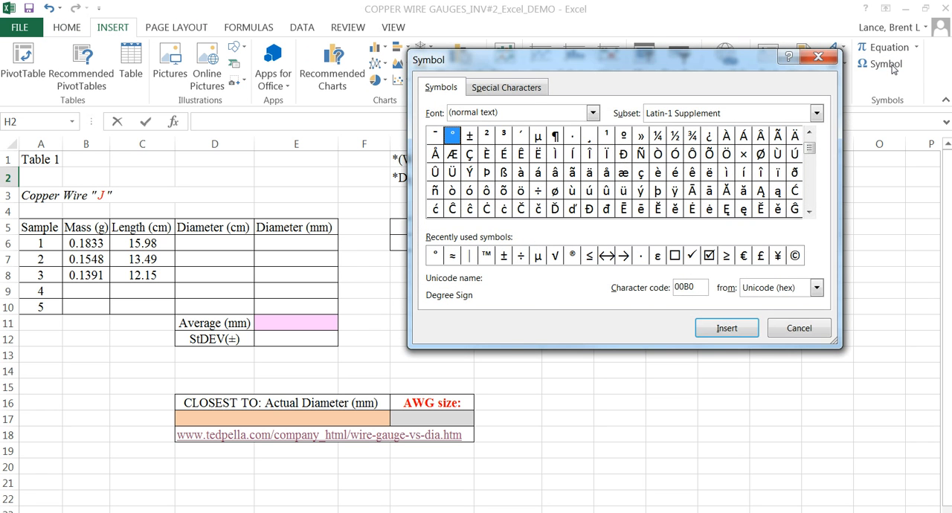
pyautogui.click(817, 113)
pyautogui.scroll(-3, 819, 162)
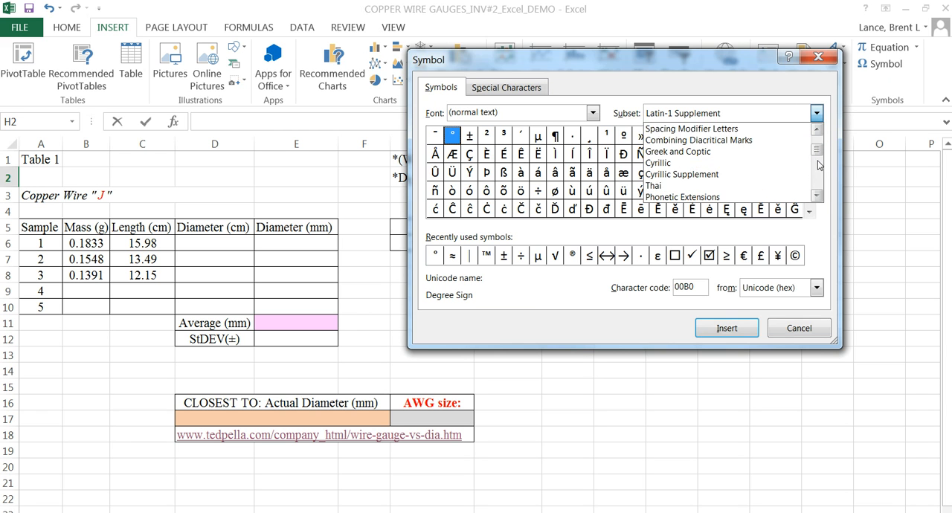
pyautogui.scroll(-3, 748, 153)
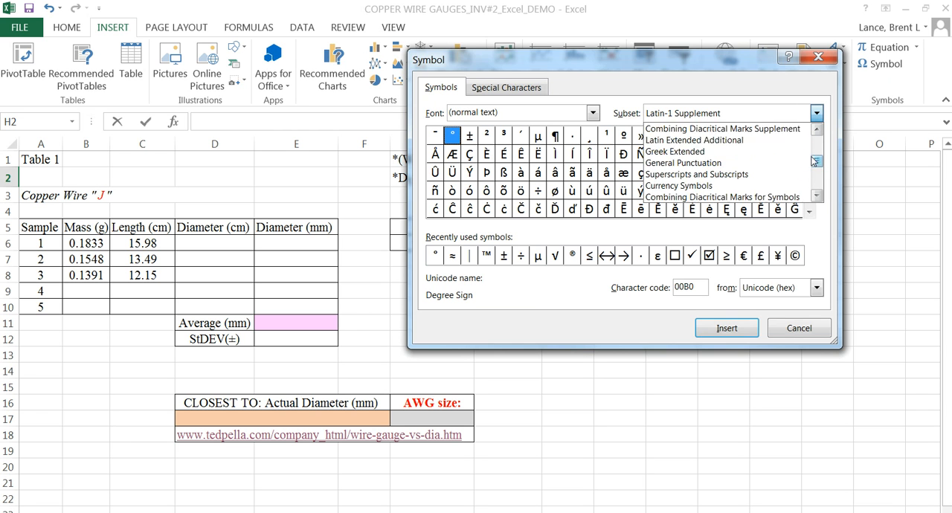
pyautogui.scroll(-1, 743, 159)
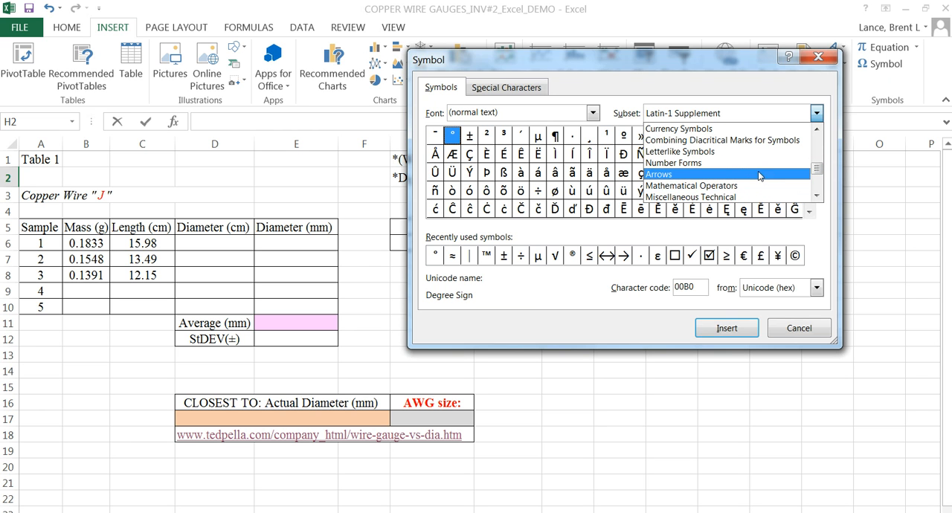
pyautogui.scroll(3, 723, 188)
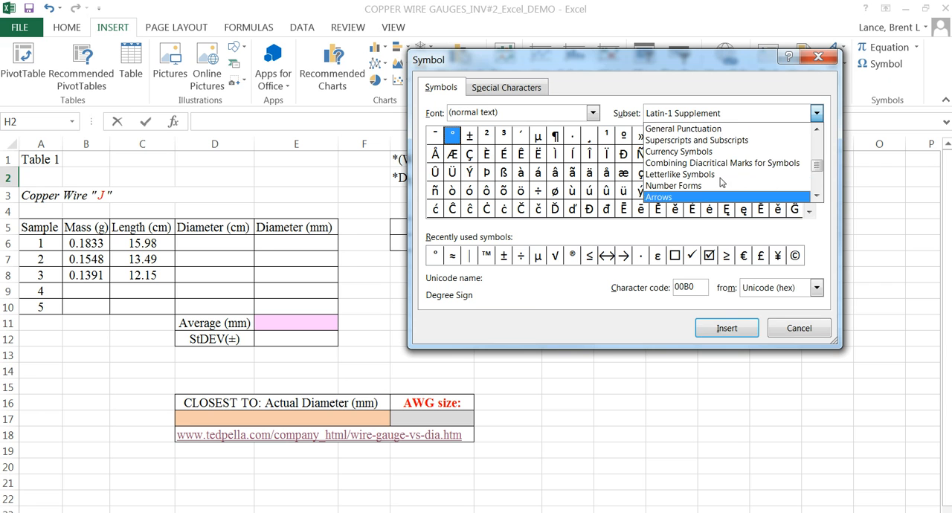
pyautogui.scroll(1, 720, 165)
pyautogui.scroll(3, 725, 154)
pyautogui.scroll(3, 724, 154)
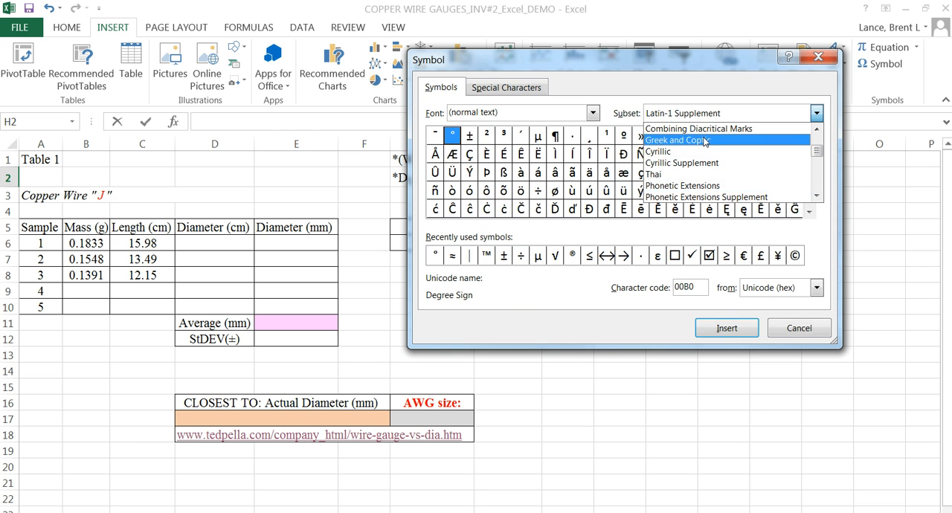
pyautogui.click(704, 141)
pyautogui.click(795, 192)
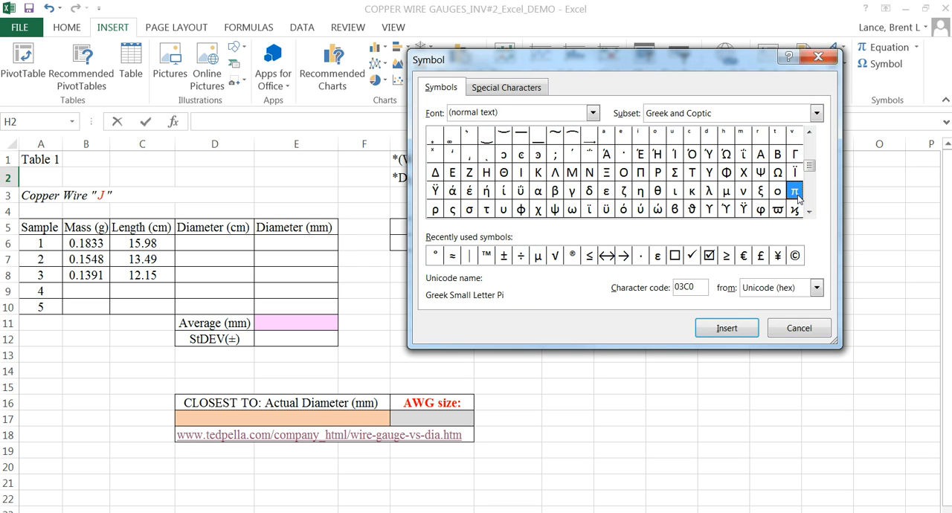
pyautogui.click(727, 328)
pyautogui.click(787, 327)
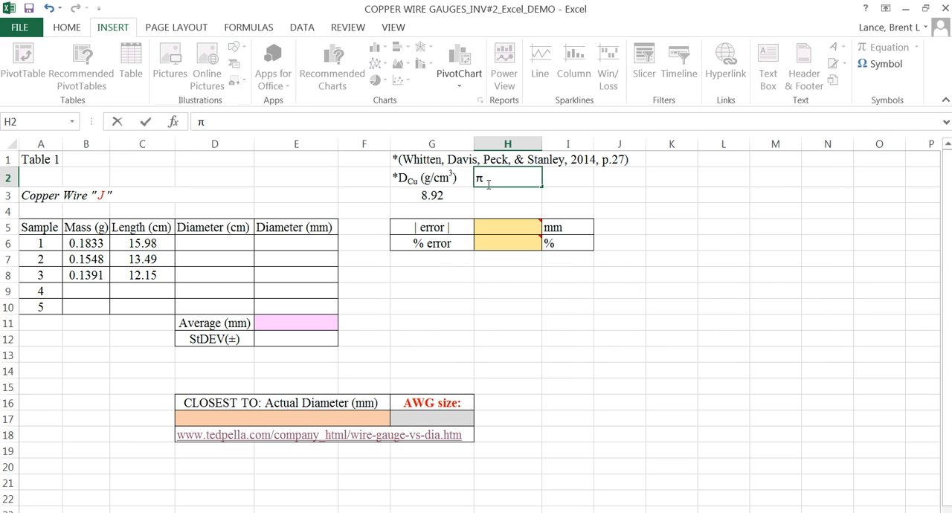
# Step: Commit the π entry in H2 and centre it horizontally in the cell
pyautogui.click(568, 187)
pyautogui.click(499, 175)
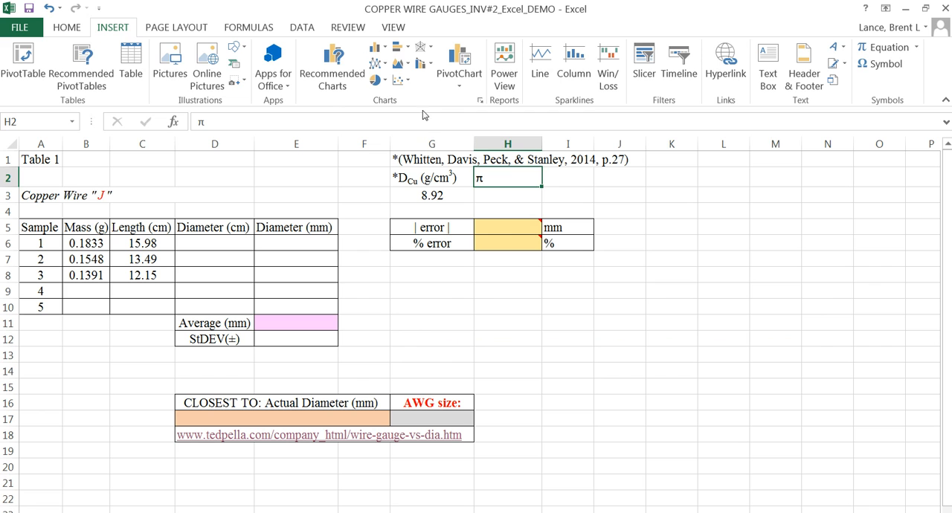
pyautogui.click(69, 28)
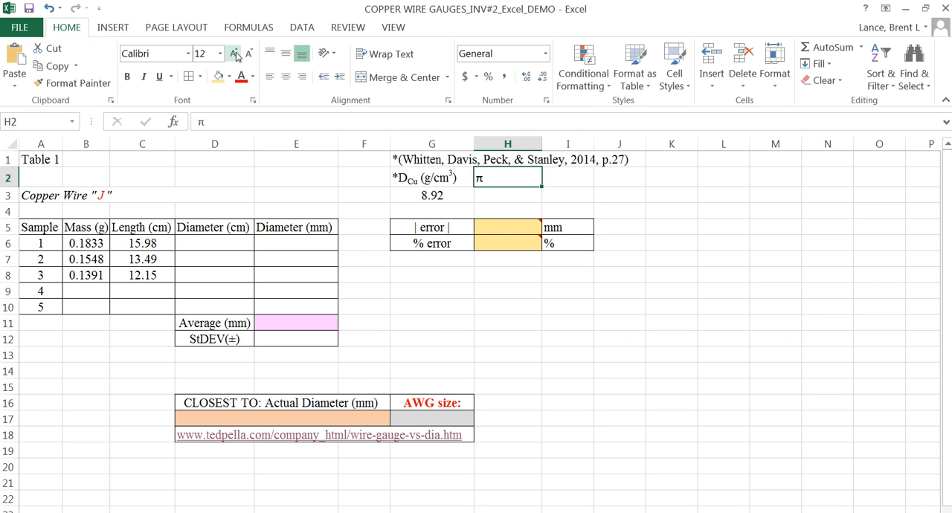
pyautogui.click(285, 78)
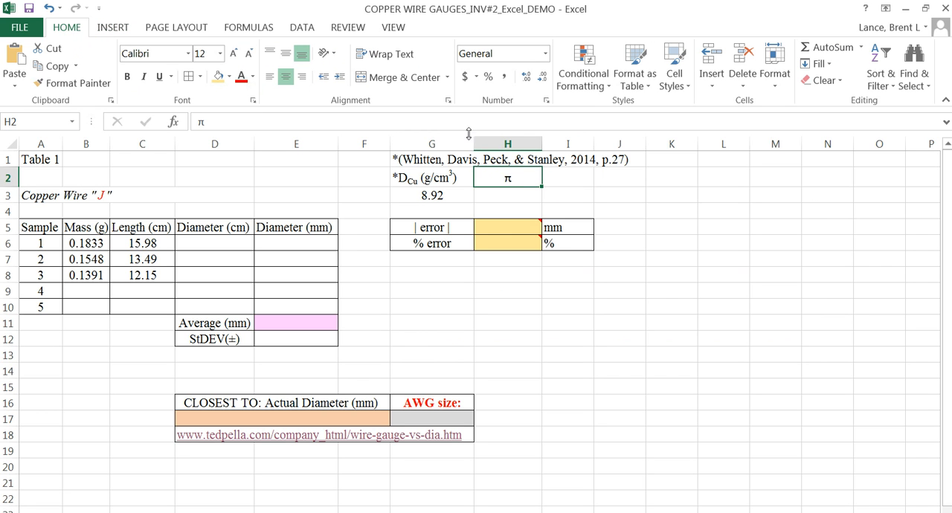
# Step: Enter the formula =PI() in cell H3, below the π label
pyautogui.click(512, 195)
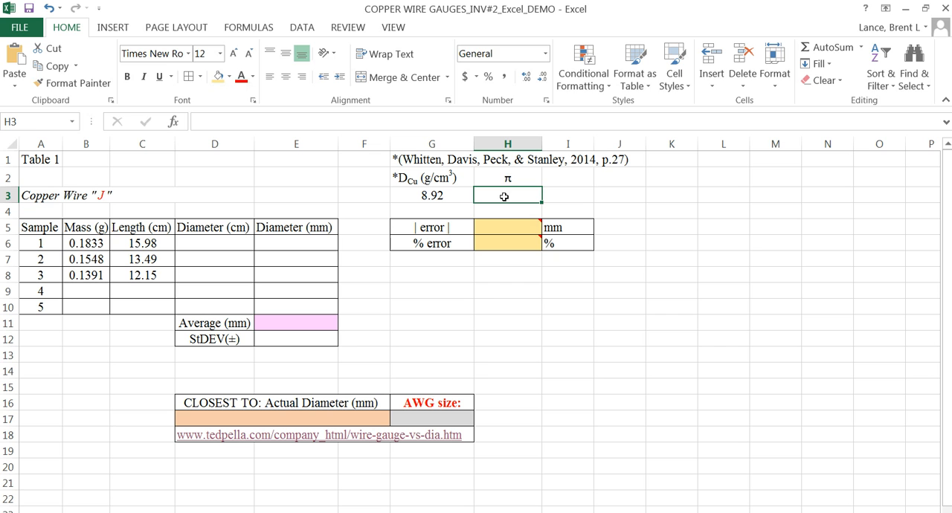
pyautogui.write('=')
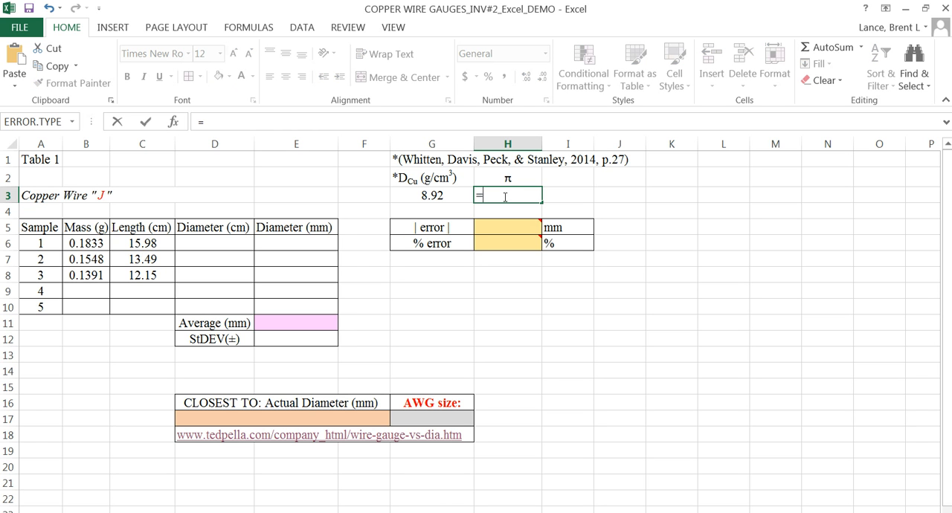
pyautogui.write('pi')
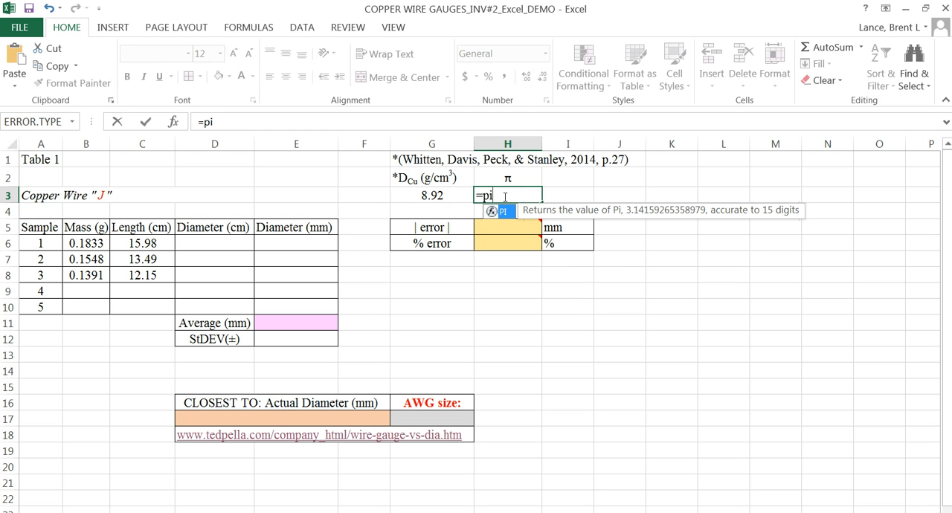
pyautogui.write('()')
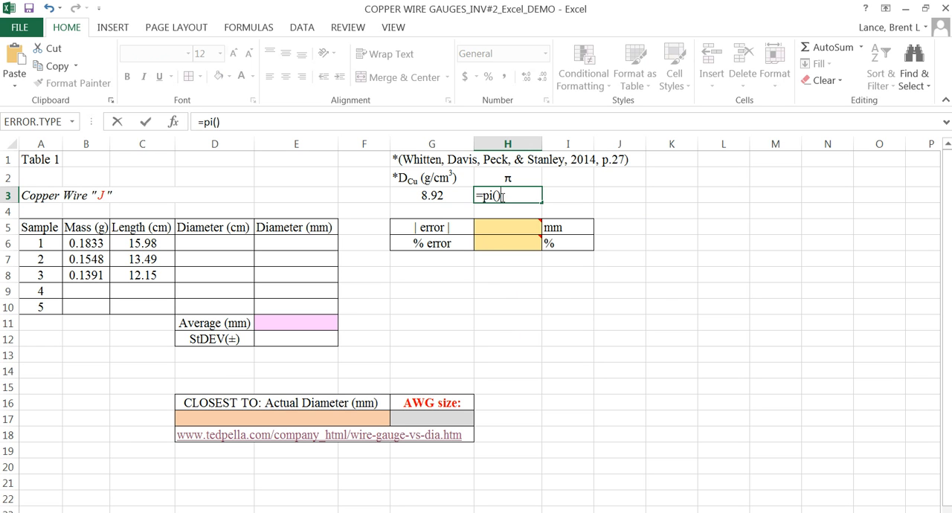
pyautogui.press('Return')
pyautogui.click(503, 195)
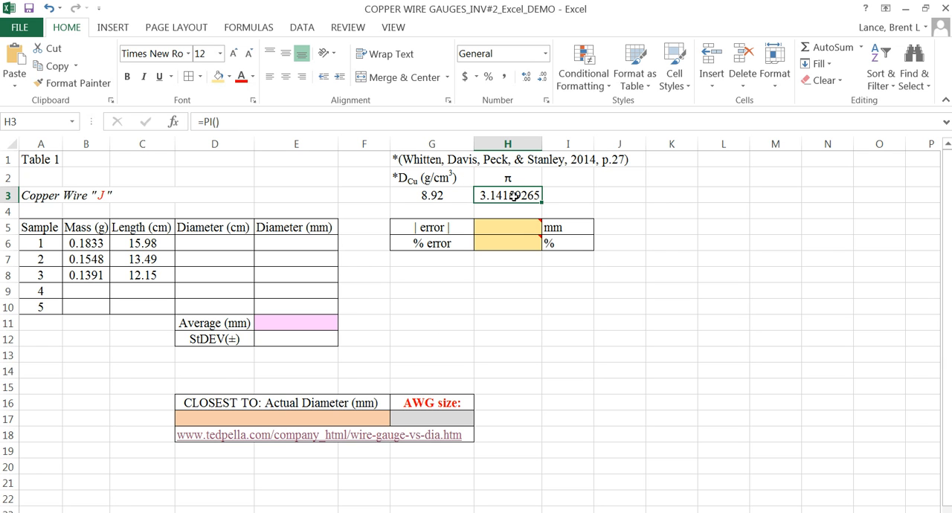
# Step: Insert a new equation object below the error table and begin it with "diameter (cm) = 2"
pyautogui.click(423, 290)
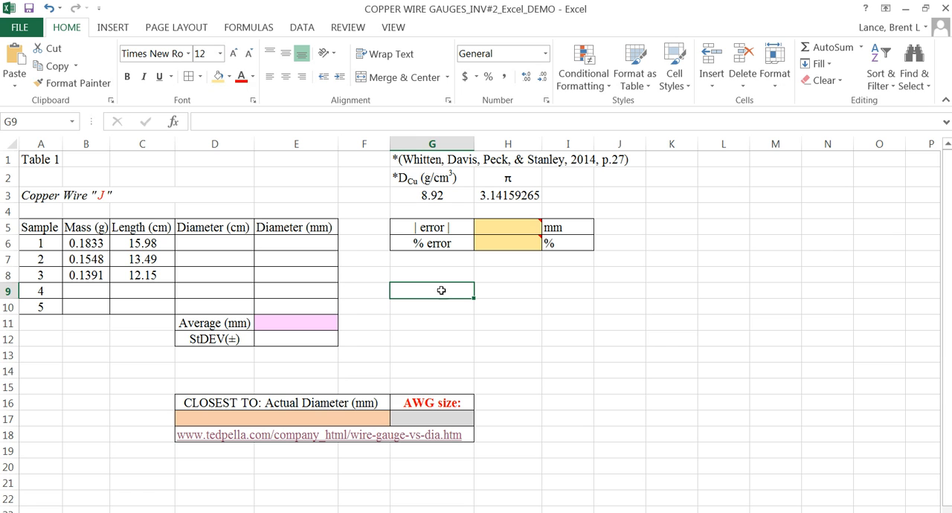
pyautogui.click(111, 28)
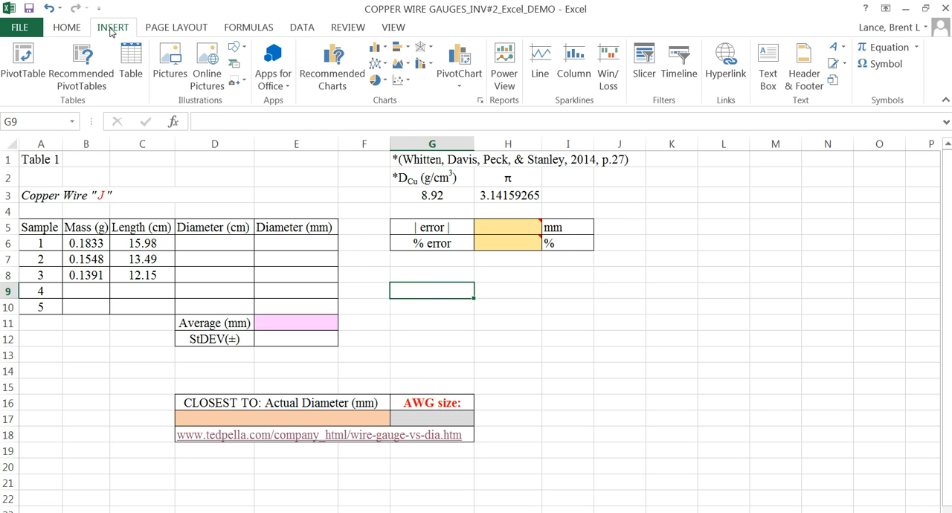
pyautogui.click(894, 51)
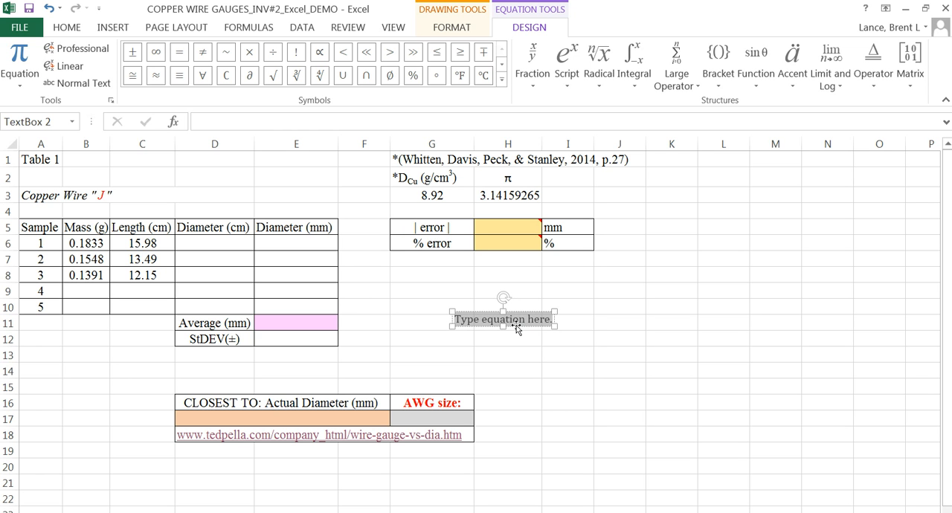
pyautogui.write('diameter')
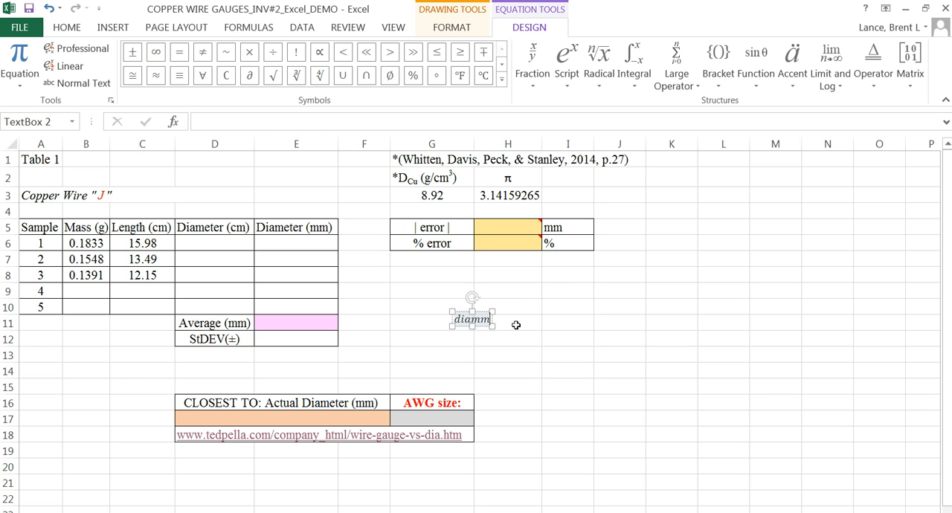
pyautogui.write(' (c')
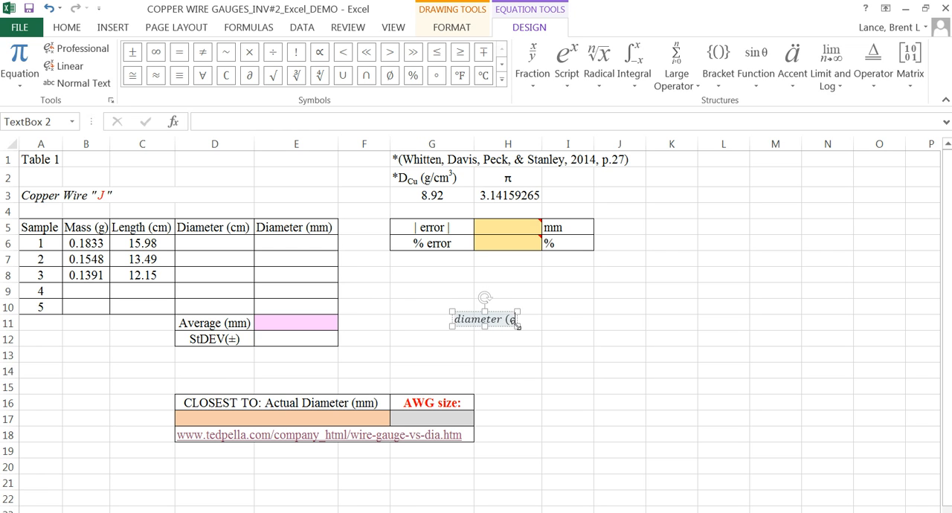
pyautogui.write('m) =')
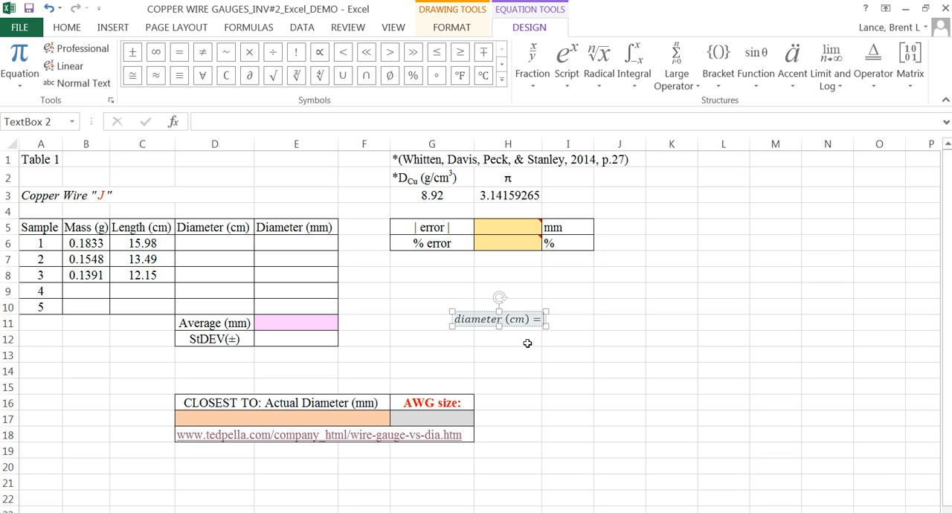
pyautogui.write('2')
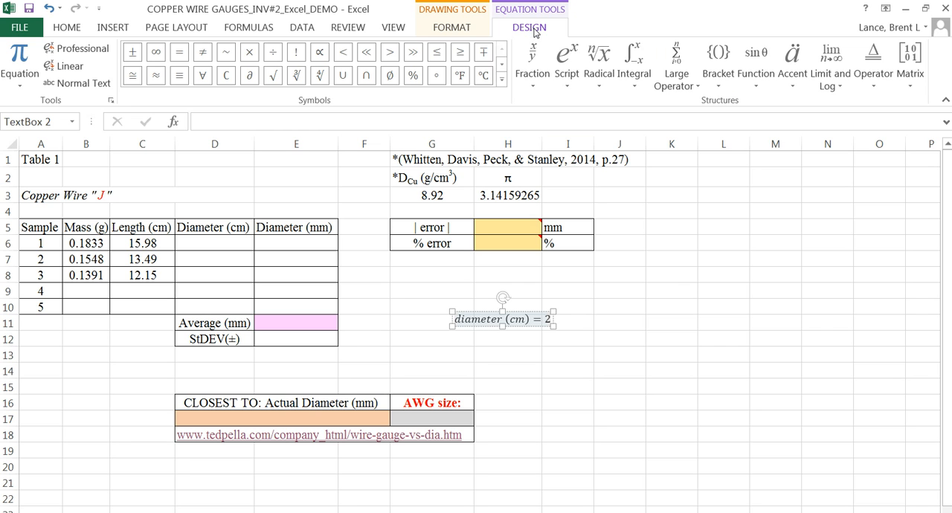
# Step: Add a square root after the 2 in the equation and place an empty stacked fraction under it
pyautogui.click(601, 63)
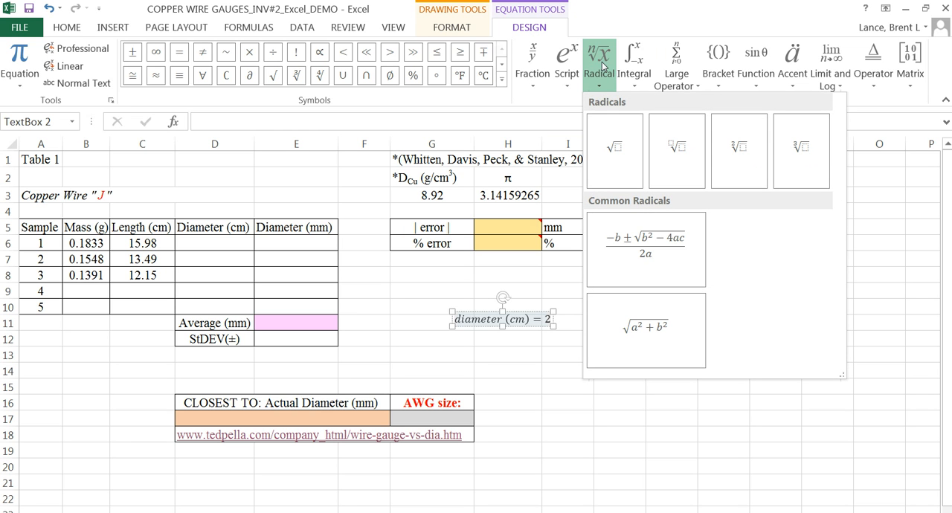
pyautogui.click(615, 155)
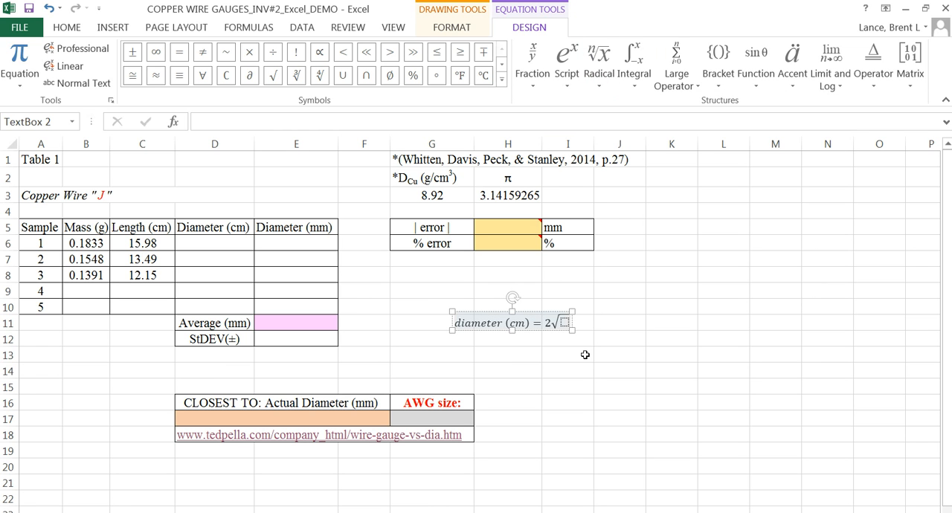
pyautogui.click(566, 323)
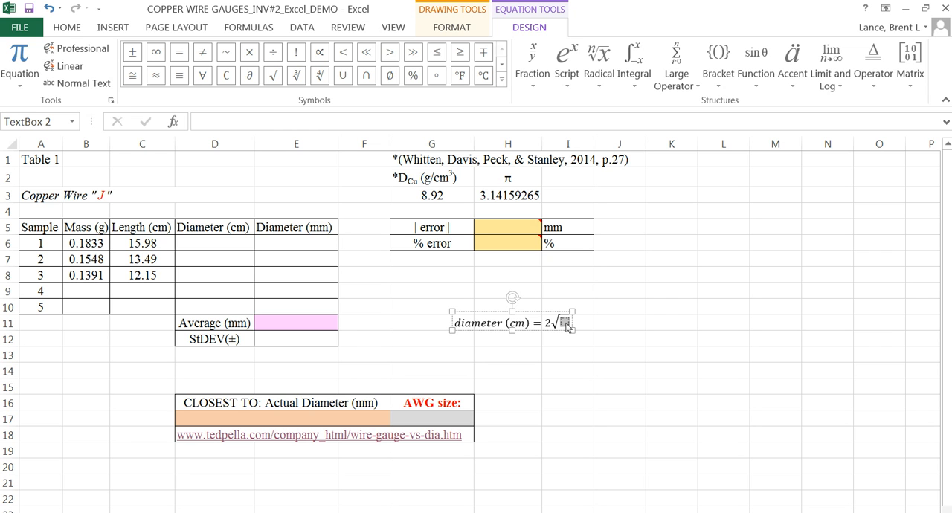
pyautogui.click(533, 71)
pyautogui.click(551, 149)
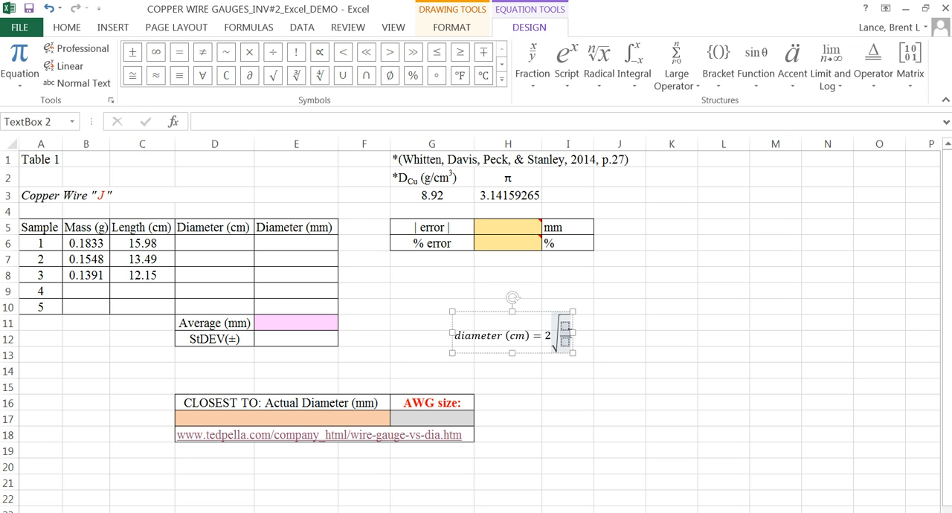
# Step: Enter "mass (g)" as the numerator of the fraction under the square root
pyautogui.click(566, 326)
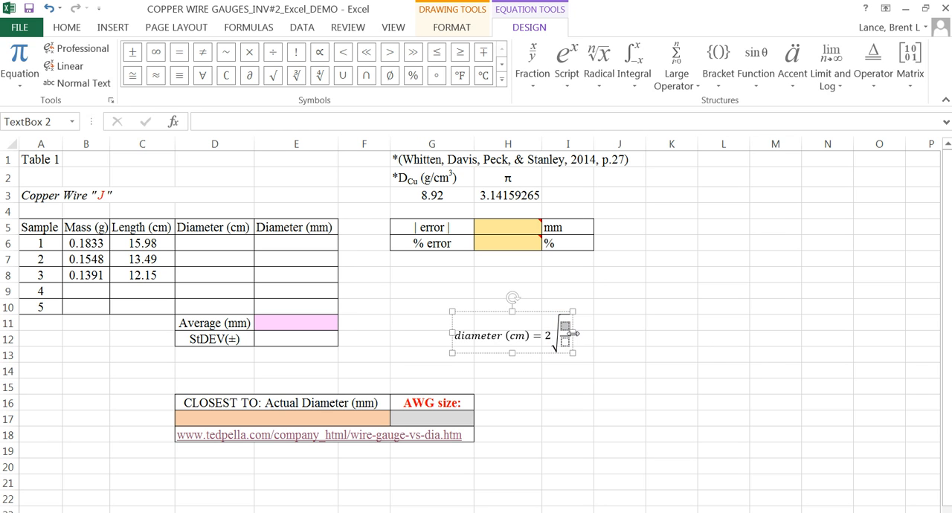
pyautogui.write('mass')
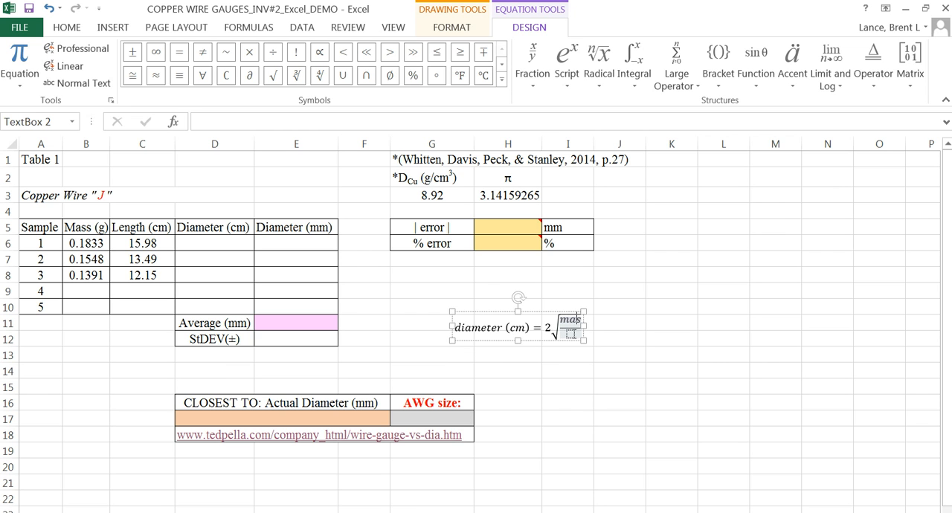
pyautogui.write(' (g)')
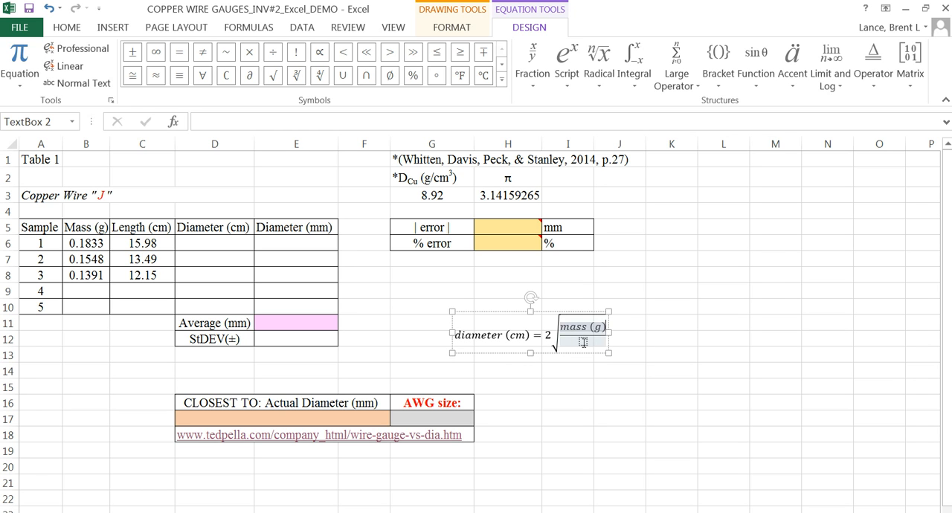
# Step: Place square brackets in the denominator under the root and start their content with "D("
pyautogui.click(583, 342)
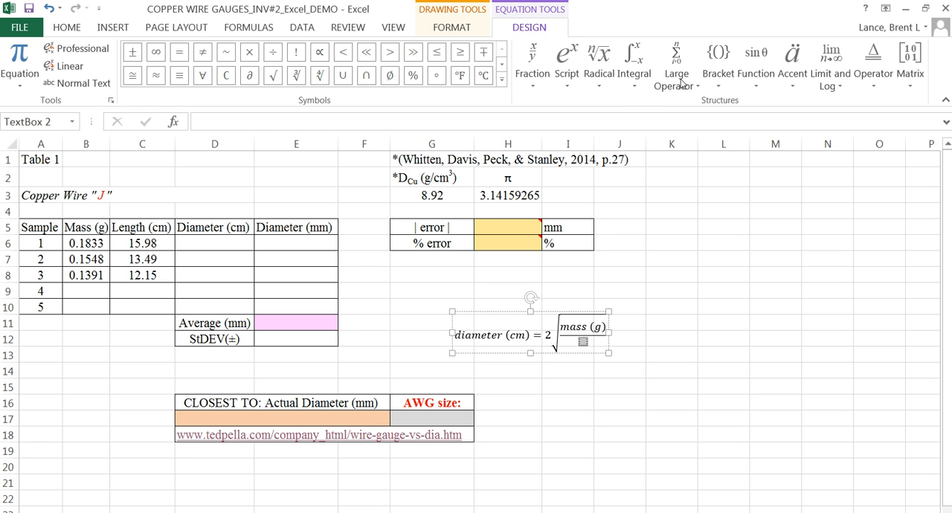
pyautogui.click(721, 77)
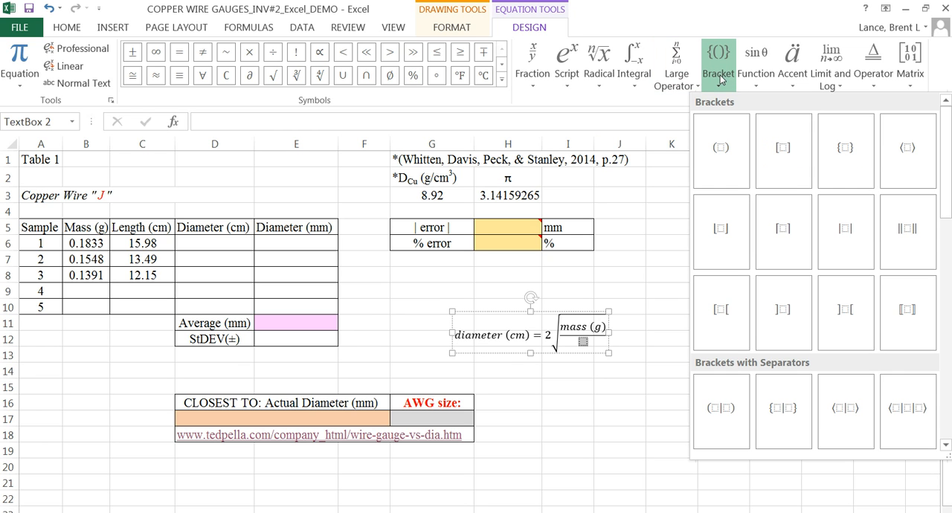
pyautogui.click(782, 152)
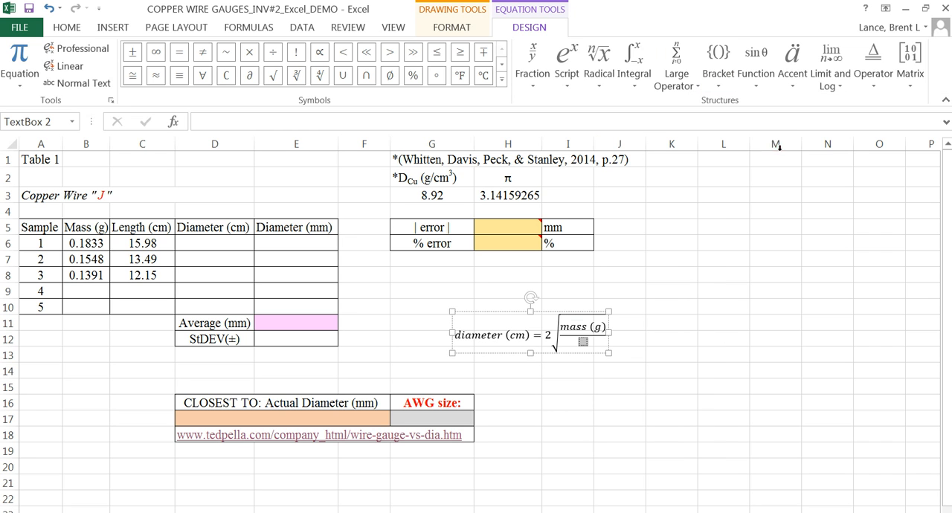
pyautogui.click(585, 342)
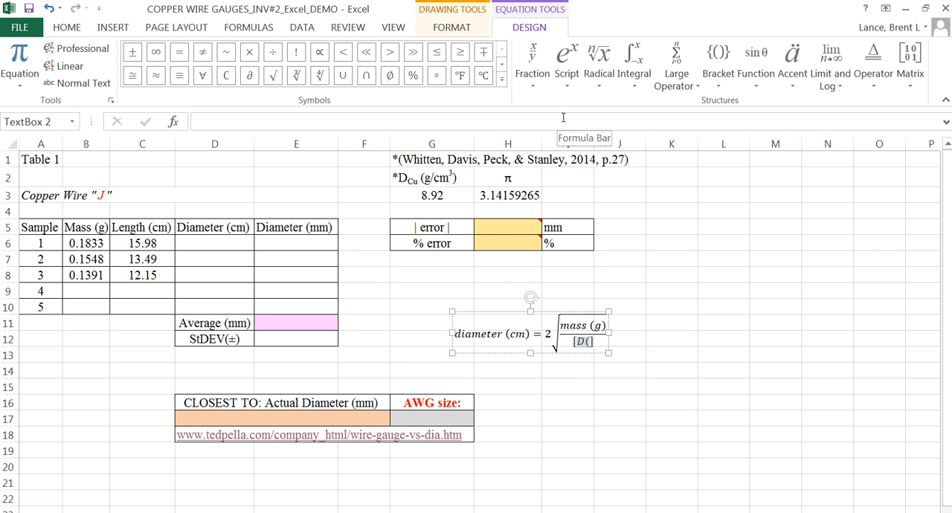
# Step: Add a stacked fraction after "D(" inside the brackets and enter g as its numerator
pyautogui.click(572, 83)
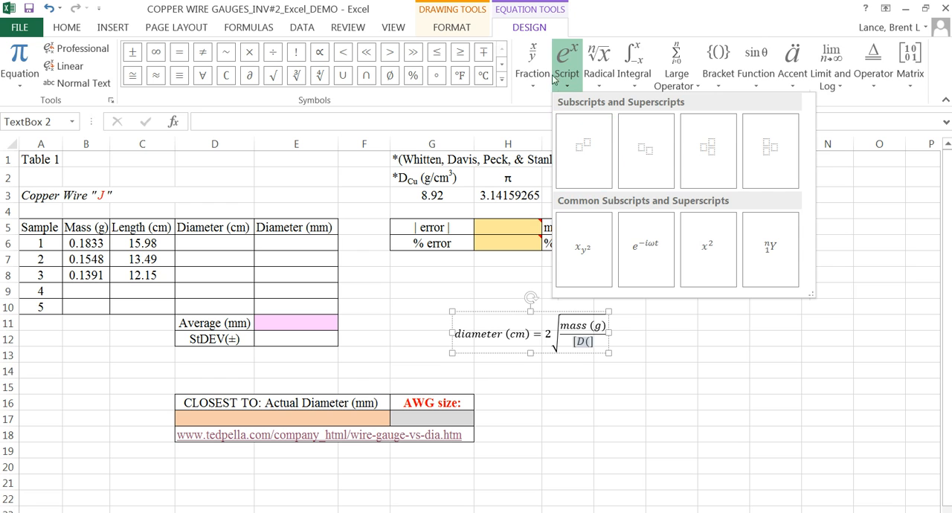
pyautogui.click(530, 63)
pyautogui.click(530, 63)
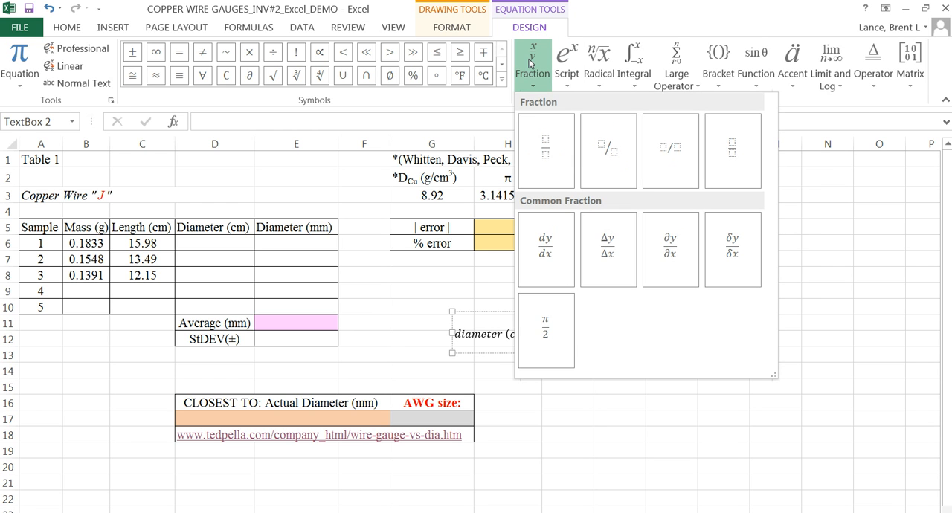
pyautogui.click(548, 152)
pyautogui.click(589, 343)
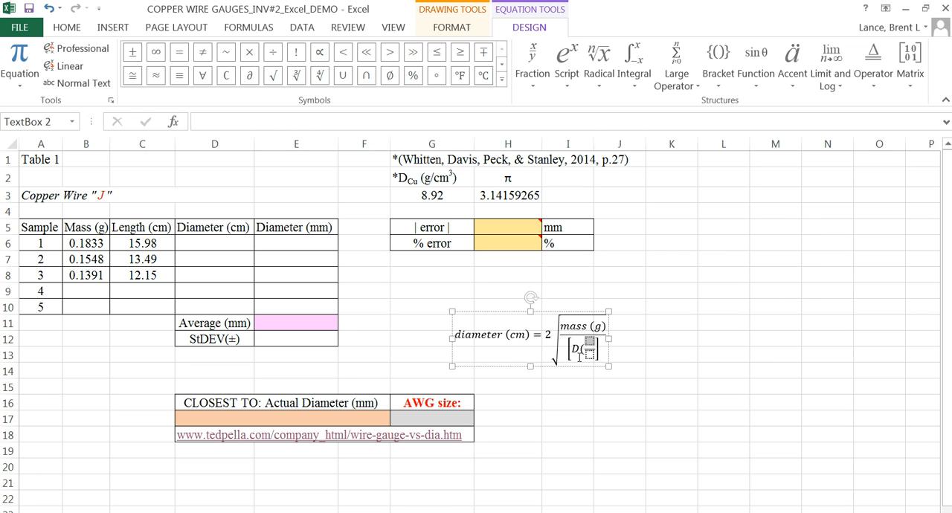
pyautogui.write('g')
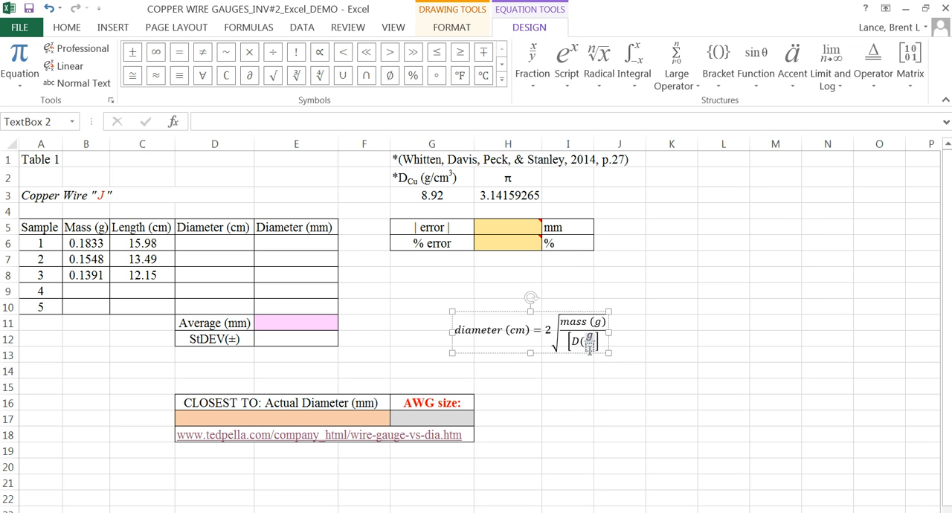
# Step: Fill the denominator of the density unit fraction with cm and a superscript 3
pyautogui.click(590, 348)
pyautogui.click(569, 64)
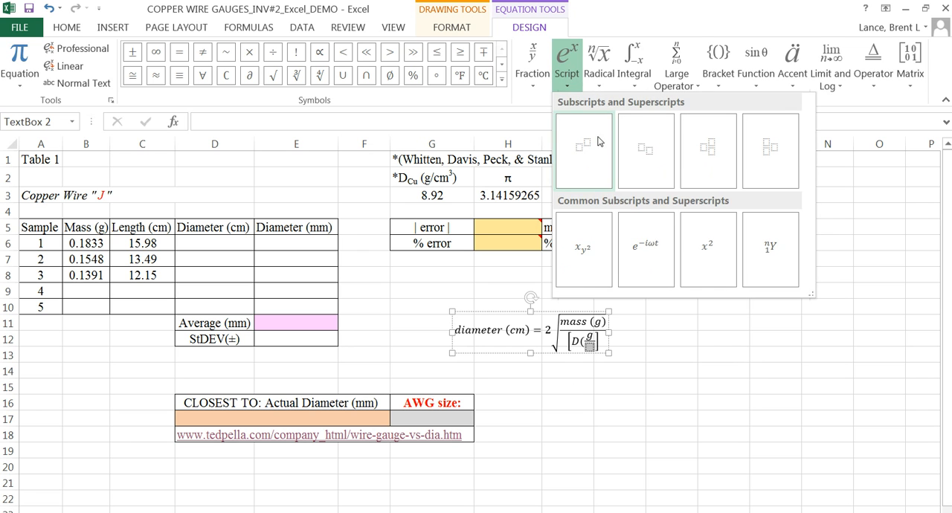
pyautogui.click(644, 148)
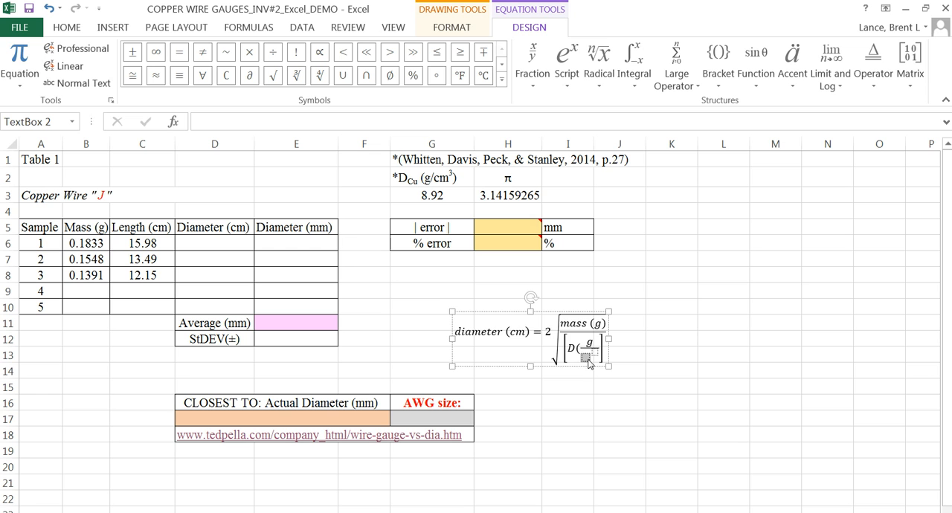
pyautogui.write('cm')
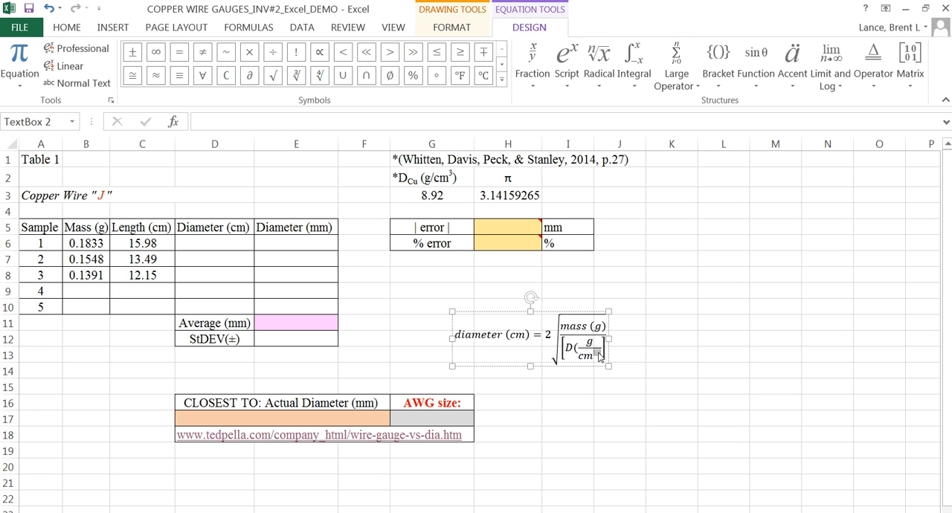
pyautogui.write('3')
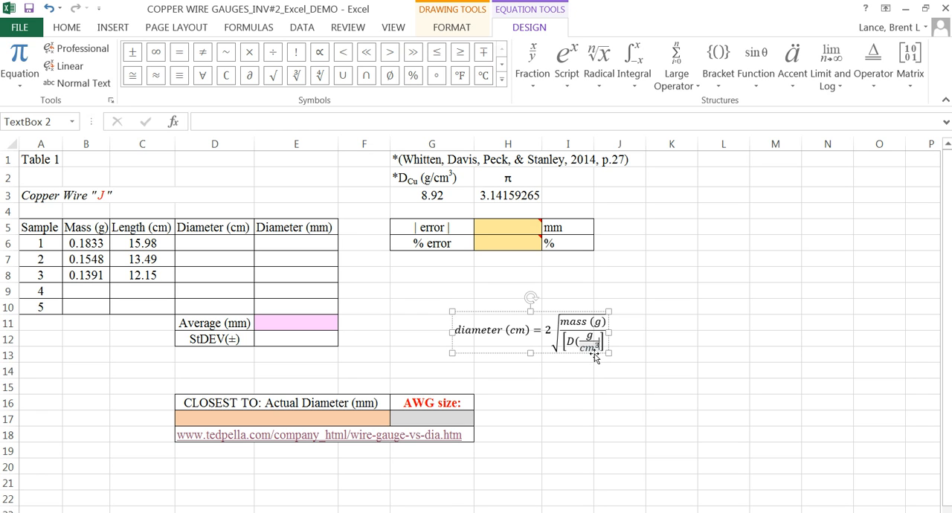
# Step: Close the parenthesis after the g/cm³ fraction and add a multiplication asterisk inside the square brackets
pyautogui.press('Right')
pyautogui.press('Right')
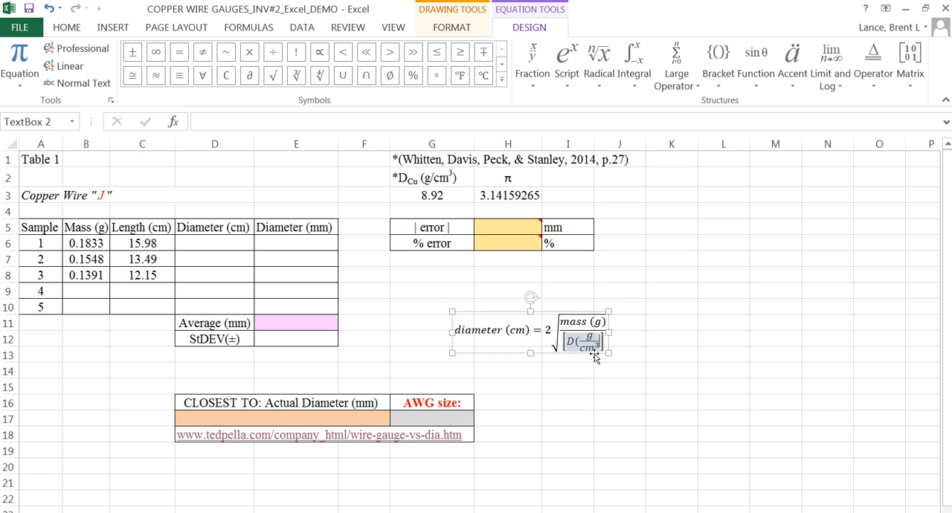
pyautogui.press('Right')
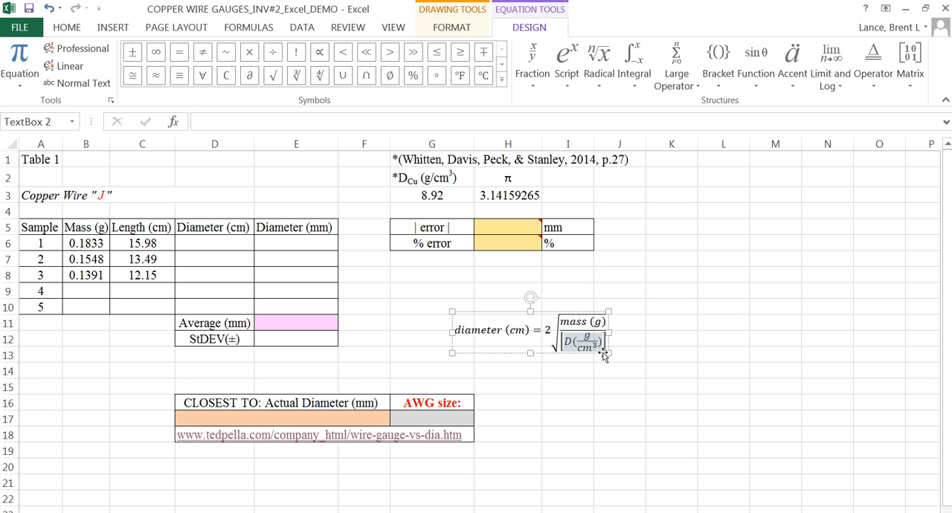
pyautogui.write('*')
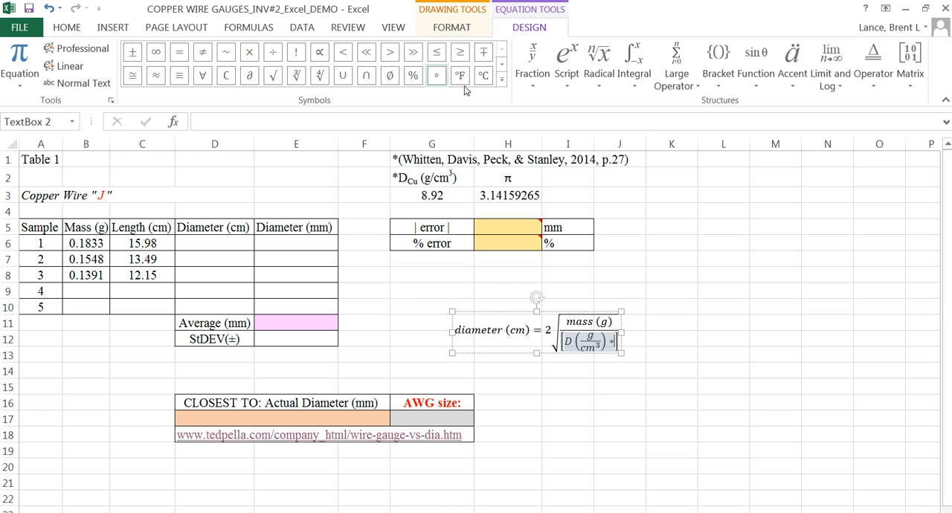
# Step: Insert the symbol π after the asterisk inside the square brackets of the diameter equation's denominator
pyautogui.click(502, 65)
pyautogui.click(502, 66)
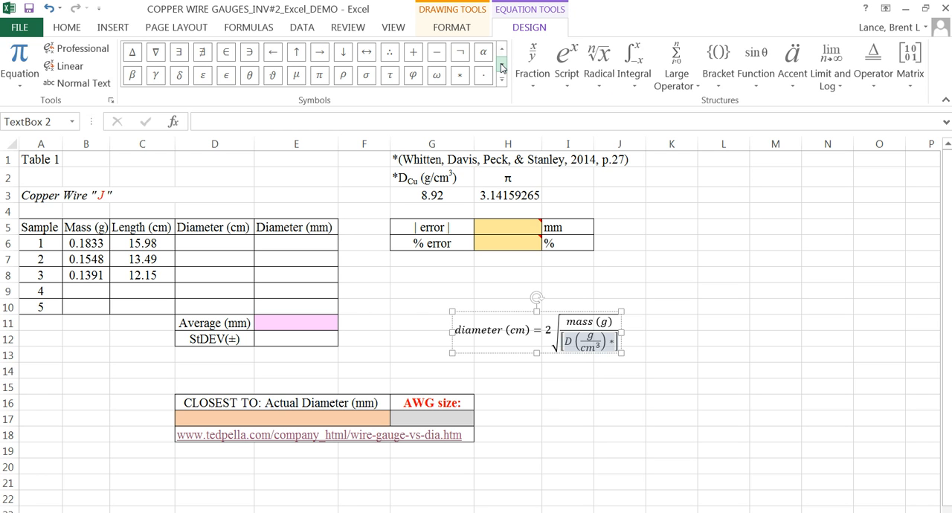
pyautogui.click(319, 77)
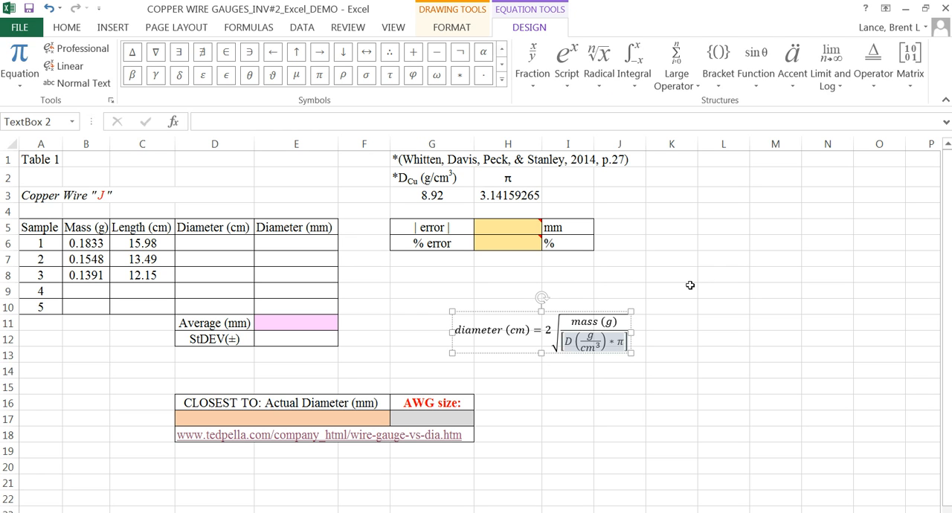
# Step: Complete the bracketed denominator with "* length (cm)" after π and leave the equation
pyautogui.write('* ')
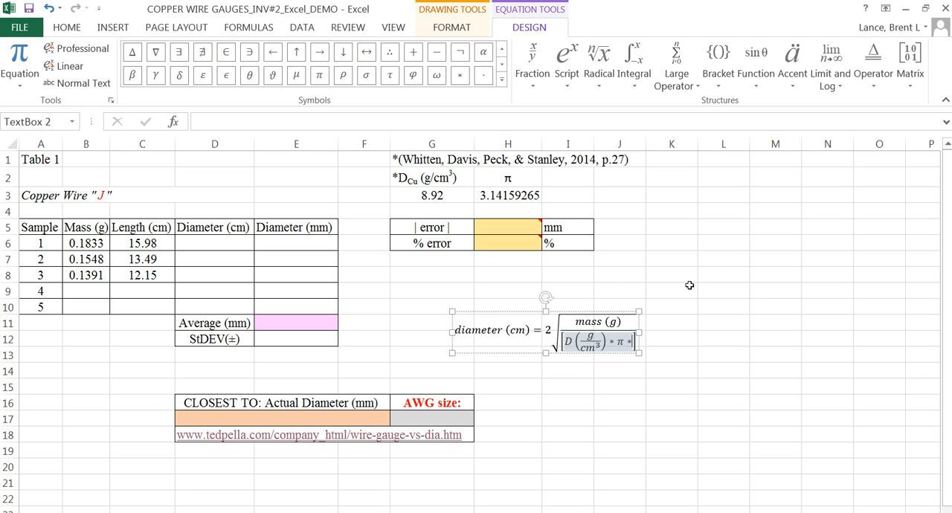
pyautogui.write('l')
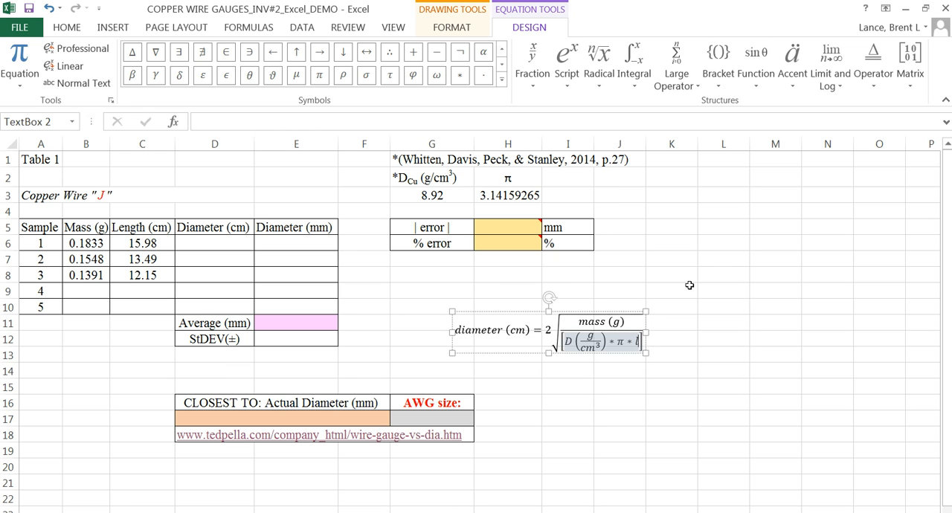
pyautogui.write('en')
pyautogui.write('gth')
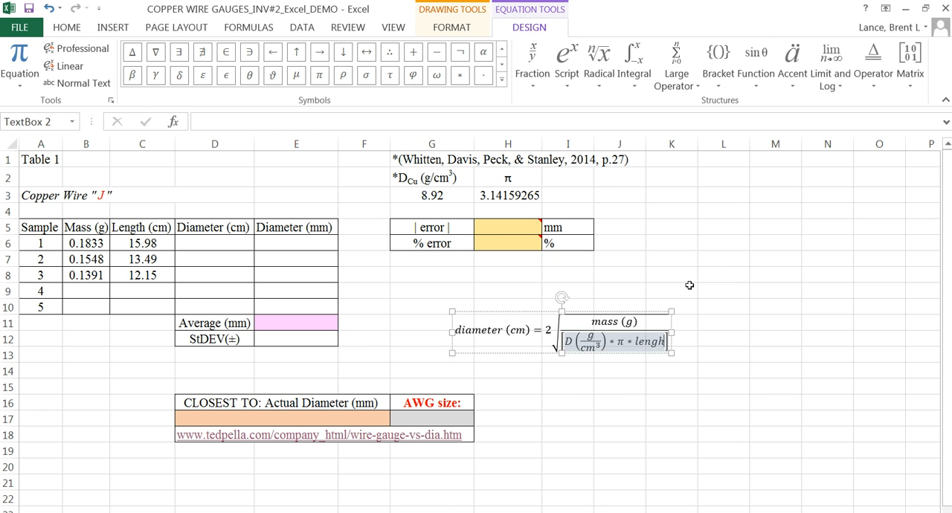
pyautogui.write(' (cm')
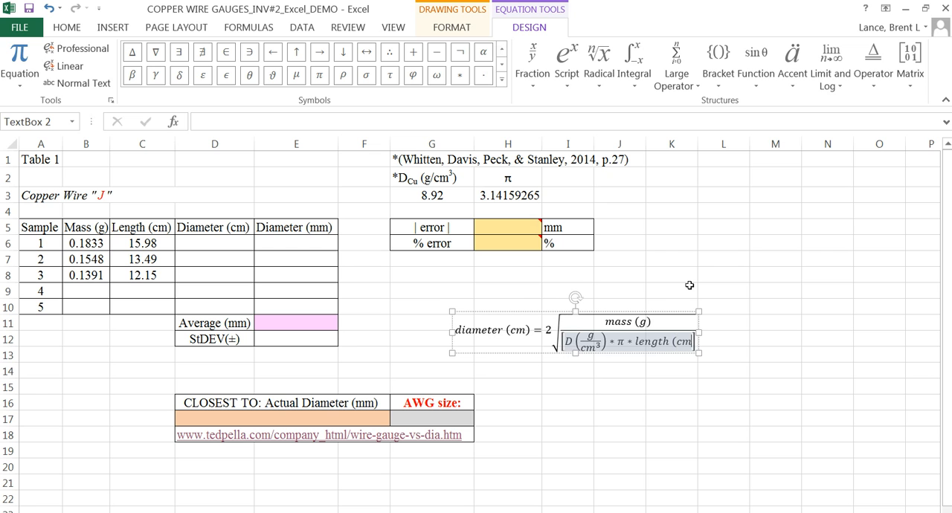
pyautogui.write(')')
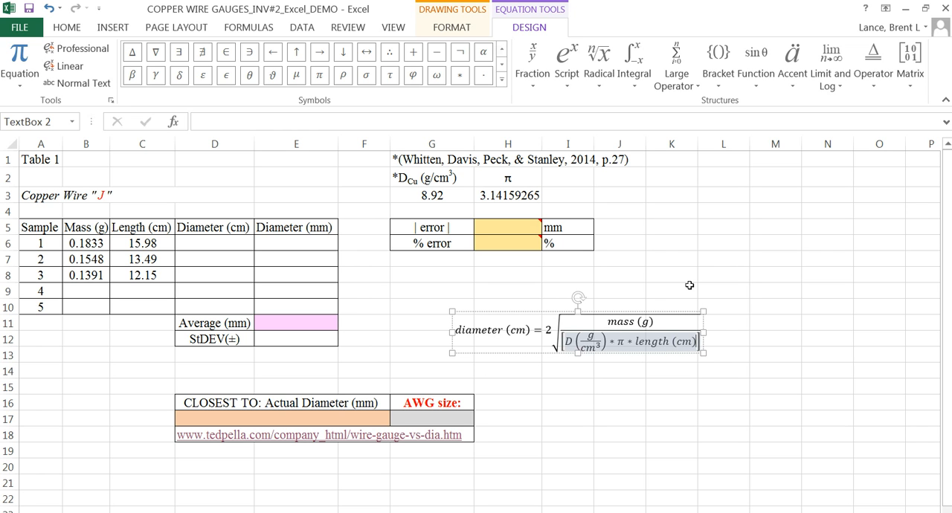
pyautogui.click(613, 383)
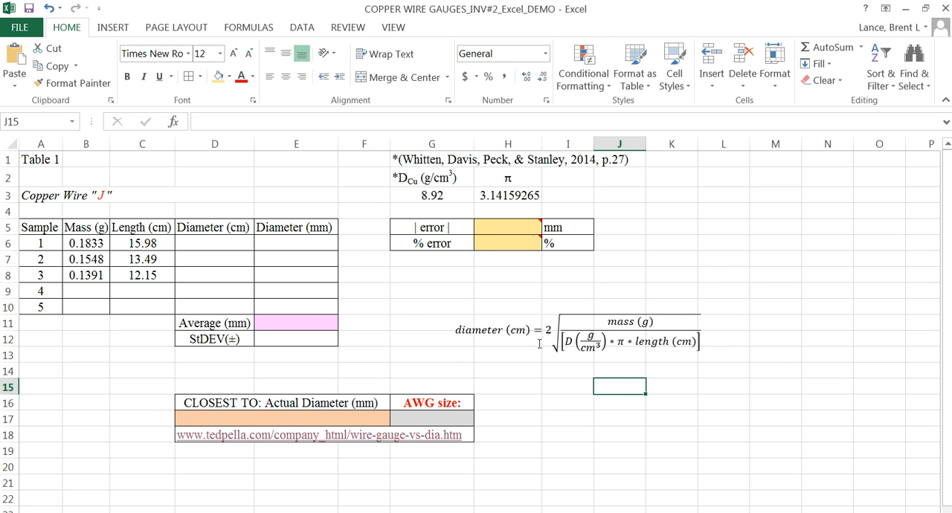
# Step: Move the diameter equation up and left so it sits just below the error table, across rows 8 to 10
pyautogui.click(549, 333)
pyautogui.moveTo(509, 299); pyautogui.dragTo(430, 264)
pyautogui.click(599, 354)
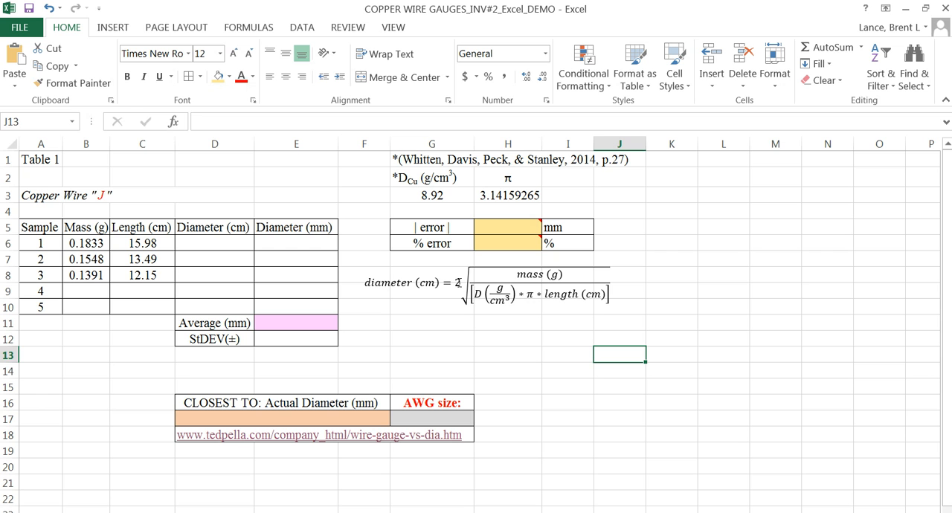
pyautogui.click(215, 246)
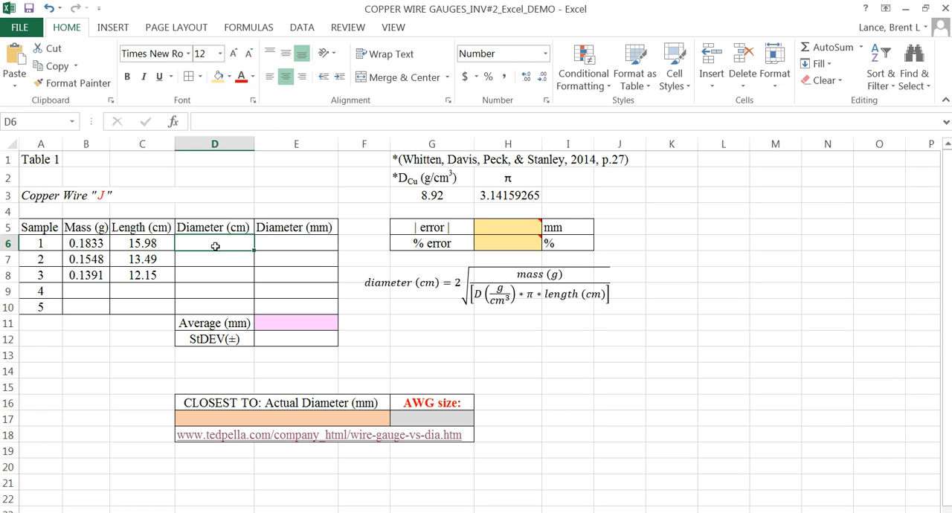
pyautogui.click(500, 328)
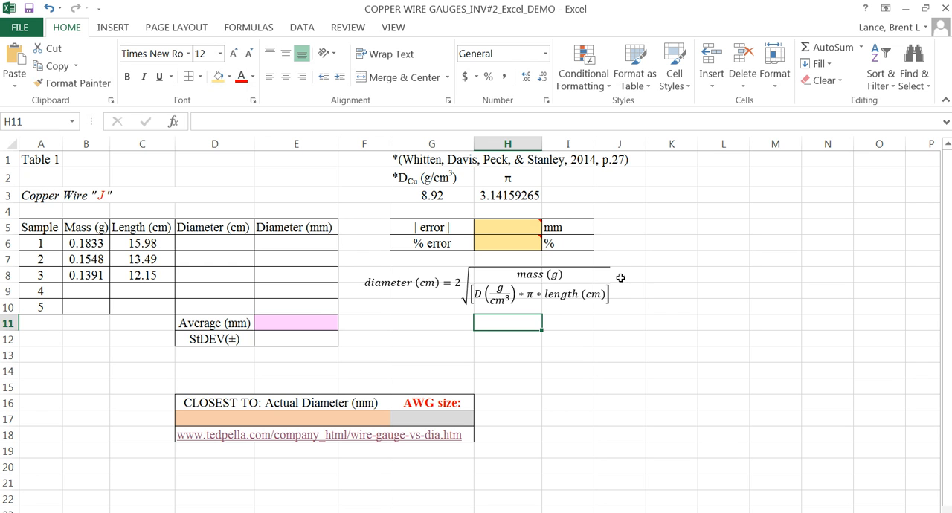
pyautogui.click(439, 196)
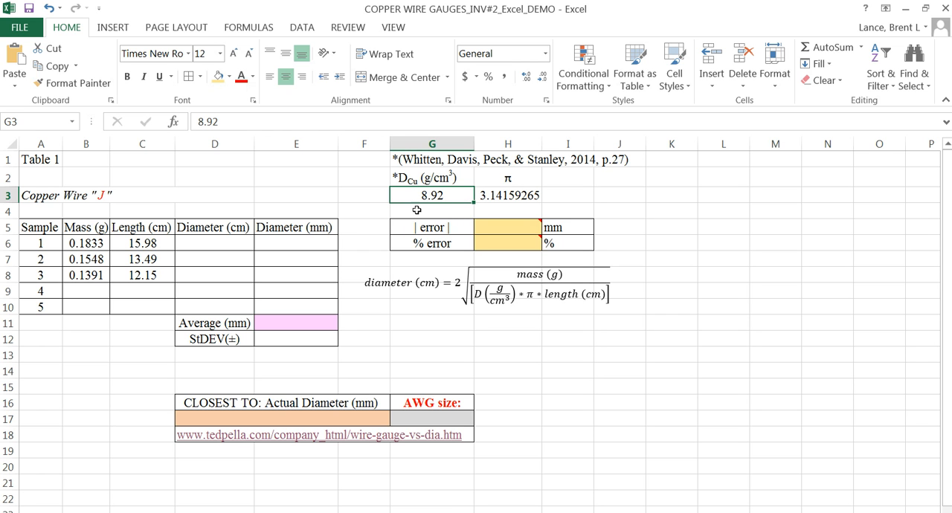
pyautogui.click(416, 208)
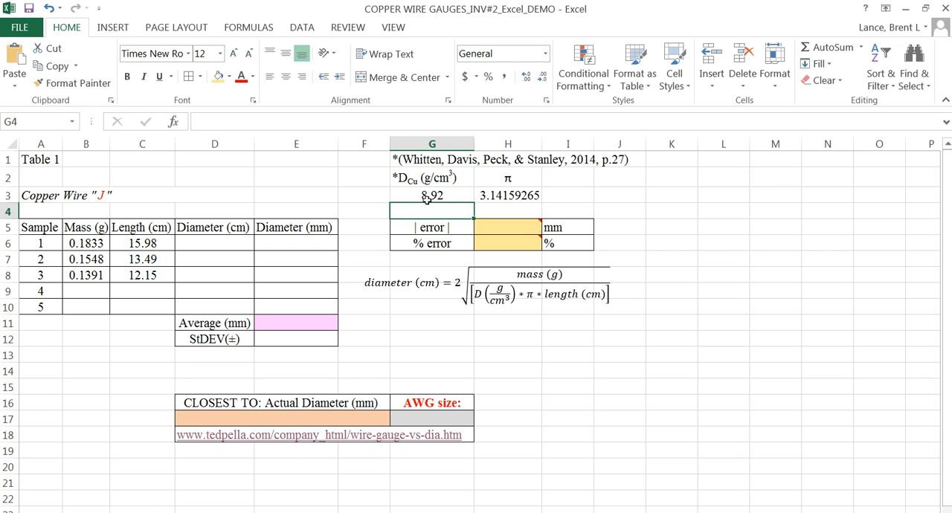
pyautogui.click(413, 197)
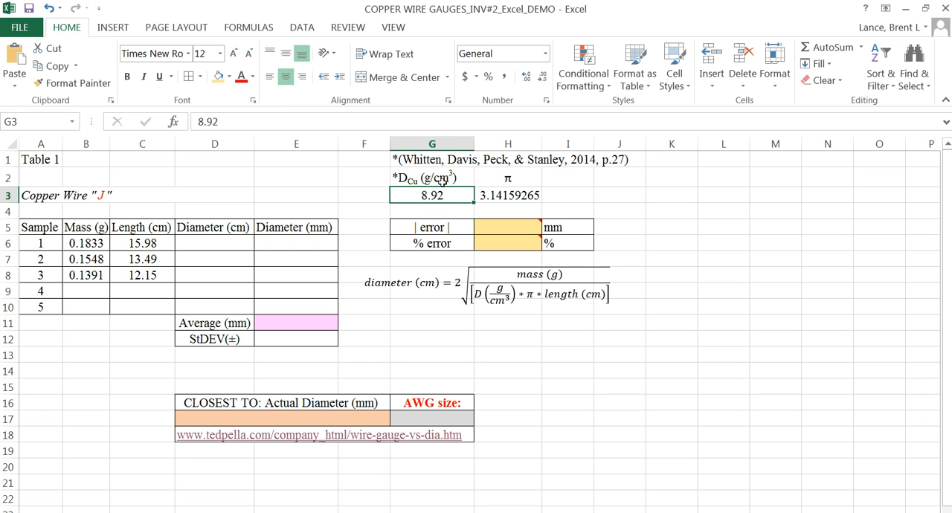
# Step: Begin a temperature note in cell F3, beside the copper density value, with the text "at 20."
pyautogui.click(369, 194)
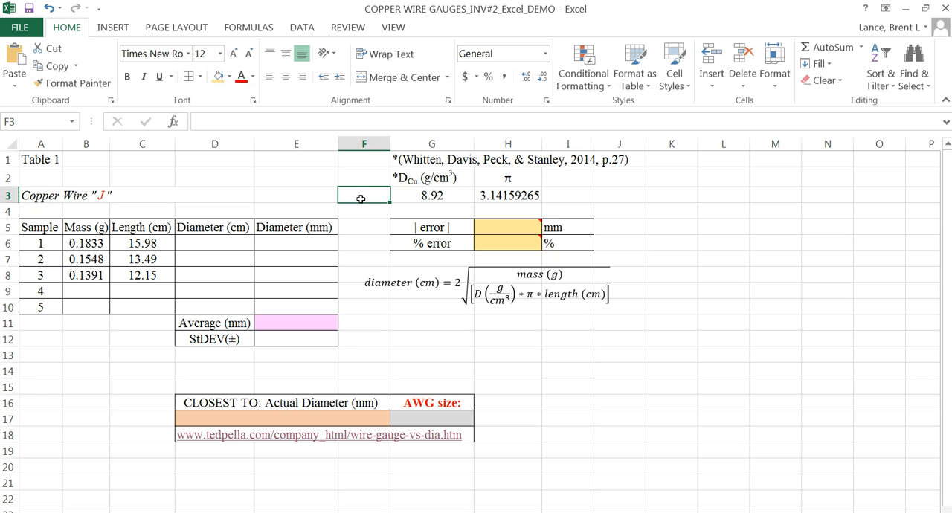
pyautogui.write('at')
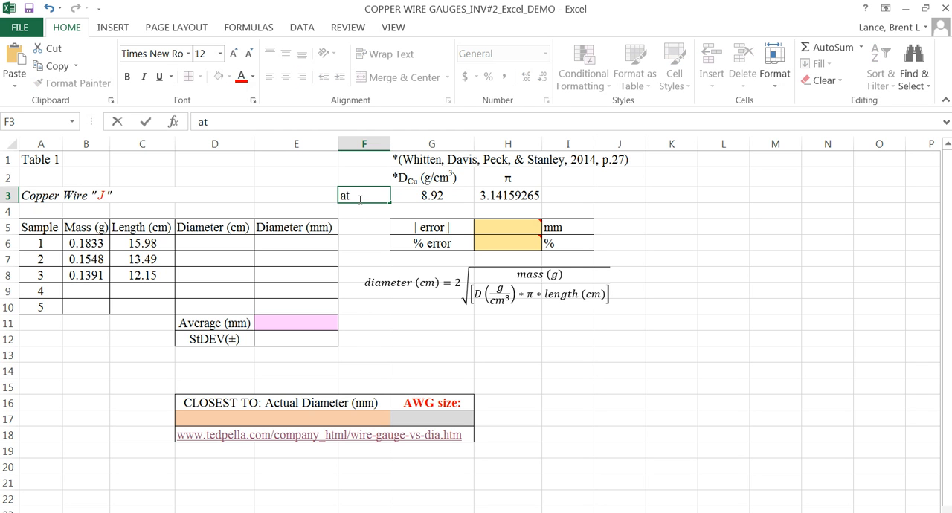
pyautogui.write(' 20.')
# Step: Open the Symbol dialog for the F3 note and browse the character subsets for a degree sign, choosing Number Forms
pyautogui.click(113, 28)
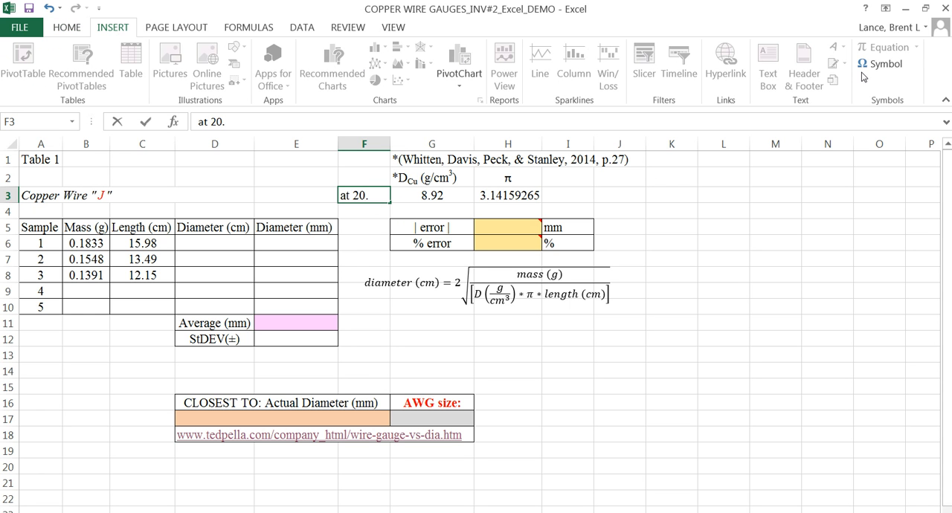
pyautogui.click(887, 66)
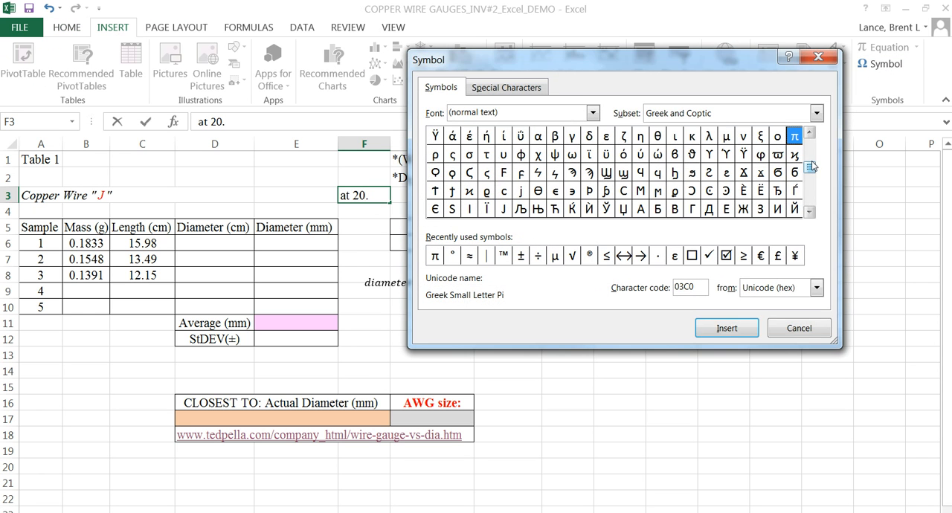
pyautogui.click(817, 113)
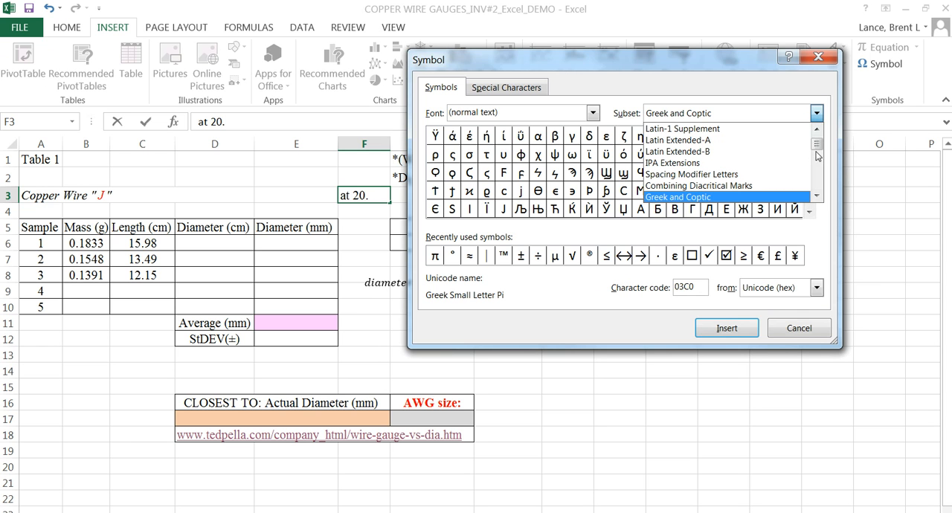
pyautogui.moveTo(817, 145); pyautogui.dragTo(817, 139)
pyautogui.scroll(-1, 766, 173)
pyautogui.scroll(-5, 749, 179)
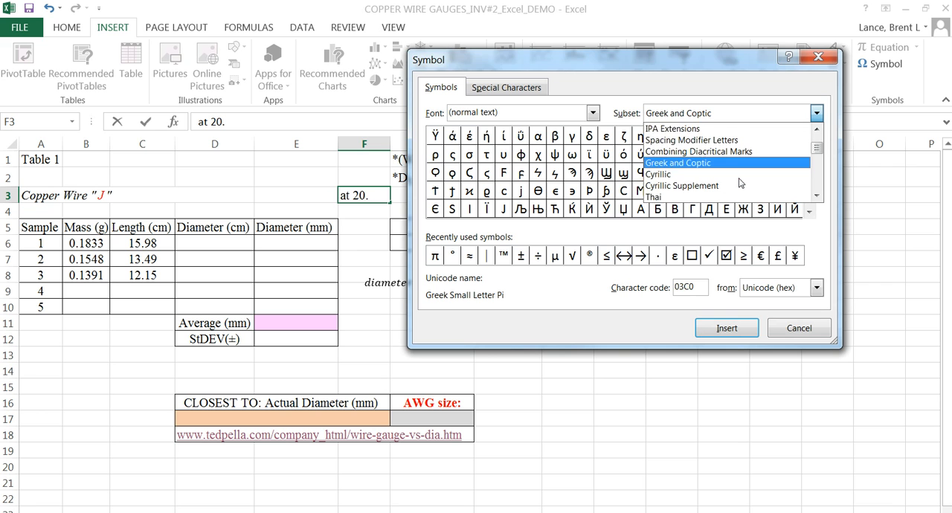
pyautogui.scroll(-6, 740, 183)
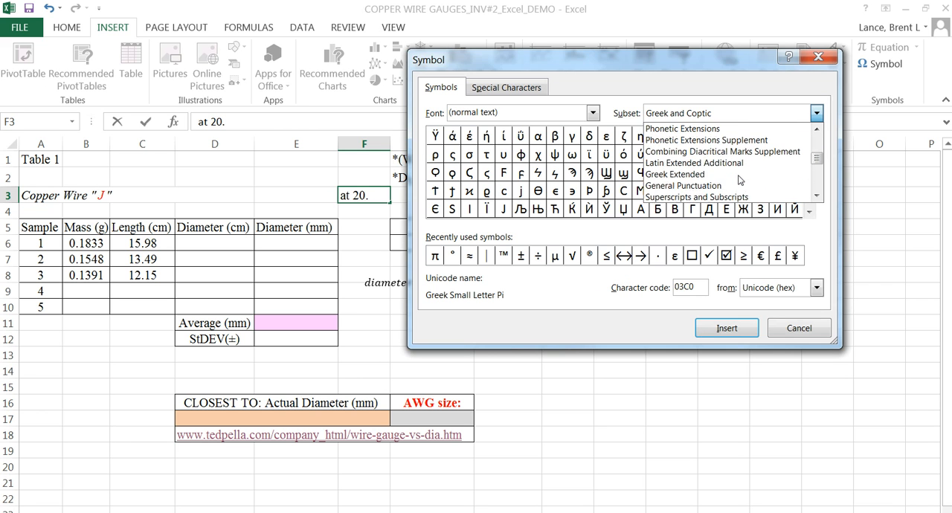
pyautogui.scroll(-2, 707, 186)
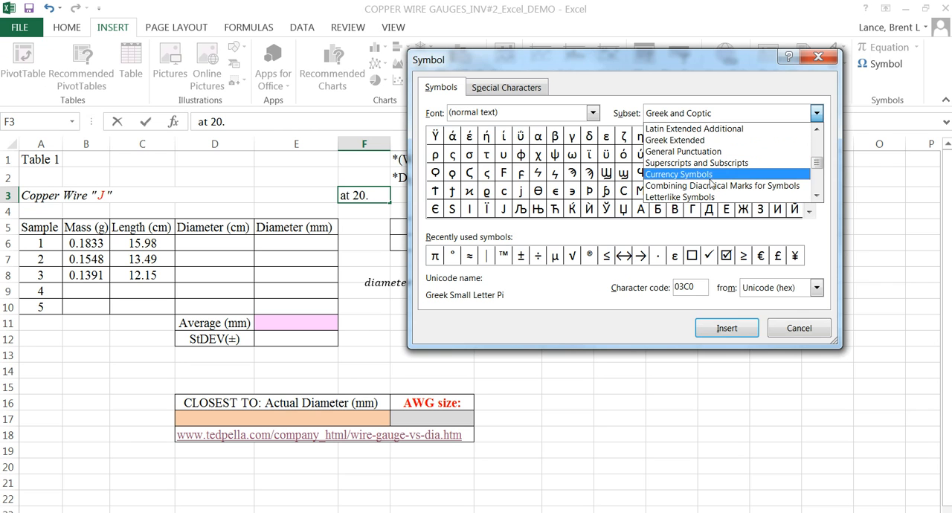
pyautogui.scroll(-4, 706, 191)
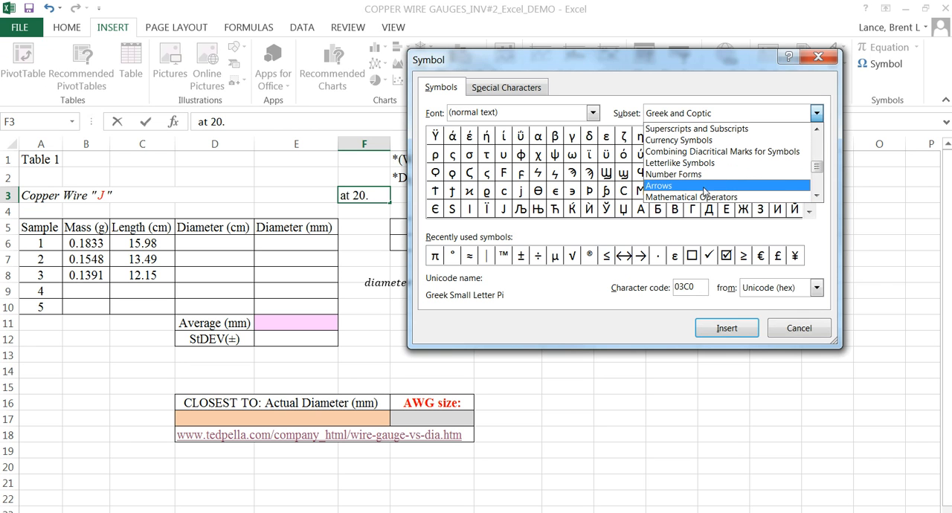
pyautogui.scroll(-5, 703, 181)
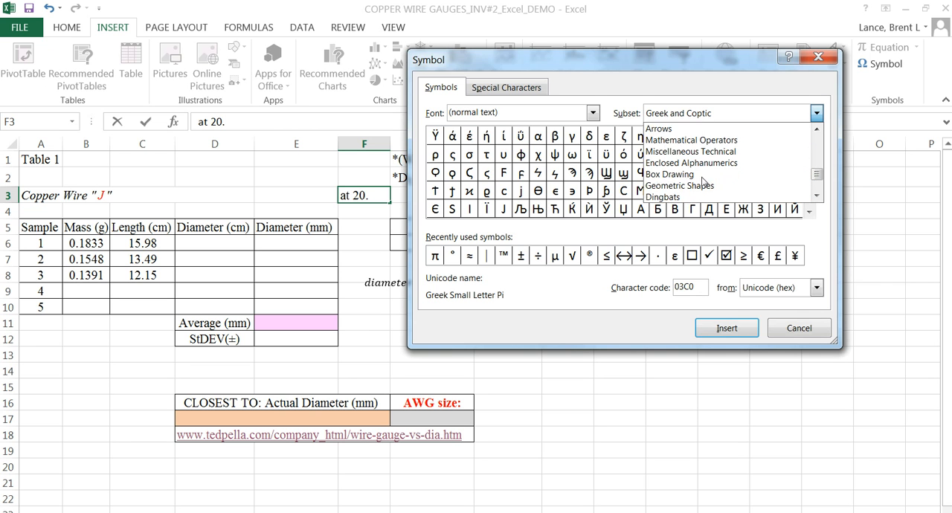
pyautogui.scroll(-2, 702, 189)
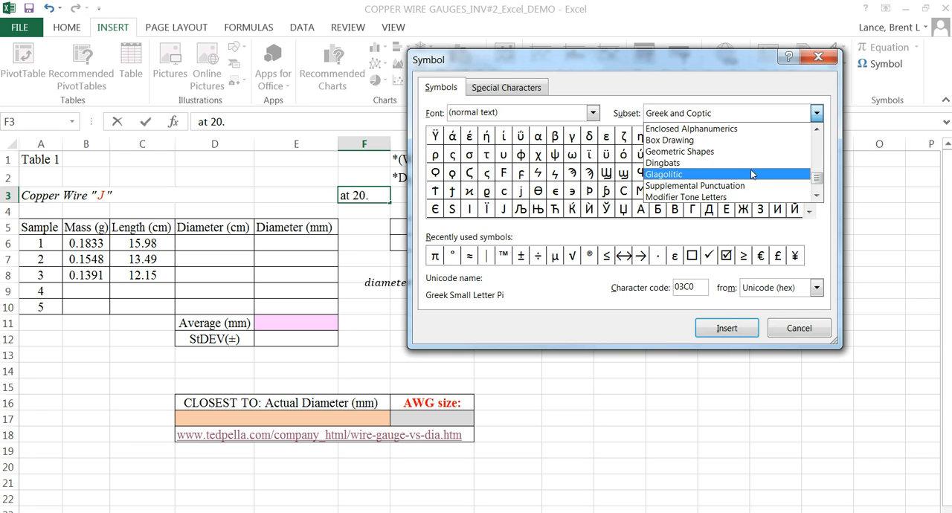
pyautogui.scroll(4, 720, 158)
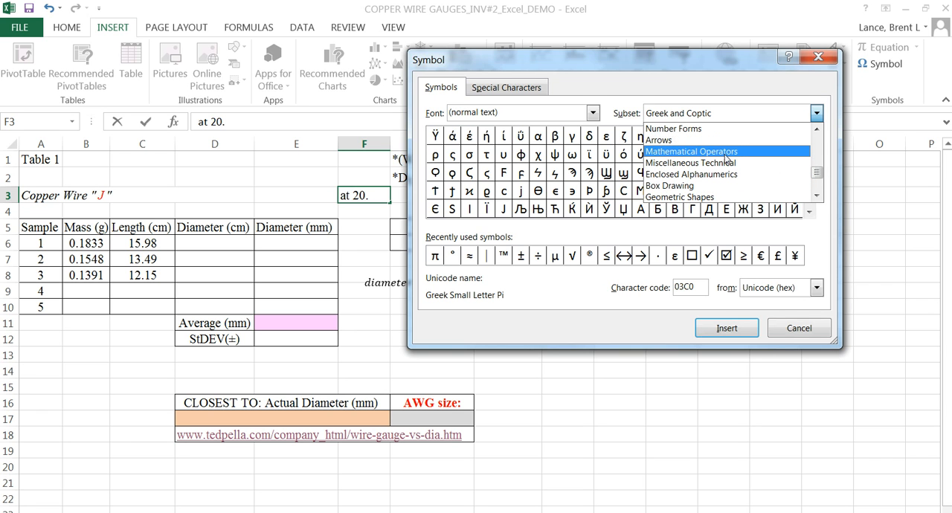
pyautogui.click(714, 133)
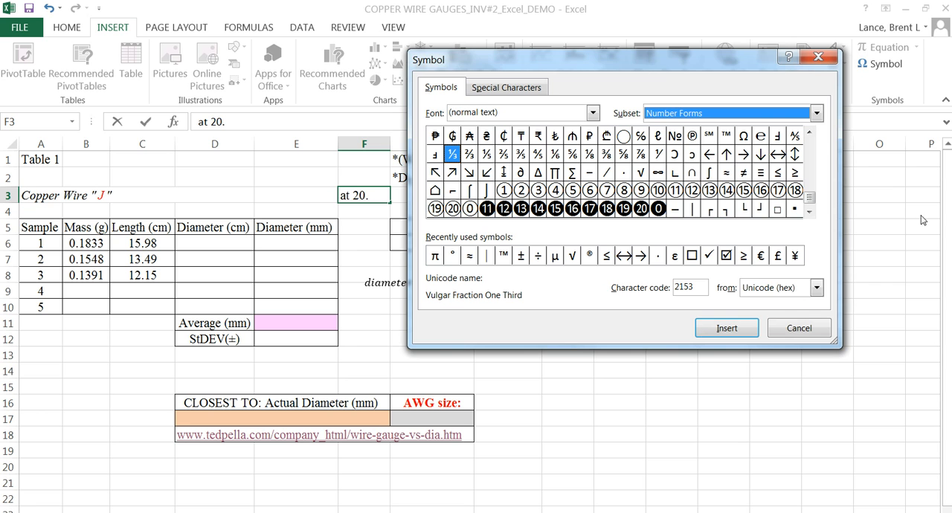
# Step: Insert the degree sign from the Latin-1 Supplement characters after "at 20." in F3 and close the Symbol dialog
pyautogui.click(809, 133)
pyautogui.click(809, 132)
pyautogui.click(809, 133)
pyautogui.click(809, 132)
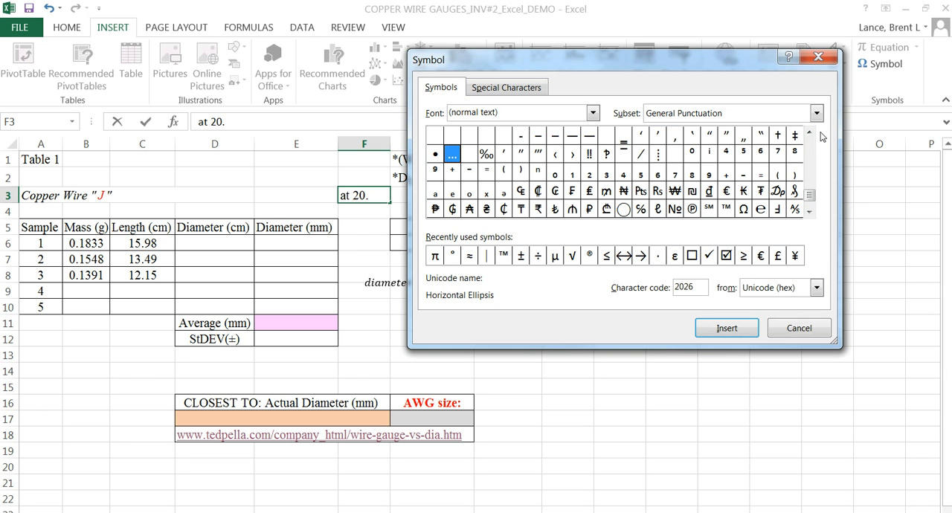
pyautogui.click(813, 135)
pyautogui.click(813, 135)
pyautogui.click(812, 134)
pyautogui.click(812, 134)
pyautogui.click(811, 134)
pyautogui.click(811, 134)
pyautogui.click(812, 133)
pyautogui.click(811, 134)
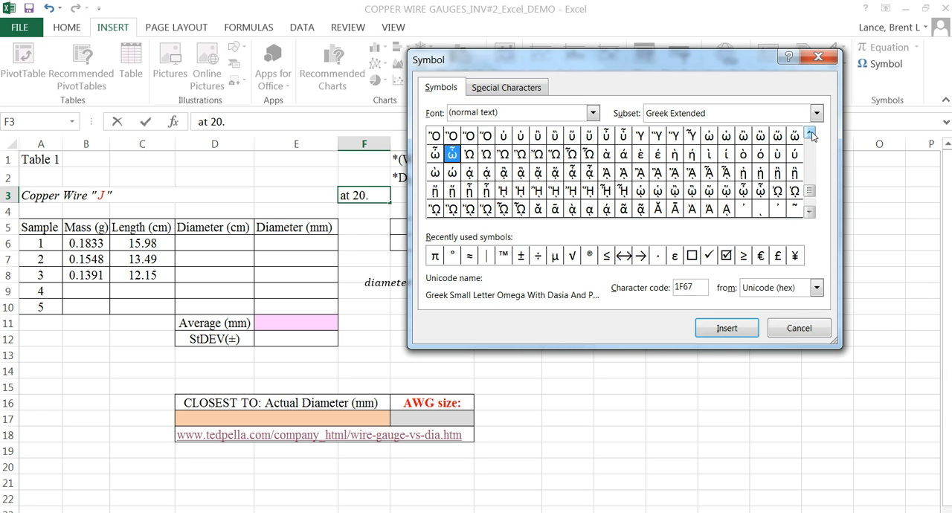
pyautogui.click(809, 179)
pyautogui.moveTo(809, 180); pyautogui.dragTo(811, 147)
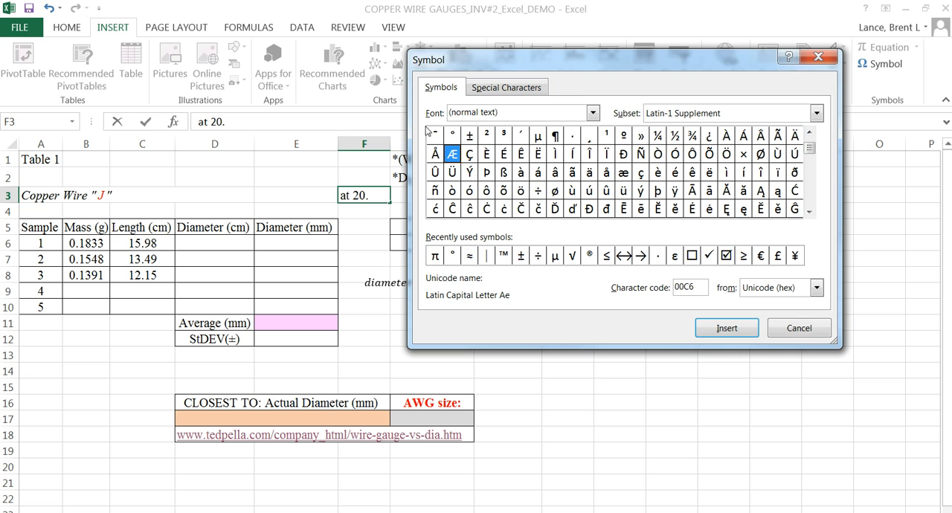
pyautogui.click(451, 136)
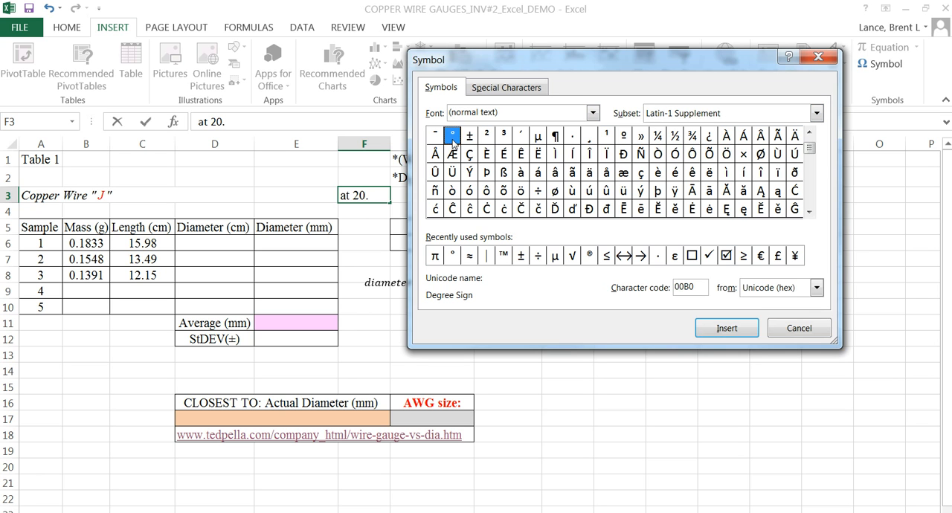
pyautogui.click(733, 329)
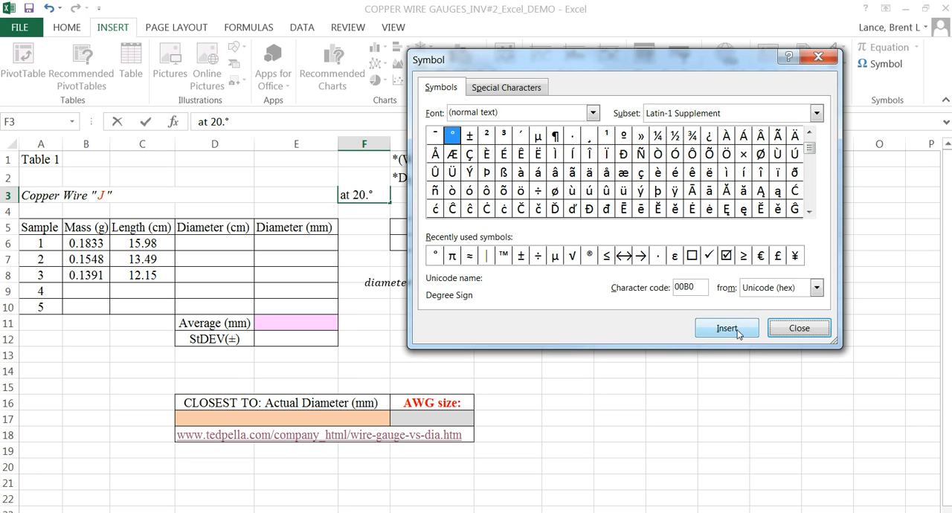
pyautogui.click(793, 327)
# Step: Finish the temperature note in F3 with C so it reads "at 20.°C", and commit the entry
pyautogui.write('C')
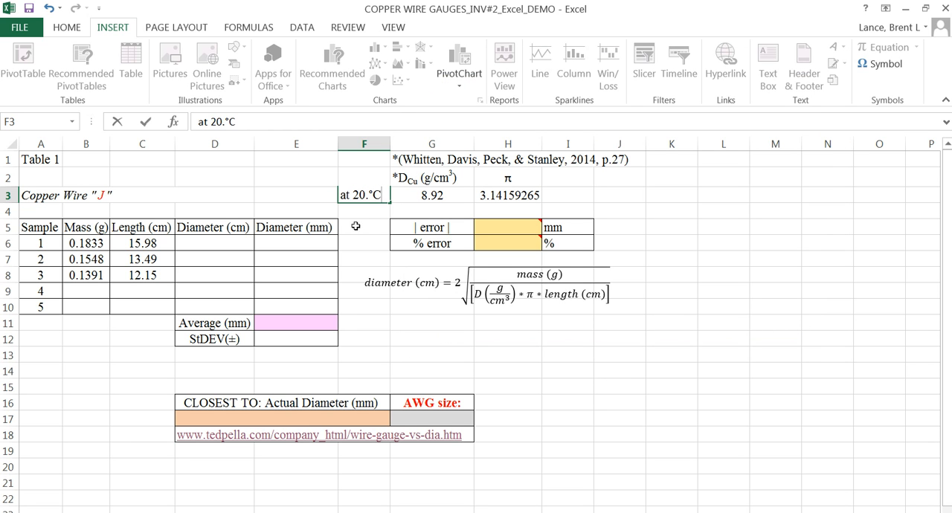
pyautogui.click(363, 223)
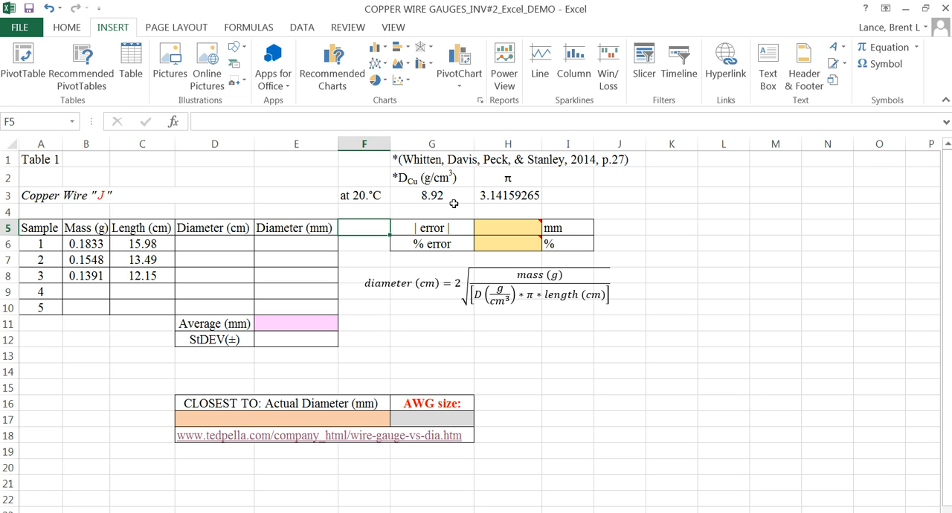
pyautogui.click(382, 193)
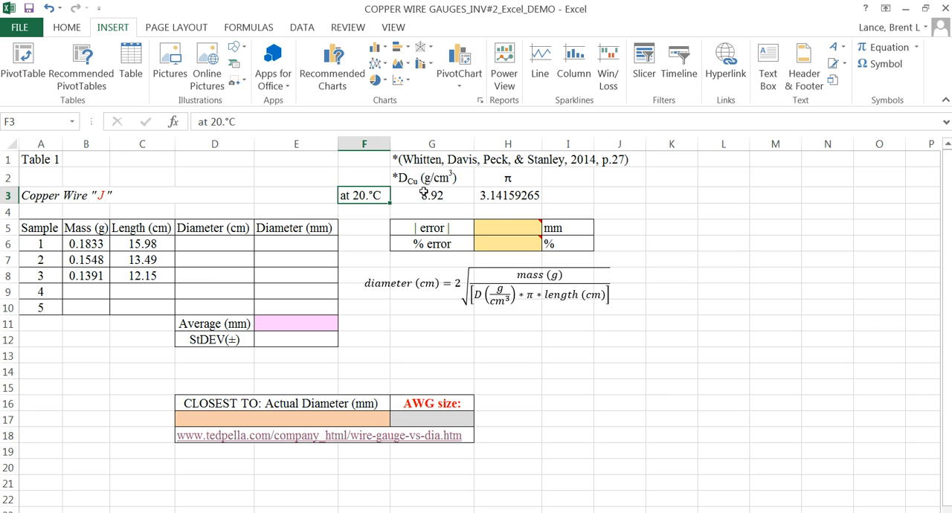
pyautogui.click(425, 193)
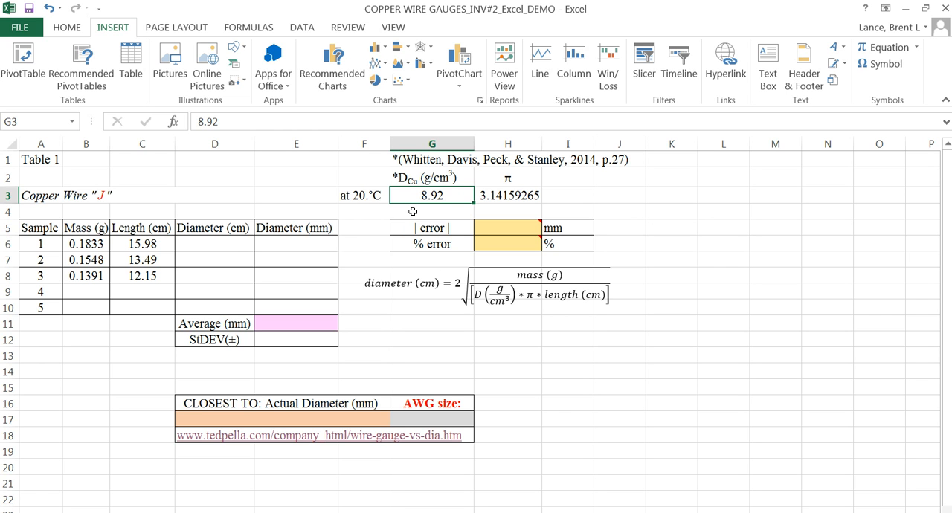
pyautogui.click(379, 227)
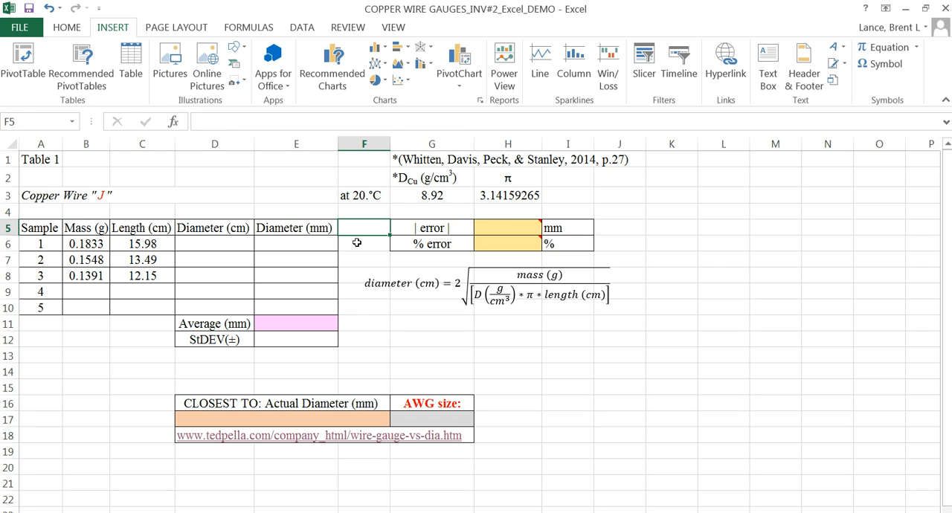
pyautogui.click(700, 292)
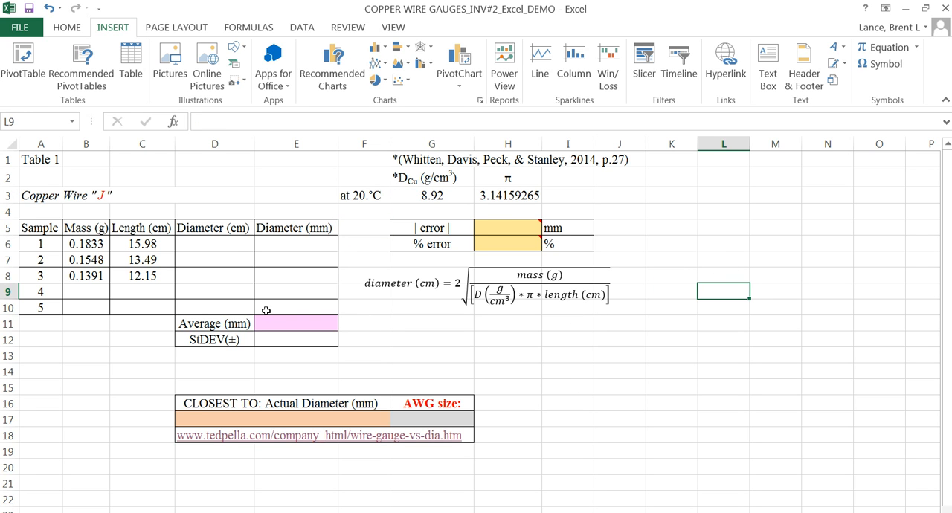
# Step: Begin the sample 1 diameter formula in D6 with =2*sqrt((B6)/, using the sample's mass as the numerator
pyautogui.click(191, 243)
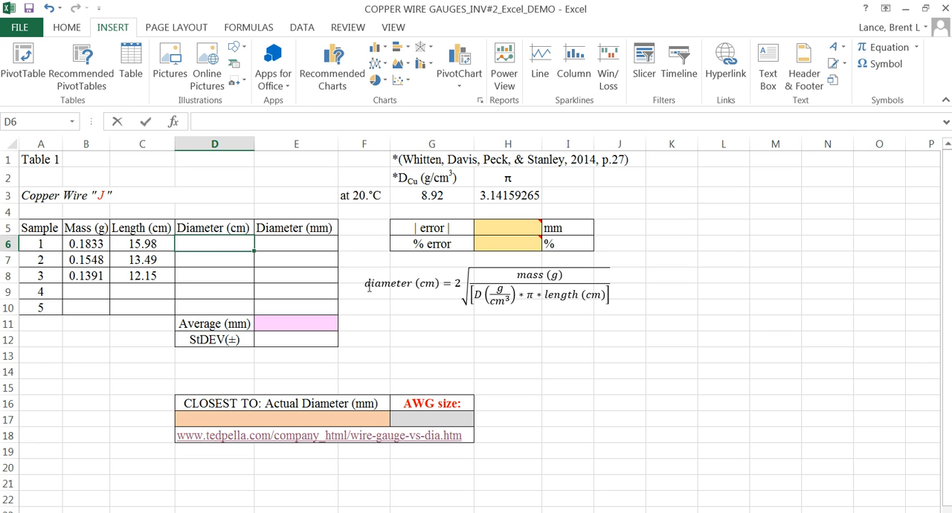
pyautogui.write('=')
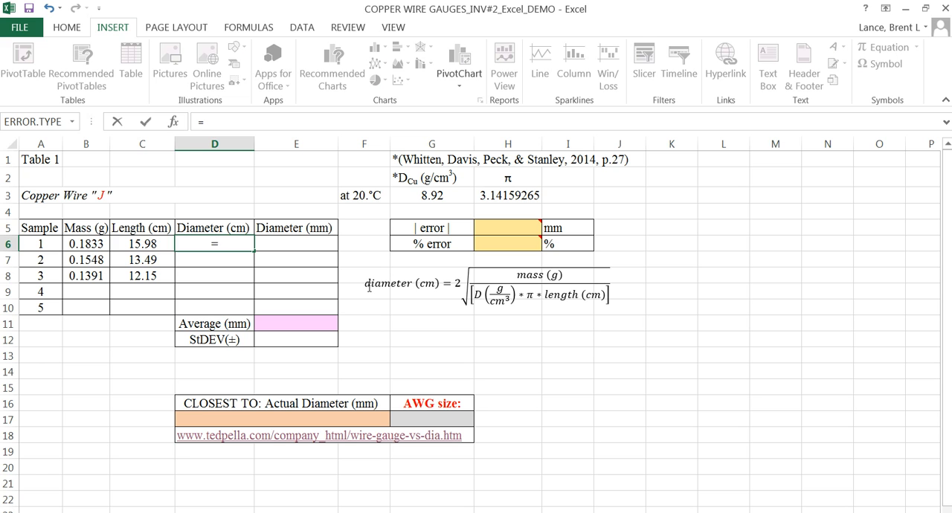
pyautogui.write('2*')
pyautogui.write('sq')
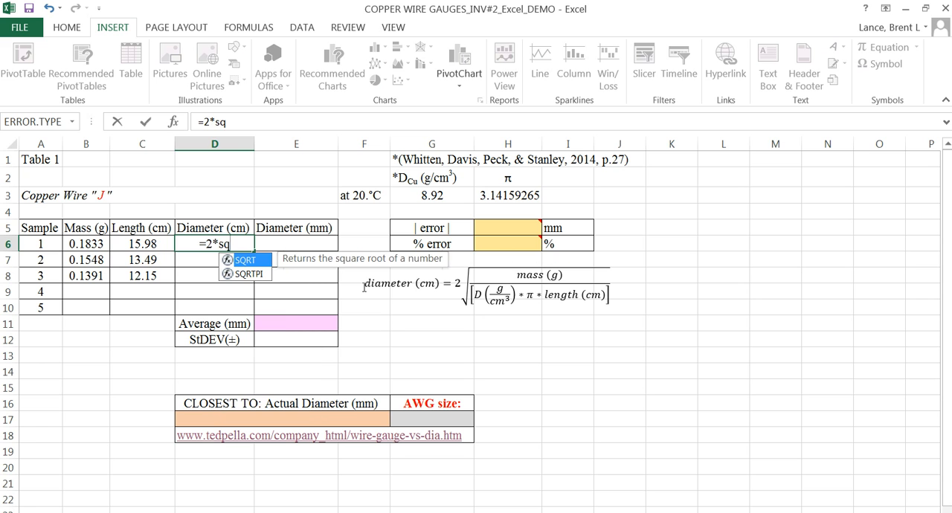
pyautogui.write('rt')
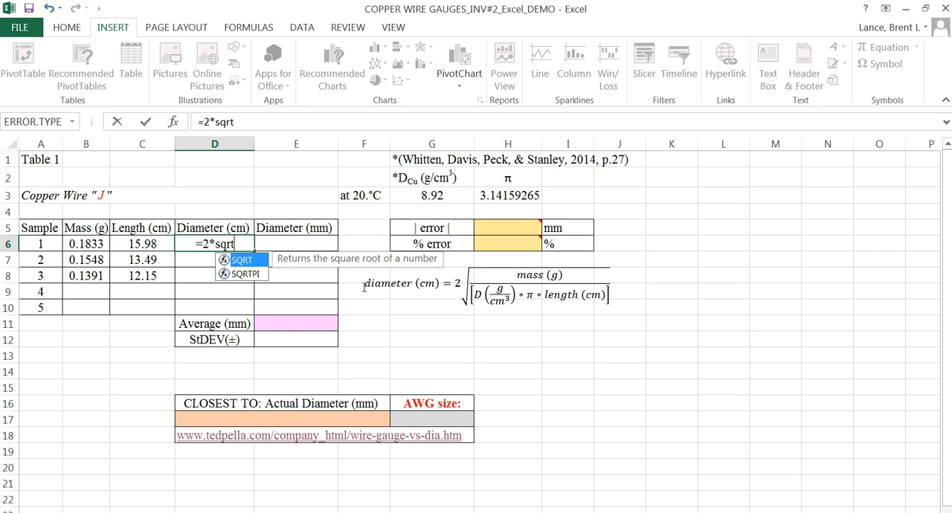
pyautogui.write('(')
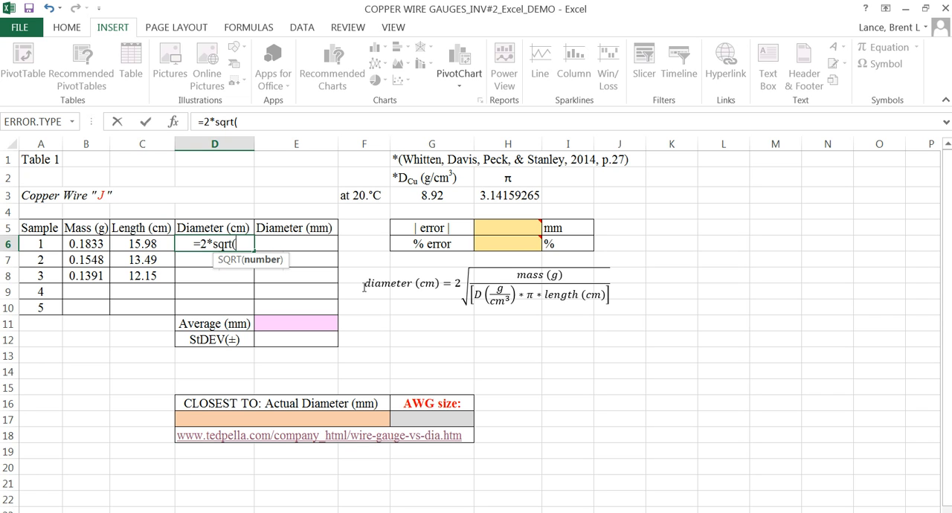
pyautogui.write('(')
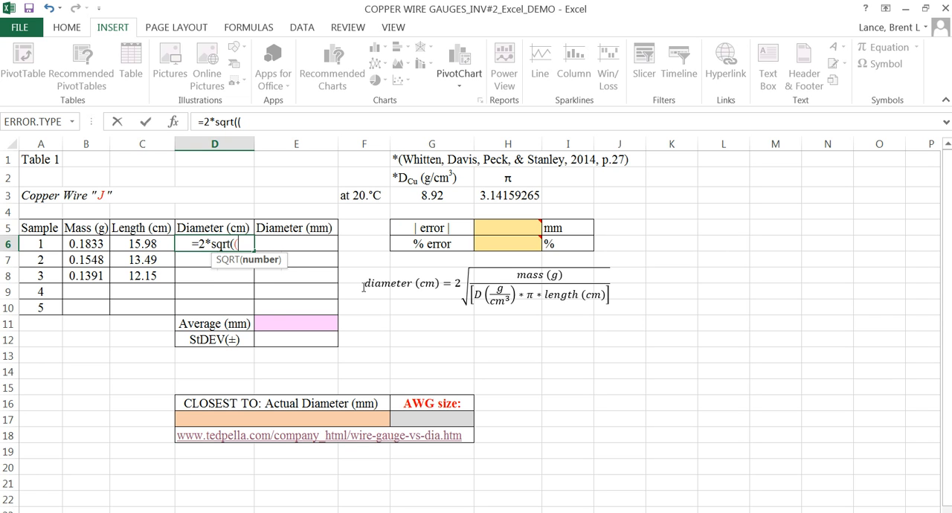
pyautogui.click(84, 244)
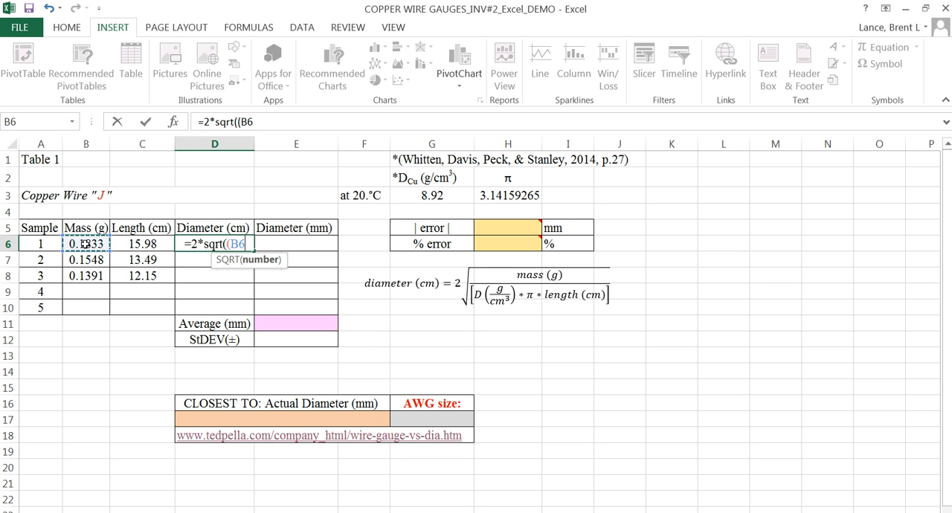
pyautogui.write(')')
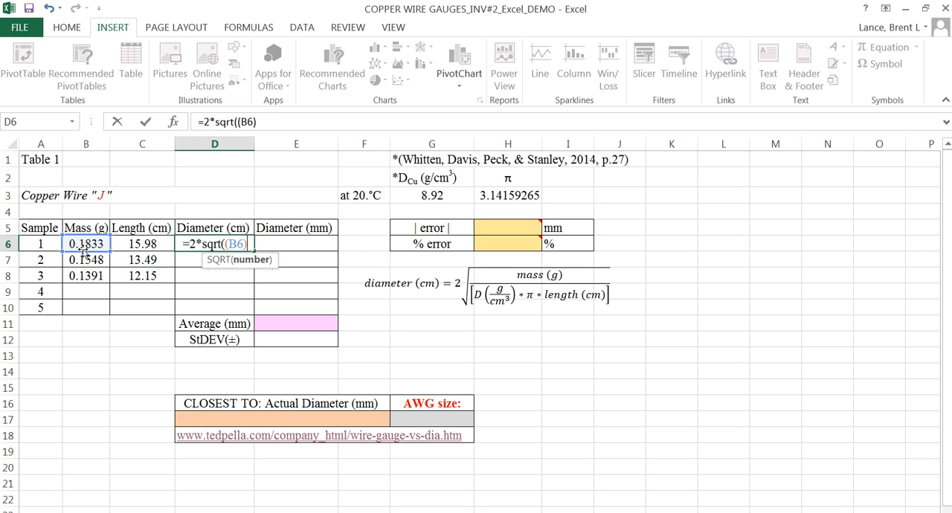
pyautogui.write('/')
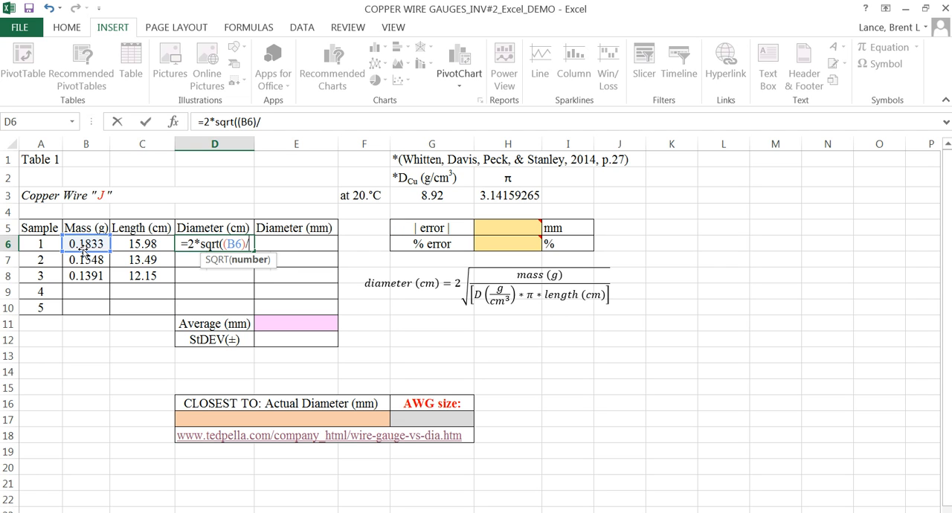
pyautogui.write('(')
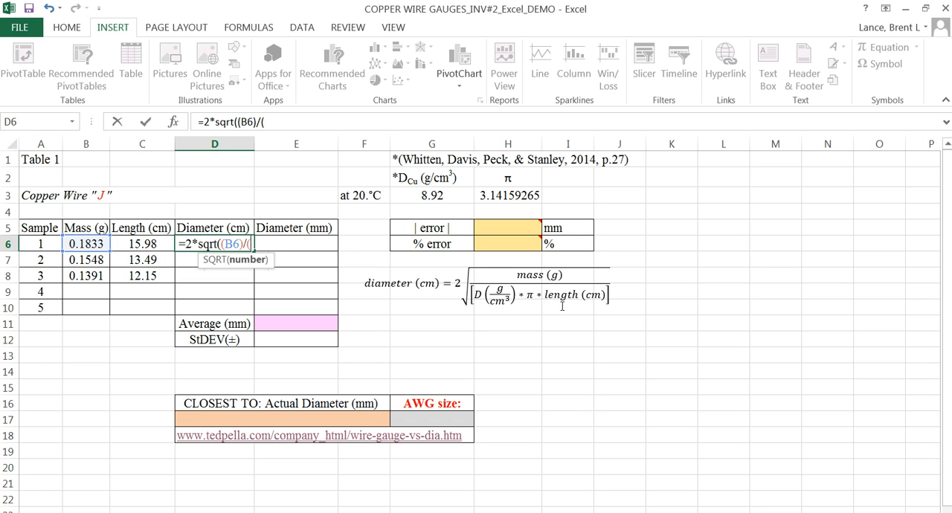
# Step: Open the denominator of the D6 formula with absolute references to the density and π, giving ($G$3*$H$3*
pyautogui.click(415, 195)
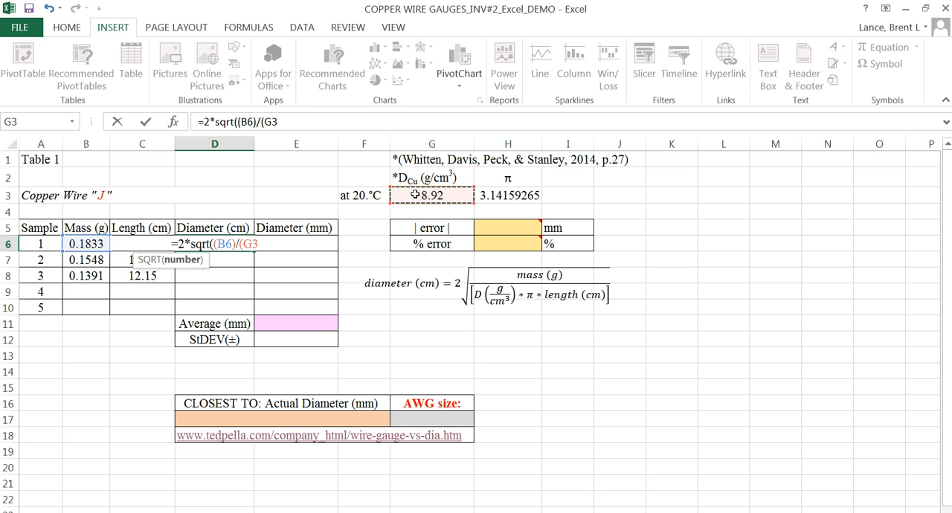
pyautogui.press('F4')
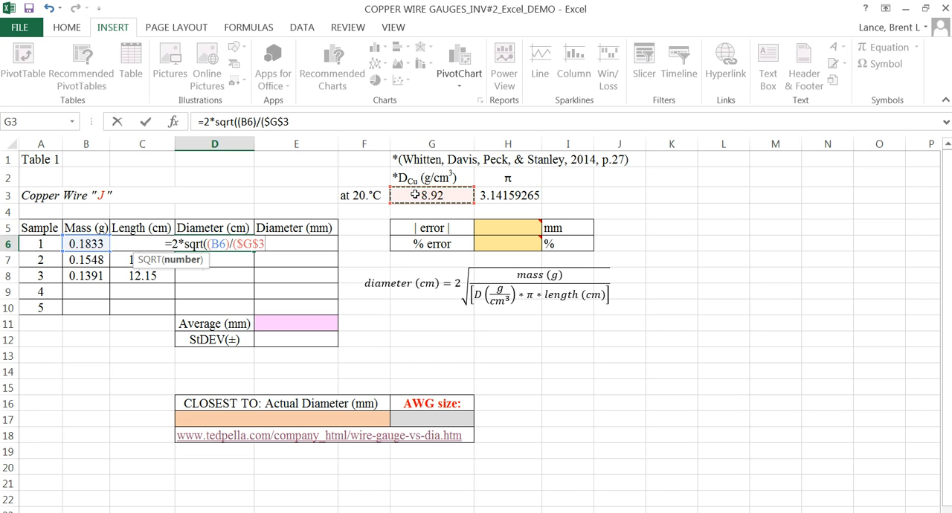
pyautogui.write('*')
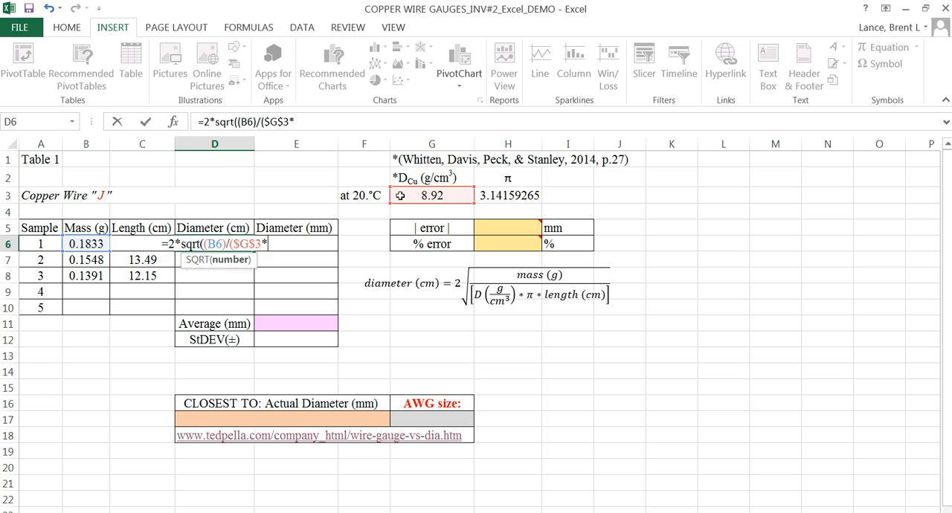
pyautogui.click(497, 195)
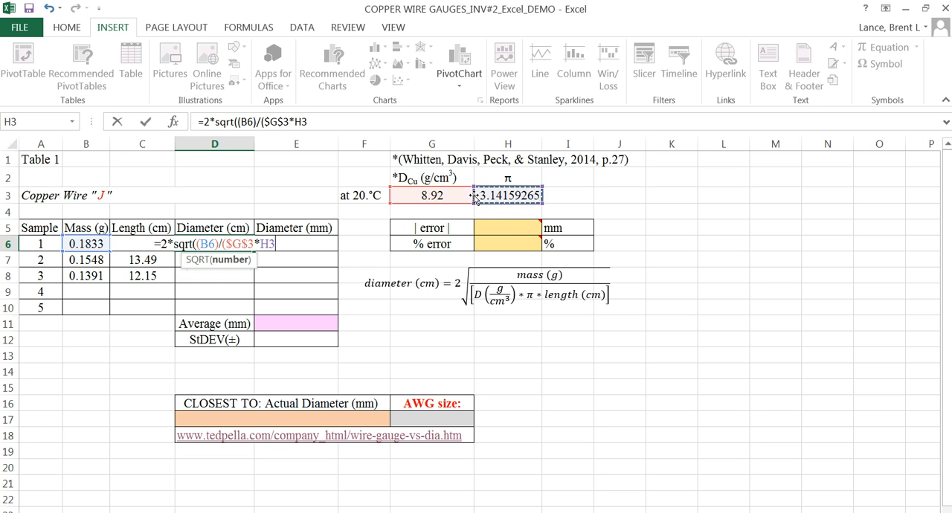
pyautogui.press('F4')
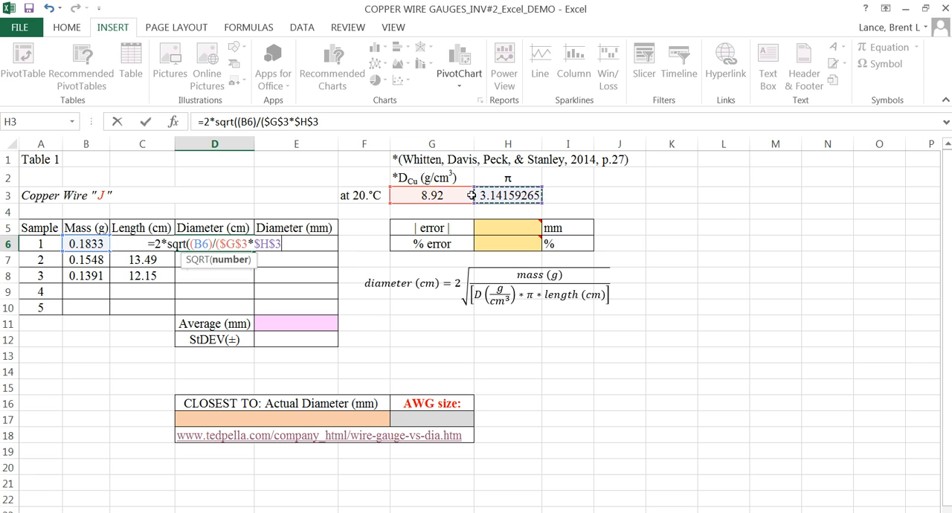
pyautogui.write('*')
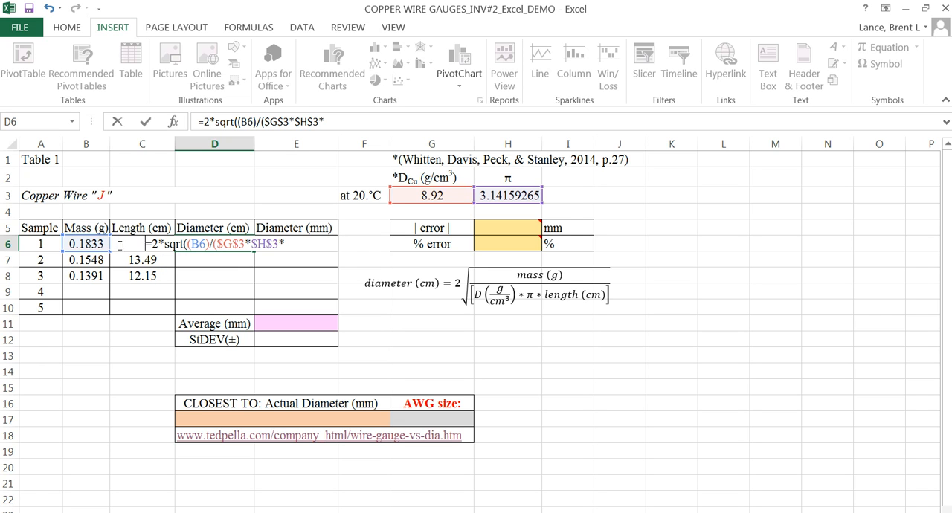
# Step: Finish the D6 formula with the sample length C6, close both parentheses and commit it
pyautogui.click(285, 244)
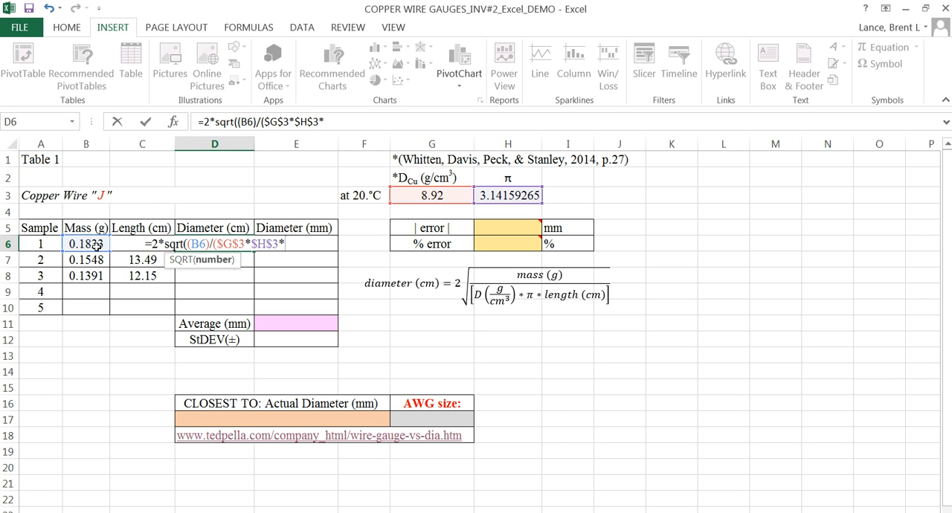
pyautogui.write('C')
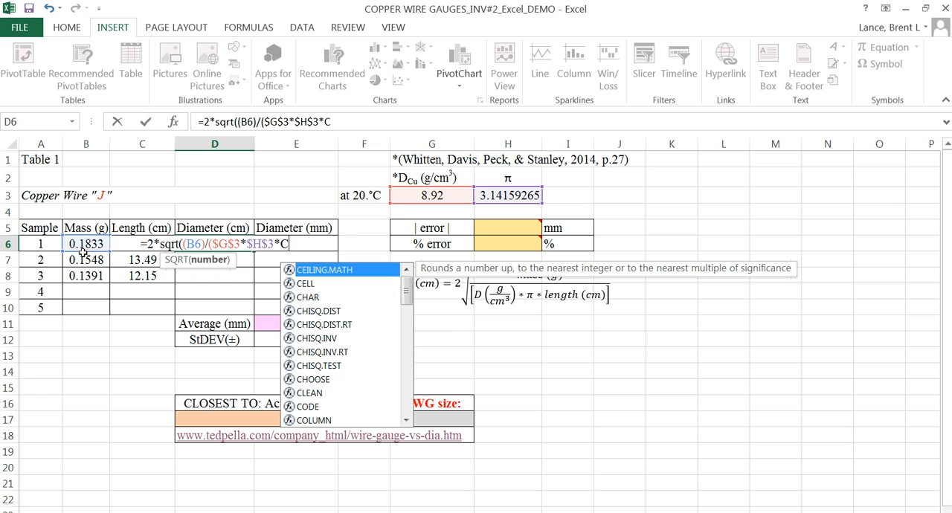
pyautogui.write('6')
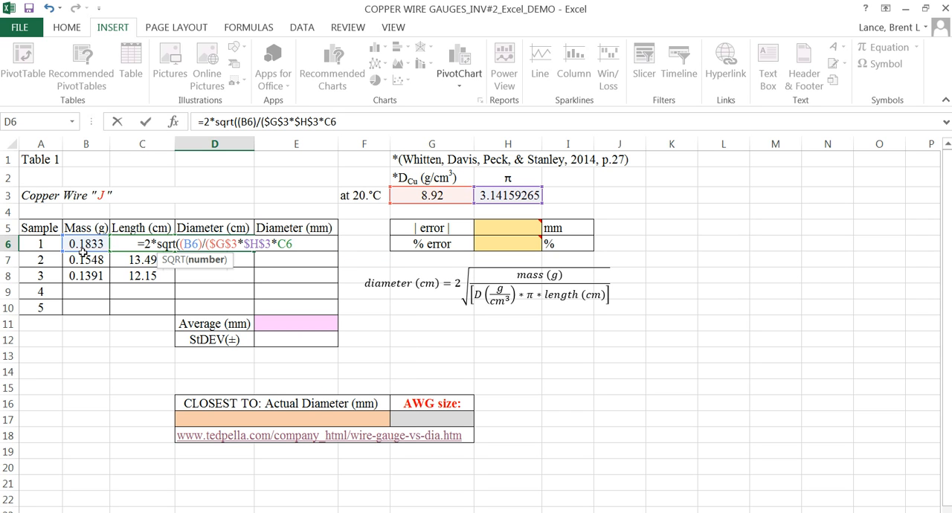
pyautogui.write(')')
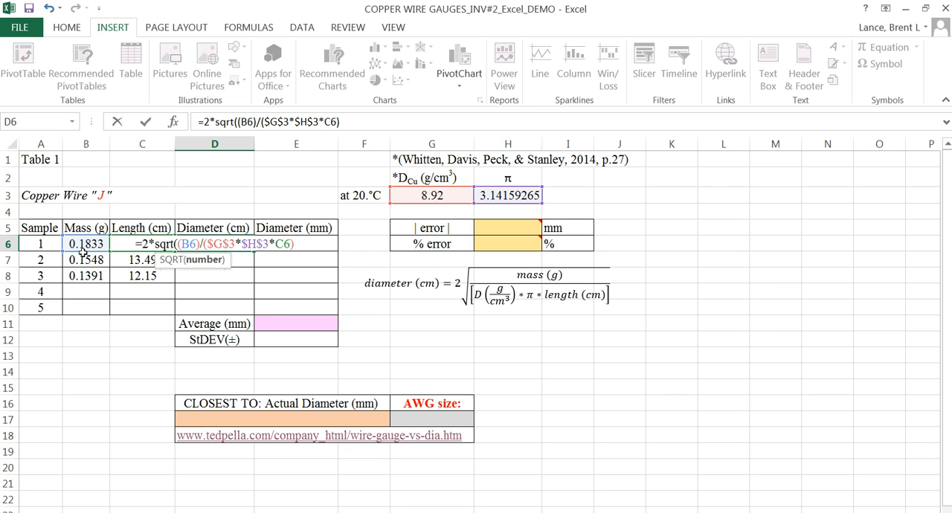
pyautogui.write(')')
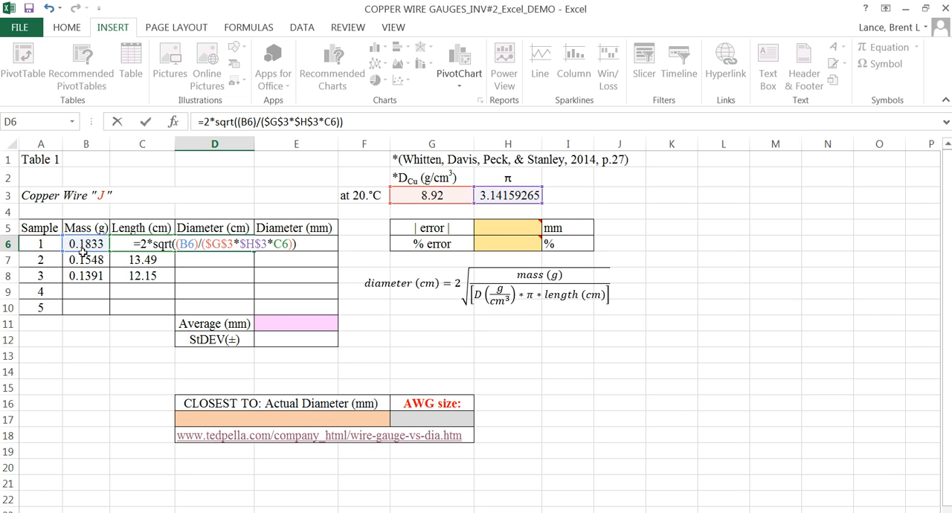
pyautogui.press('Return')
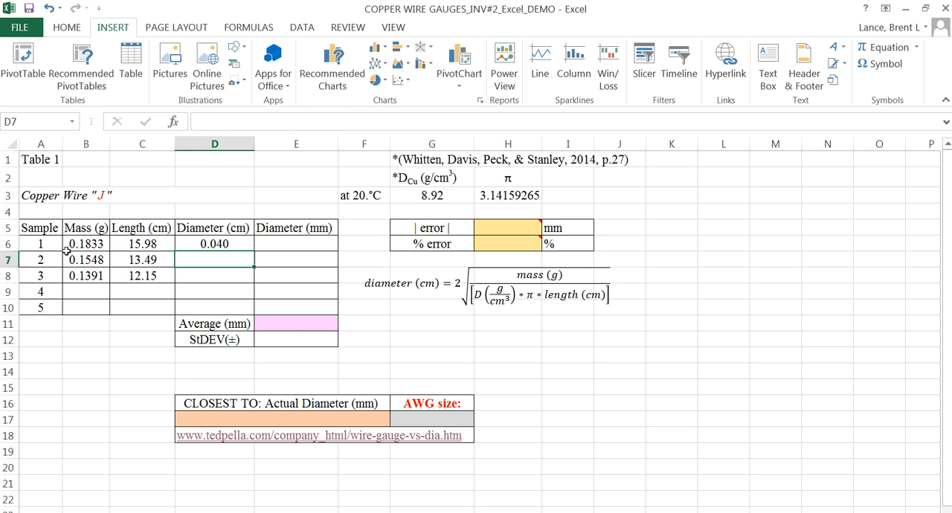
# Step: Show the D6 diameter with four decimal places and fill its formula down through D8
pyautogui.click(215, 247)
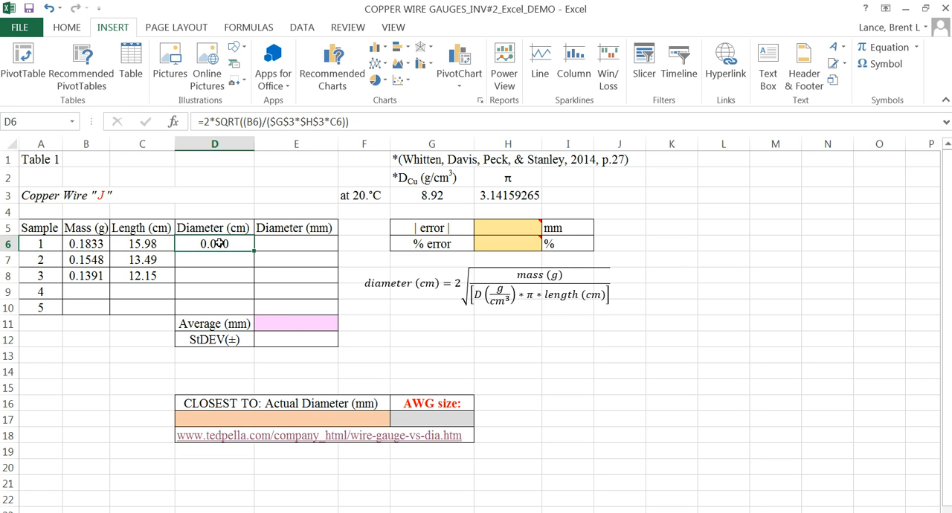
pyautogui.click(430, 197)
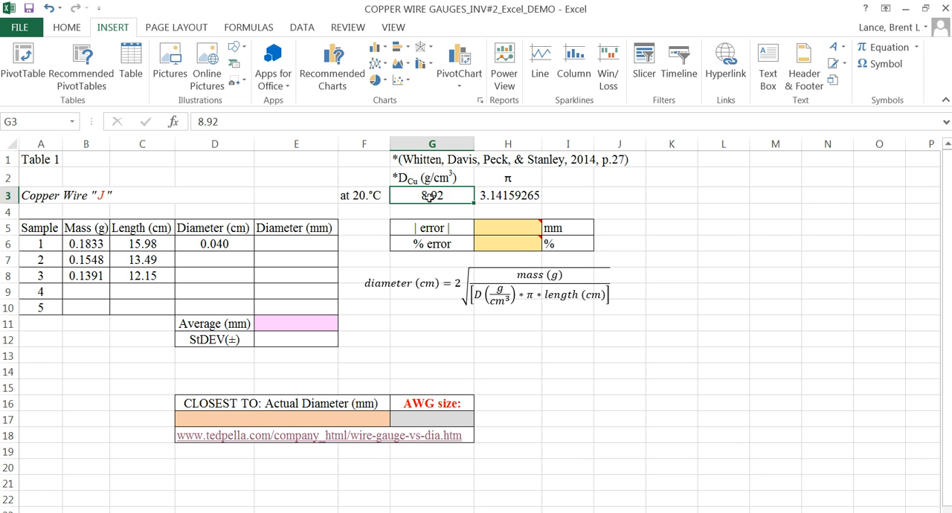
pyautogui.click(204, 245)
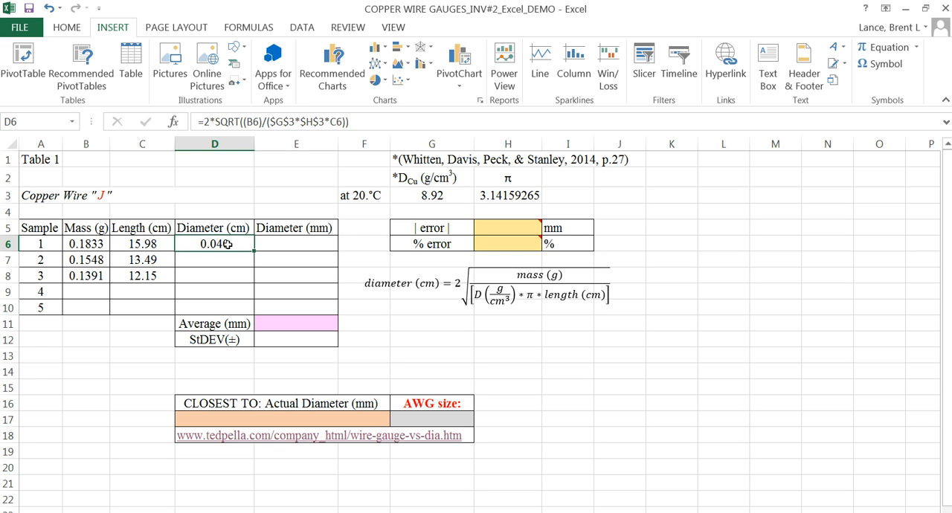
pyautogui.click(67, 28)
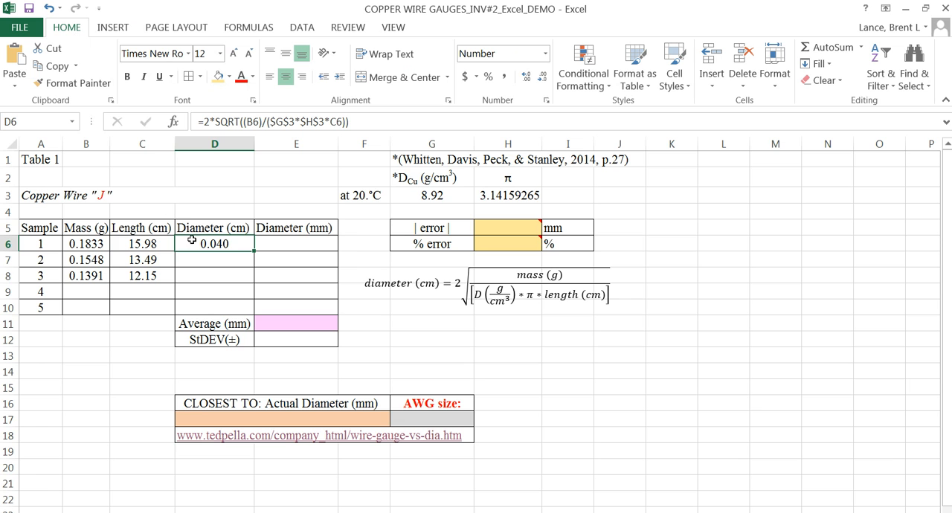
pyautogui.click(525, 78)
pyautogui.moveTo(252, 252); pyautogui.dragTo(253, 283)
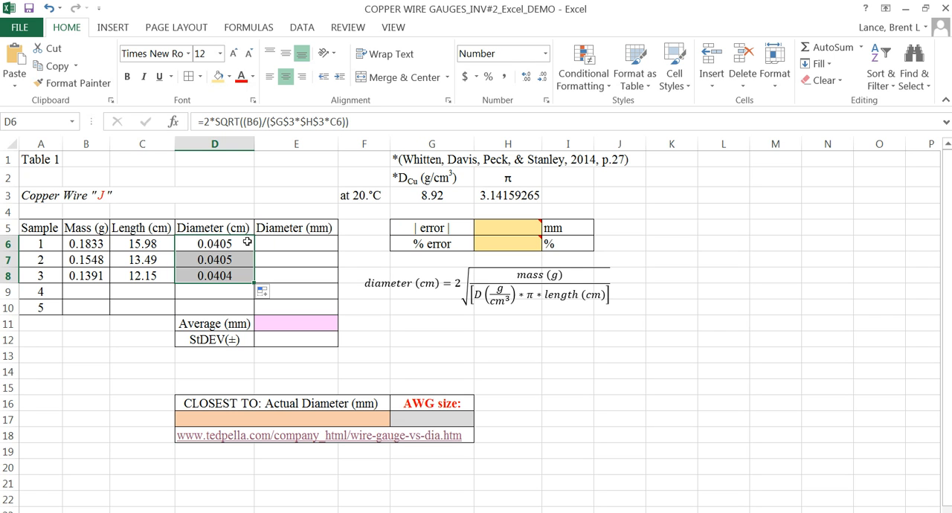
# Step: Convert the sample 1 diameter to millimetres by entering =D6*10 in E6, and reselect that cell
pyautogui.click(283, 245)
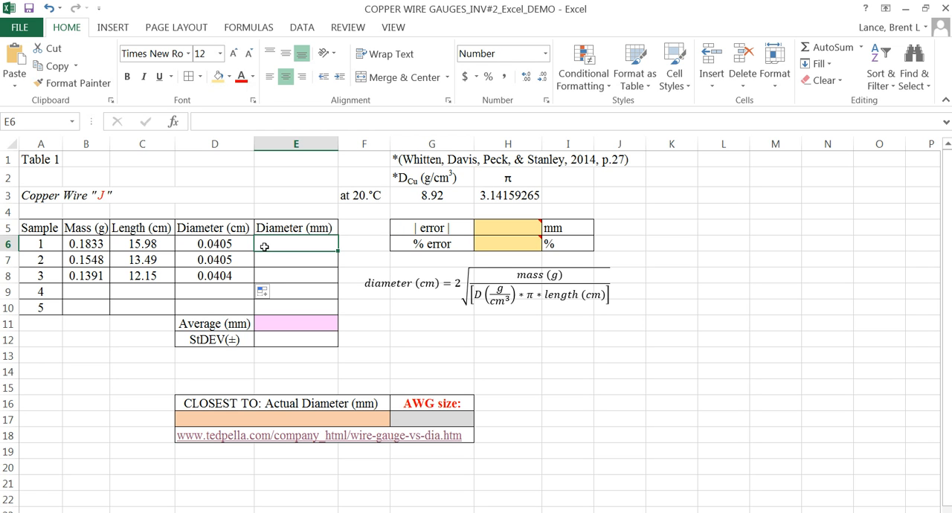
pyautogui.write('=')
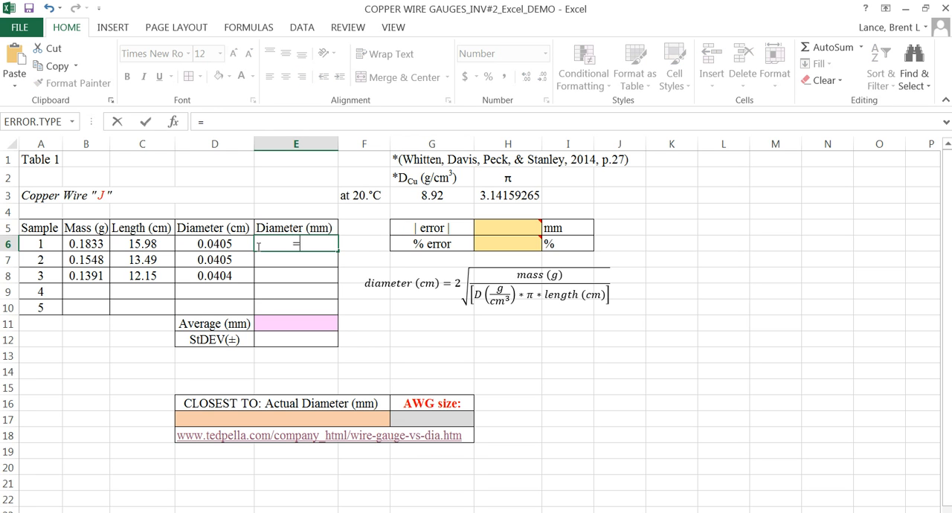
pyautogui.click(194, 245)
pyautogui.write('*10')
pyautogui.press('Return')
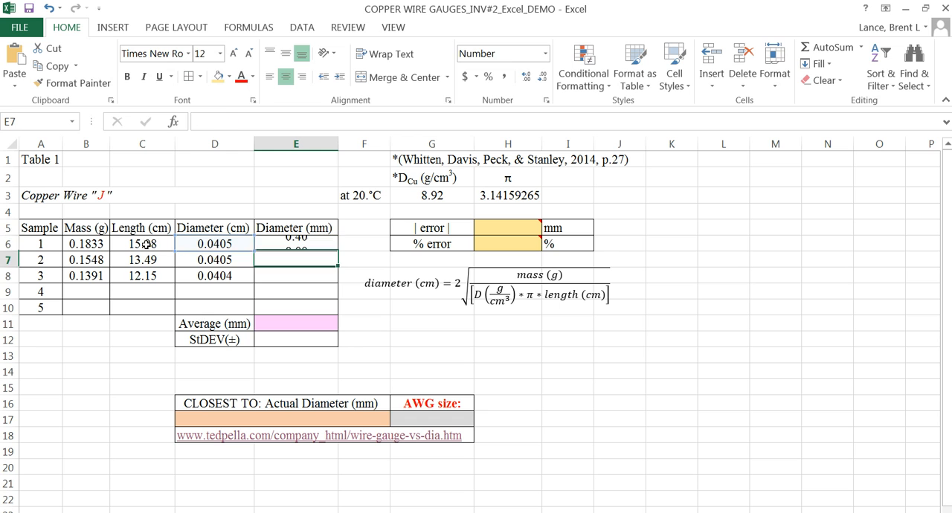
pyautogui.click(279, 244)
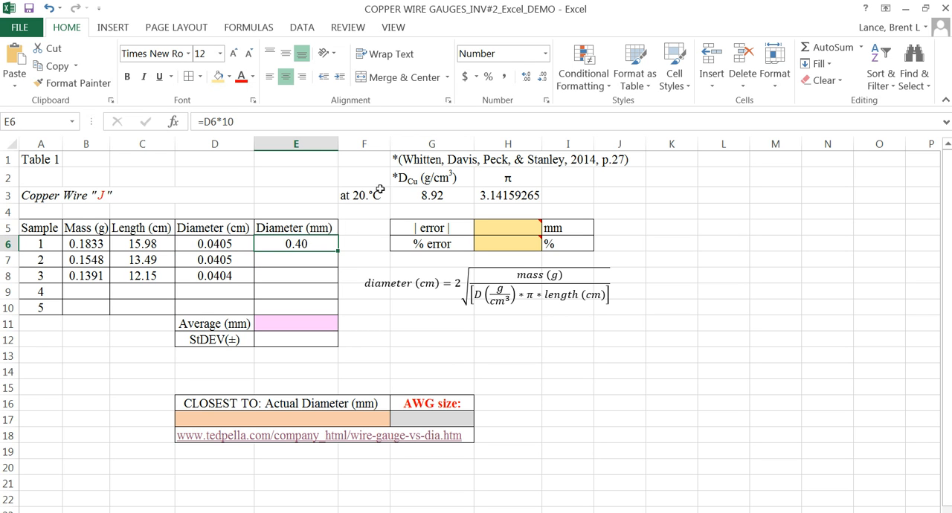
# Step: Show the E6 diameter with three decimal places and fill its formula down through E8, checking the copied formulas
pyautogui.click(527, 86)
pyautogui.moveTo(337, 252); pyautogui.dragTo(333, 276)
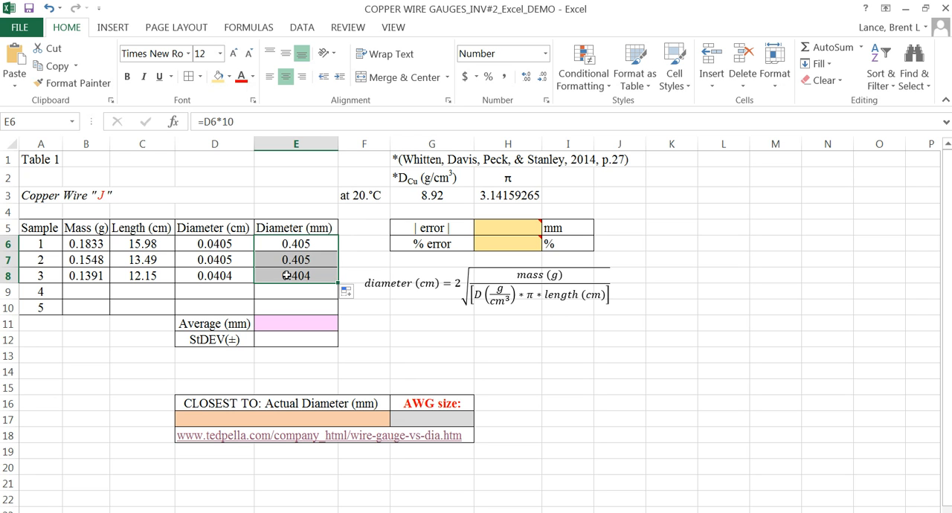
pyautogui.click(207, 260)
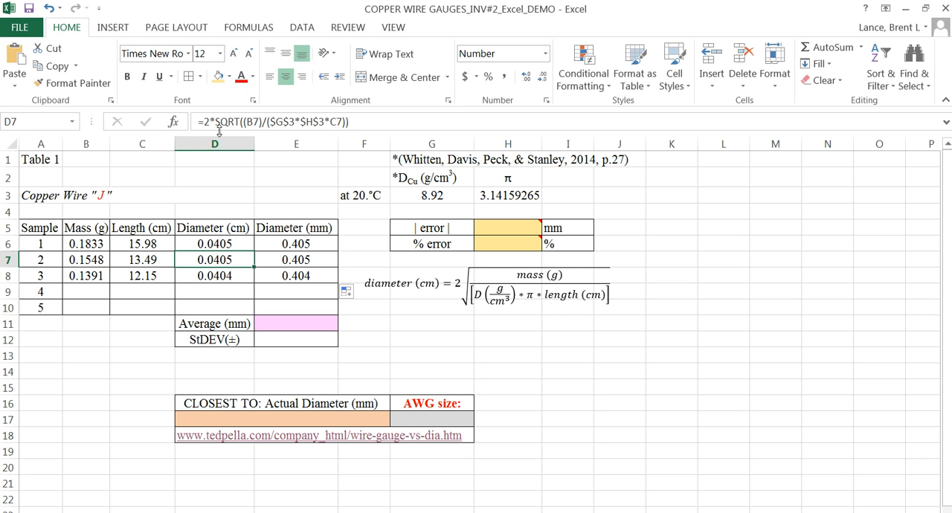
pyautogui.click(219, 276)
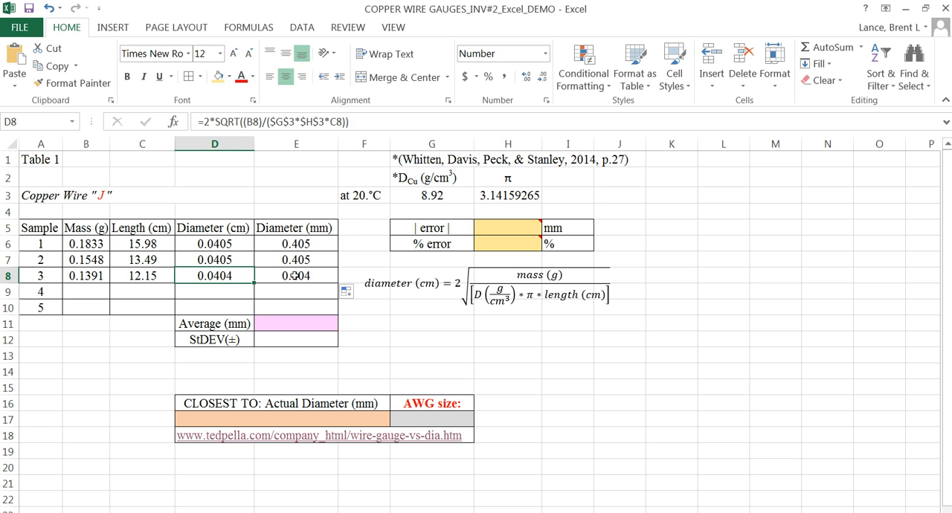
pyautogui.click(299, 276)
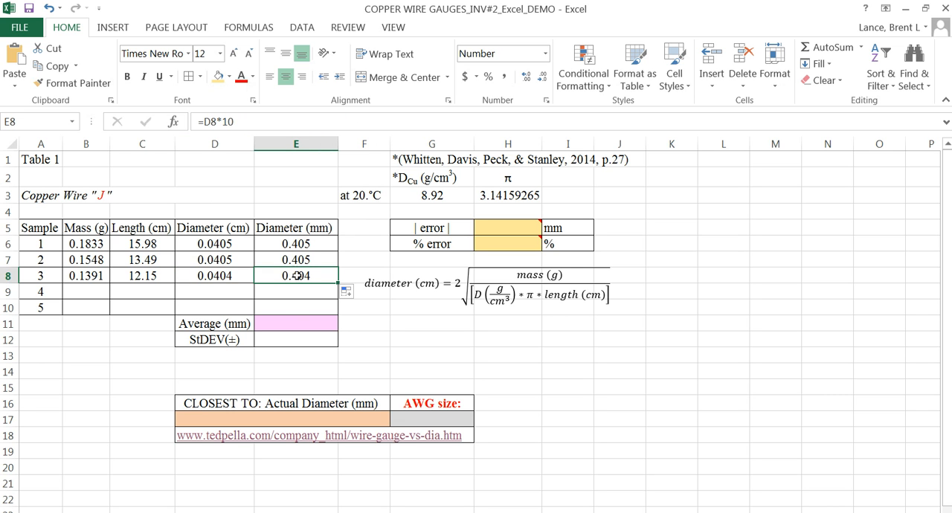
# Step: Calculate the average diameter in E11 with =AVERAGE(E6:E8) and show it with three decimal places
pyautogui.click(230, 325)
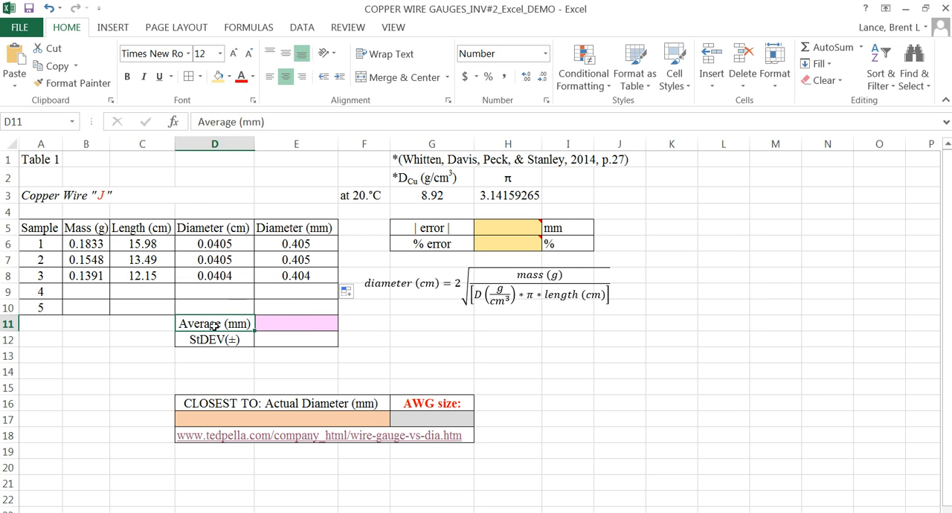
pyautogui.click(281, 325)
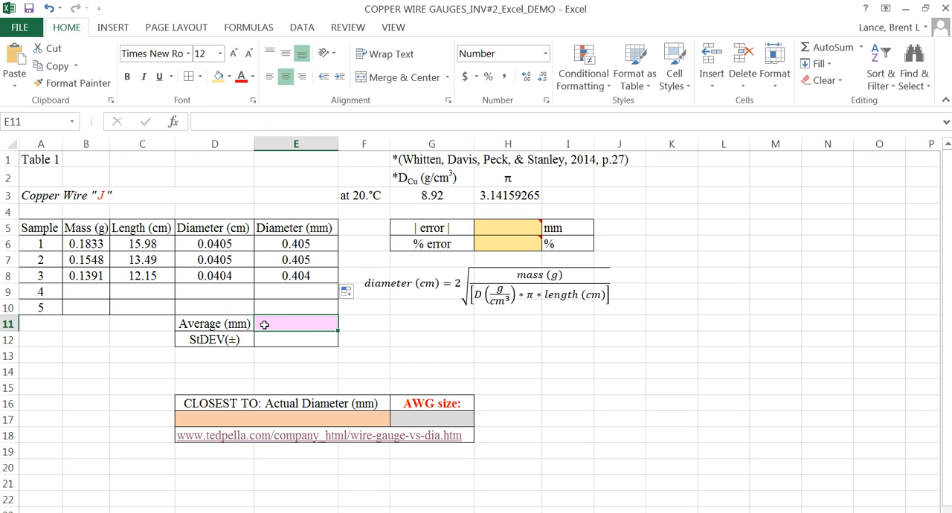
pyautogui.write('=avera')
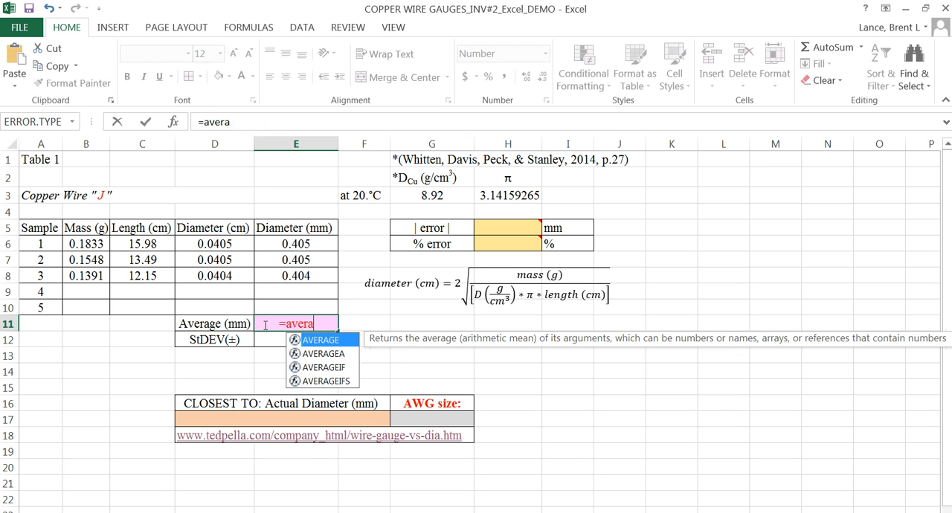
pyautogui.write('ge(')
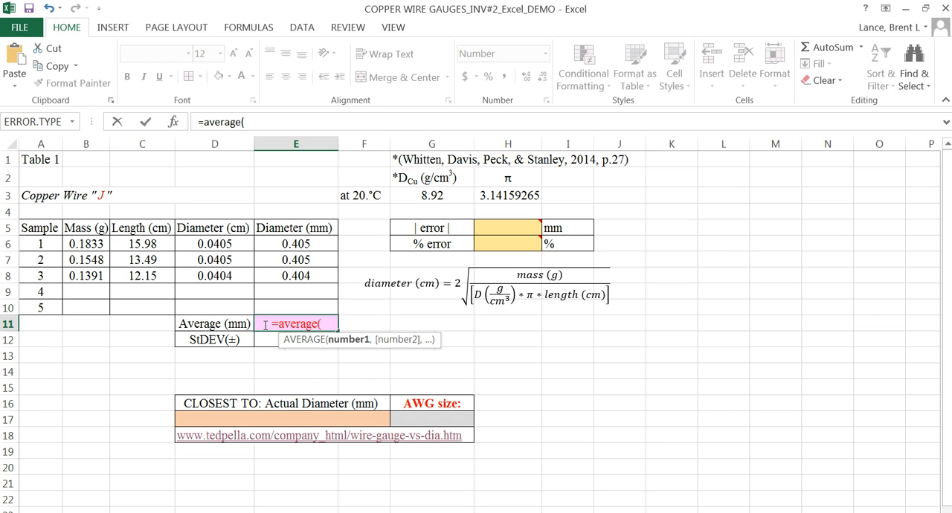
pyautogui.moveTo(283, 245); pyautogui.dragTo(267, 277)
pyautogui.press('Return')
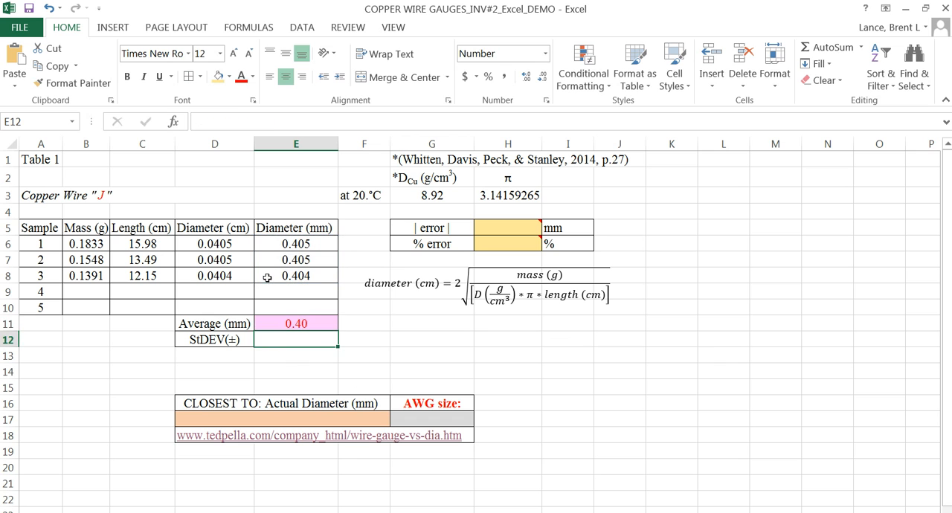
pyautogui.click(285, 318)
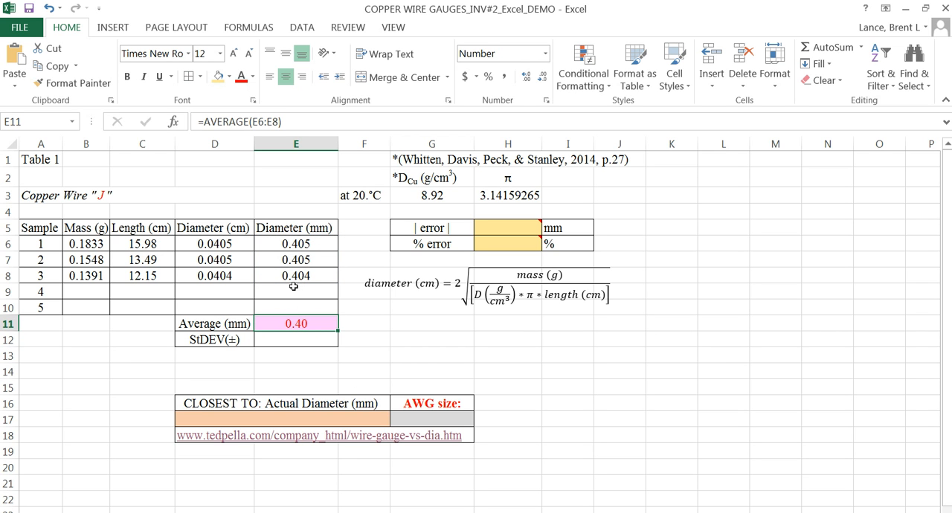
pyautogui.click(526, 78)
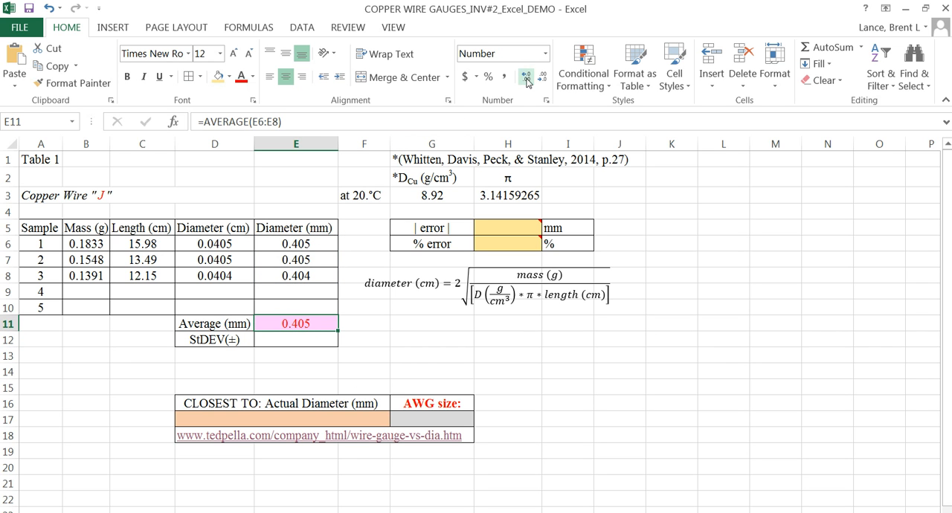
# Step: Calculate the standard deviation in E12 with =STDEV(E6:E8) and show it with four decimal places
pyautogui.click(296, 337)
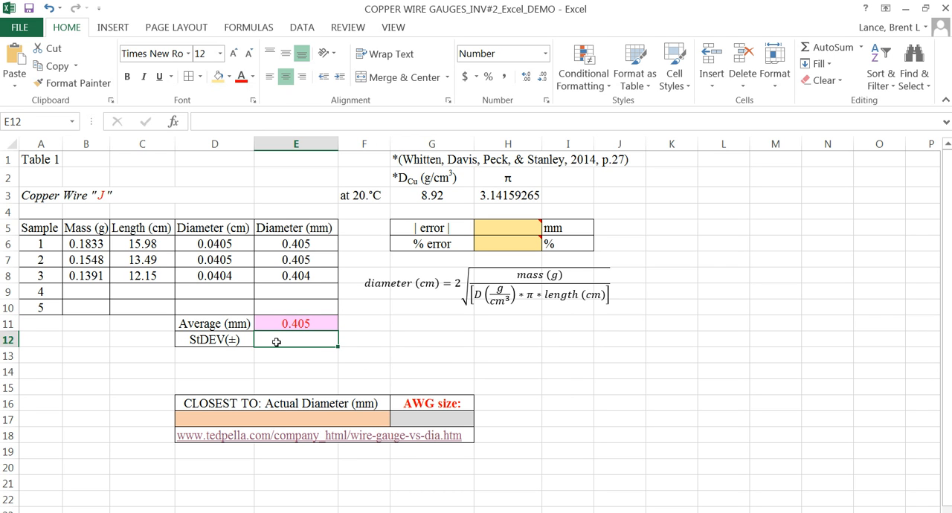
pyautogui.write('=')
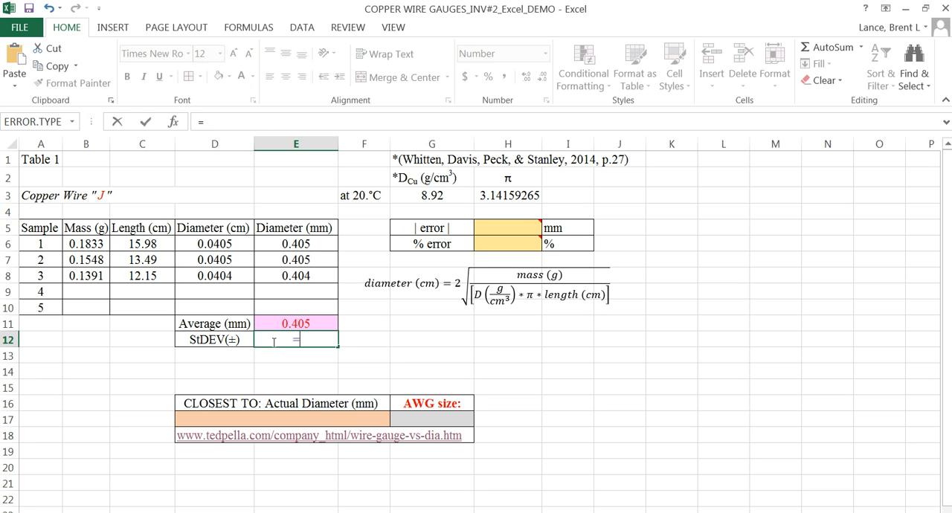
pyautogui.write('stdev(')
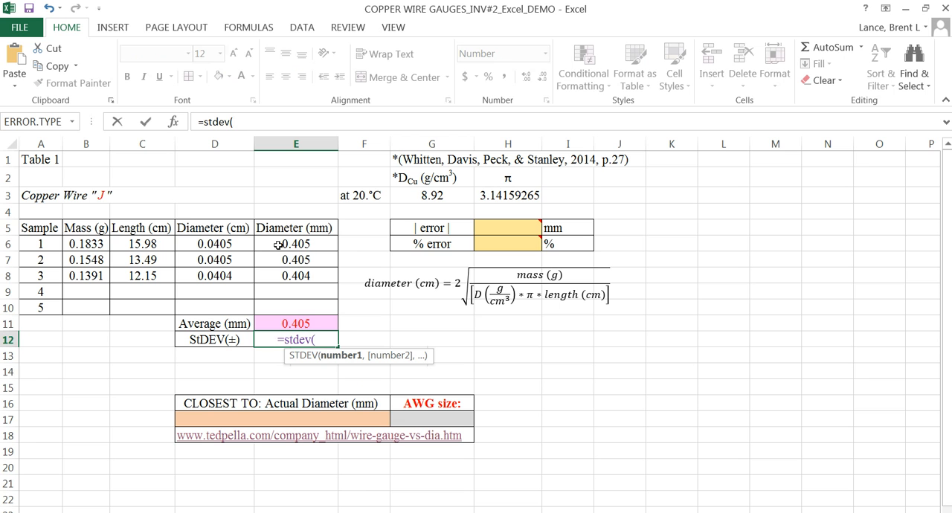
pyautogui.moveTo(278, 245); pyautogui.dragTo(274, 274)
pyautogui.press('Return')
pyautogui.click(301, 343)
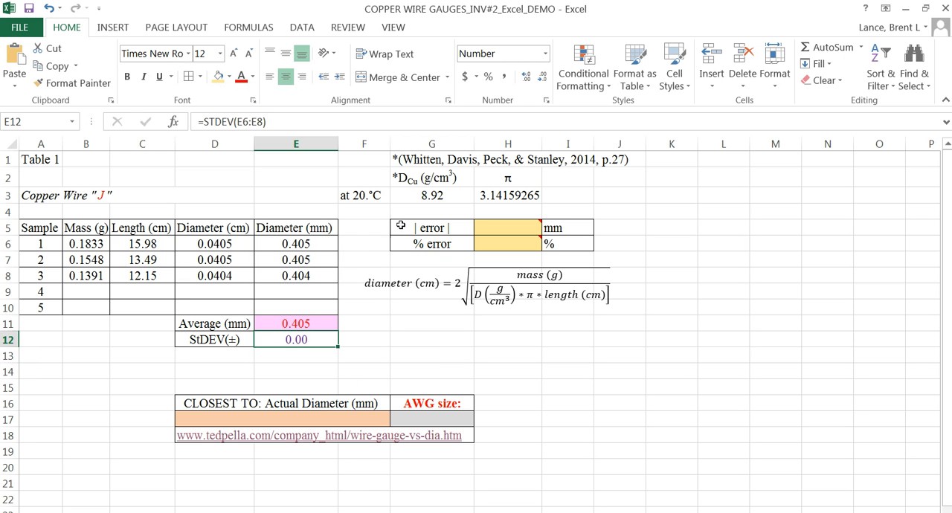
pyautogui.click(527, 77)
pyautogui.click(525, 77)
# Step: Begin a written result in the empty cell G12 with the average value 0.405
pyautogui.click(319, 368)
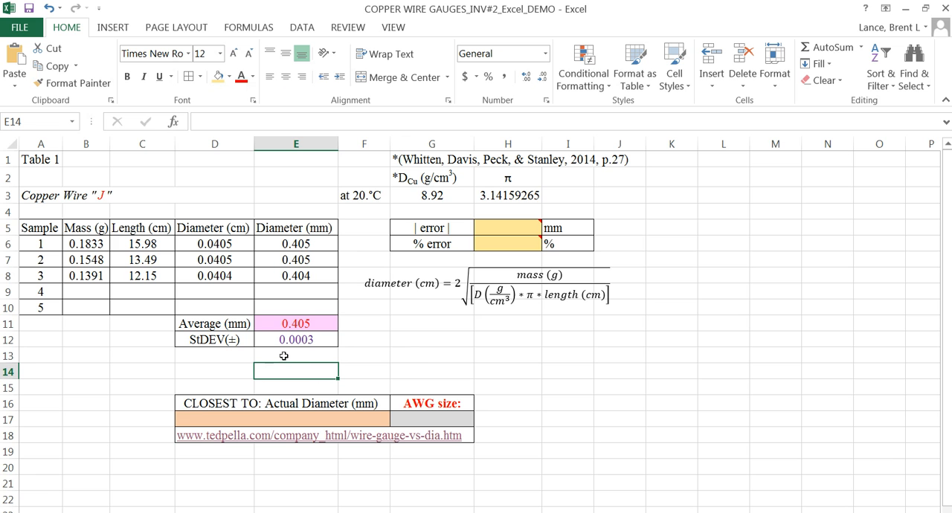
pyautogui.click(406, 339)
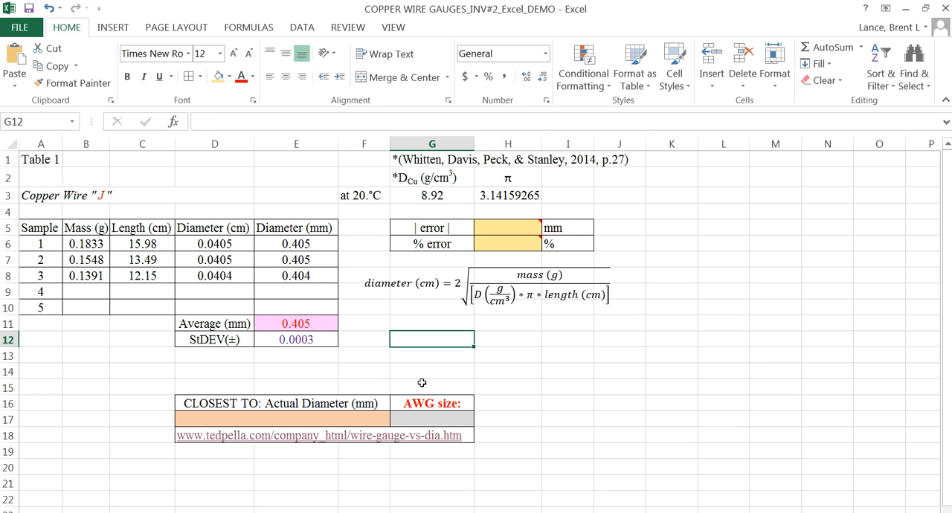
pyautogui.write('0.405')
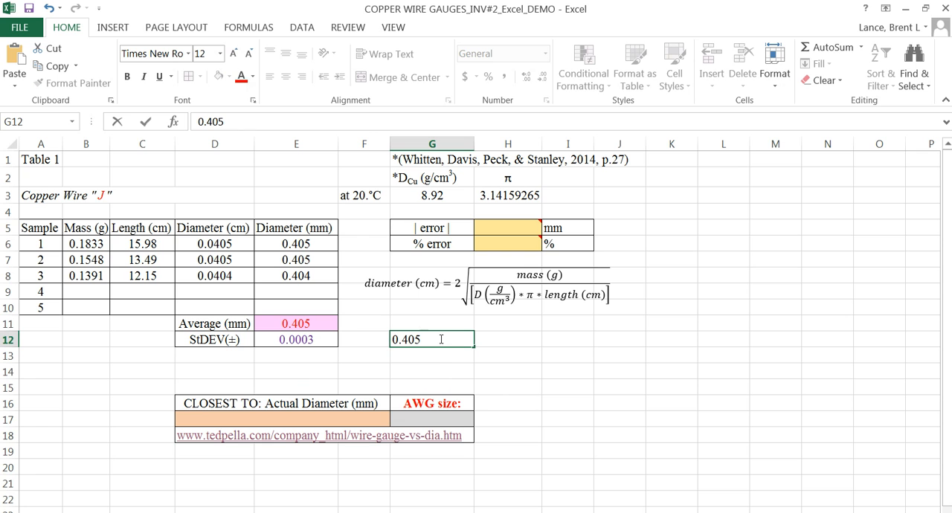
# Step: Insert a plus-minus sign (±) after 0.405 in G12, looking through the Mathematical Operators and the recently used symbols
pyautogui.click(111, 28)
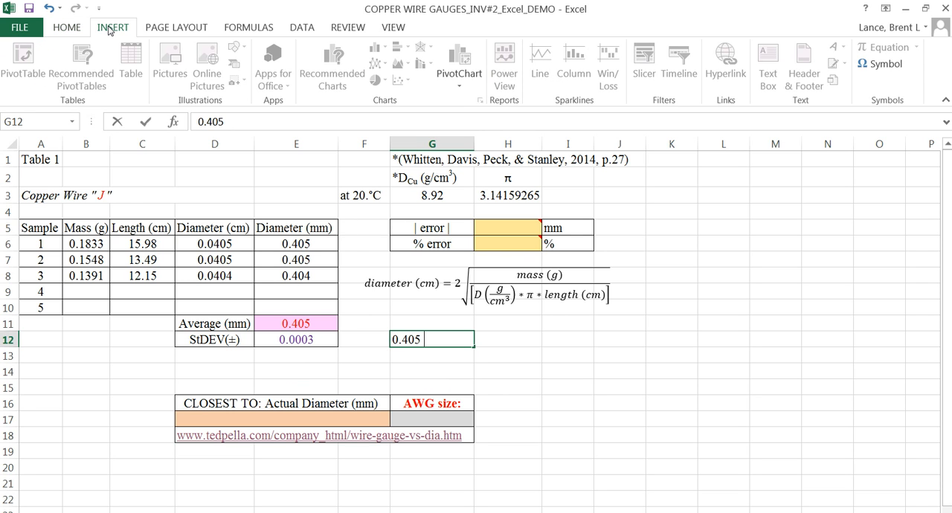
pyautogui.click(880, 65)
pyautogui.click(819, 113)
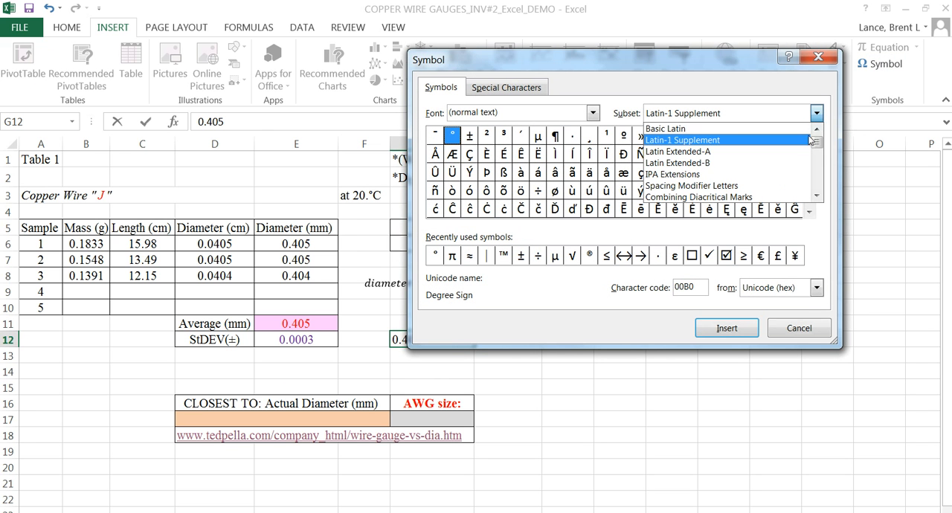
pyautogui.moveTo(816, 141); pyautogui.dragTo(821, 168)
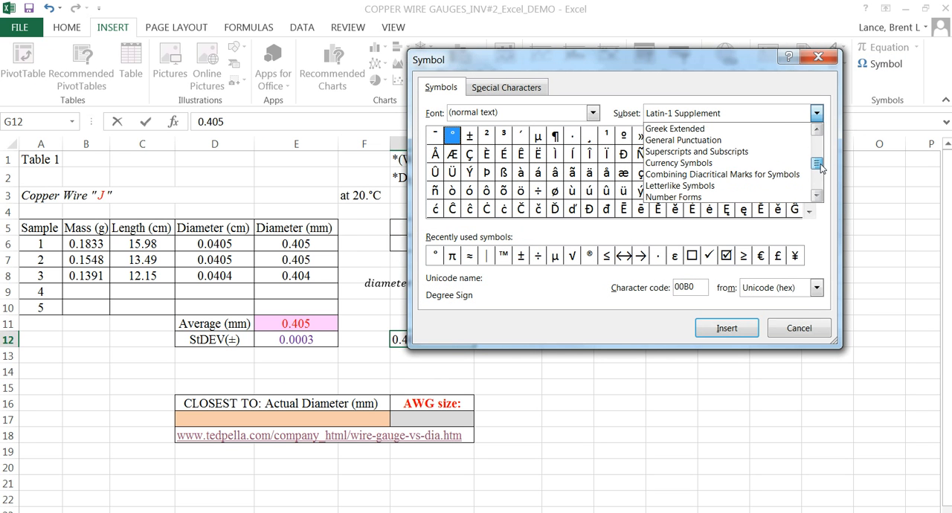
pyautogui.scroll(-2, 736, 175)
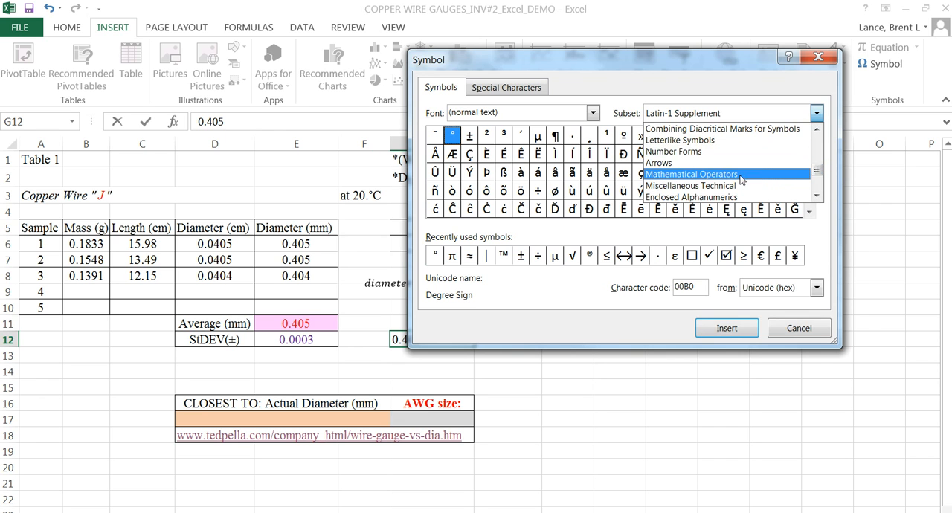
pyautogui.click(741, 175)
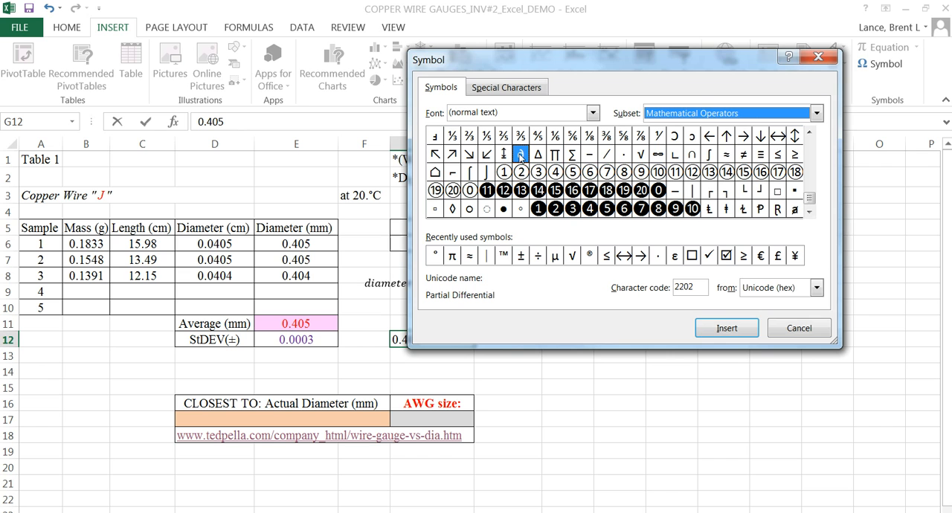
pyautogui.click(810, 212)
pyautogui.click(810, 212)
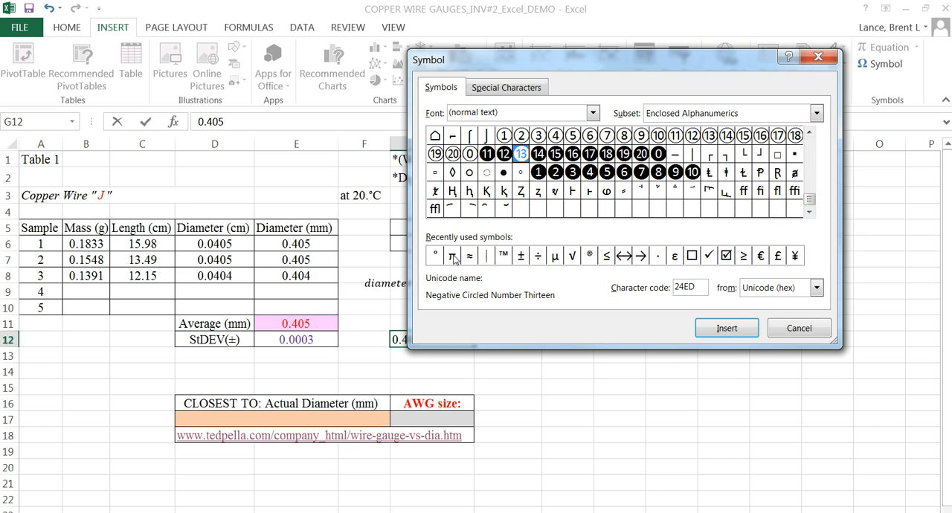
pyautogui.doubleClick(522, 261)
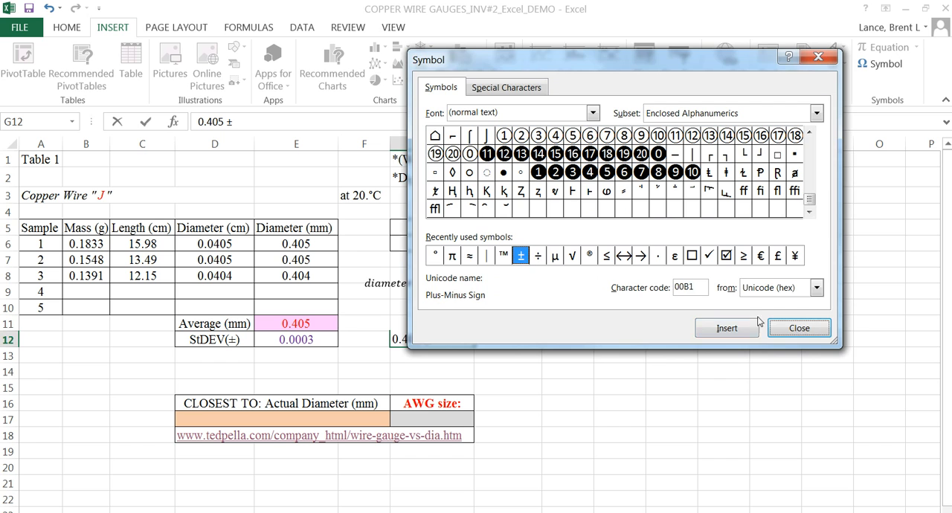
pyautogui.click(799, 328)
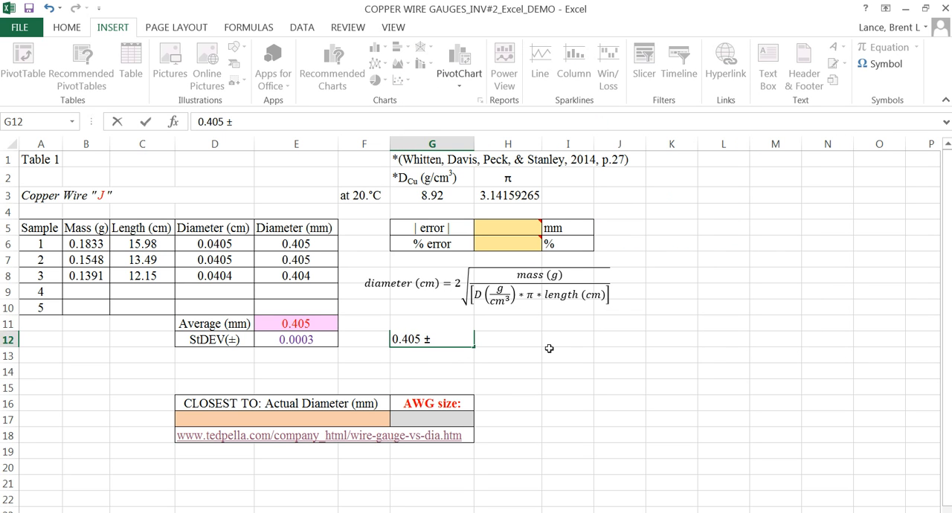
# Step: Complete the G12 entry with 0.0003 mm, format its final digit 3 as subscript and commit the cell
pyautogui.write('0.0003')
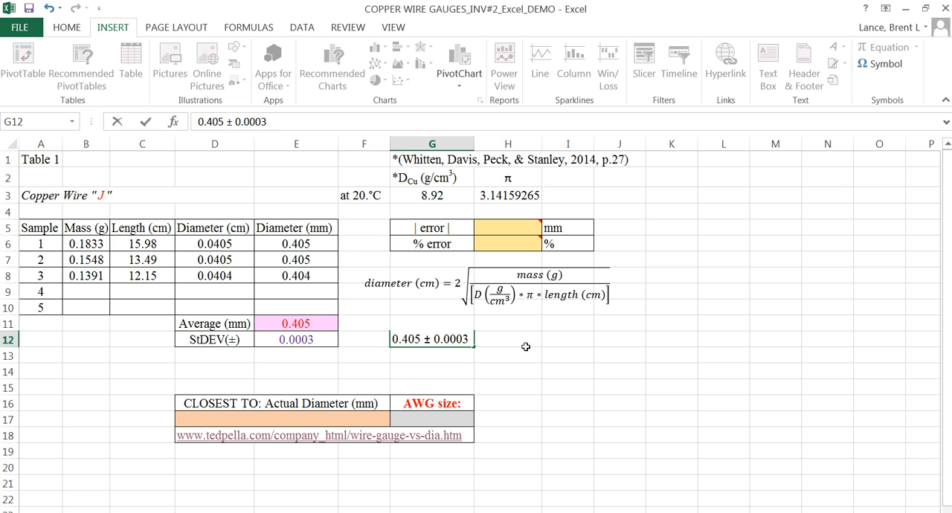
pyautogui.write('mm')
pyautogui.moveTo(468, 339); pyautogui.dragTo(461, 339)
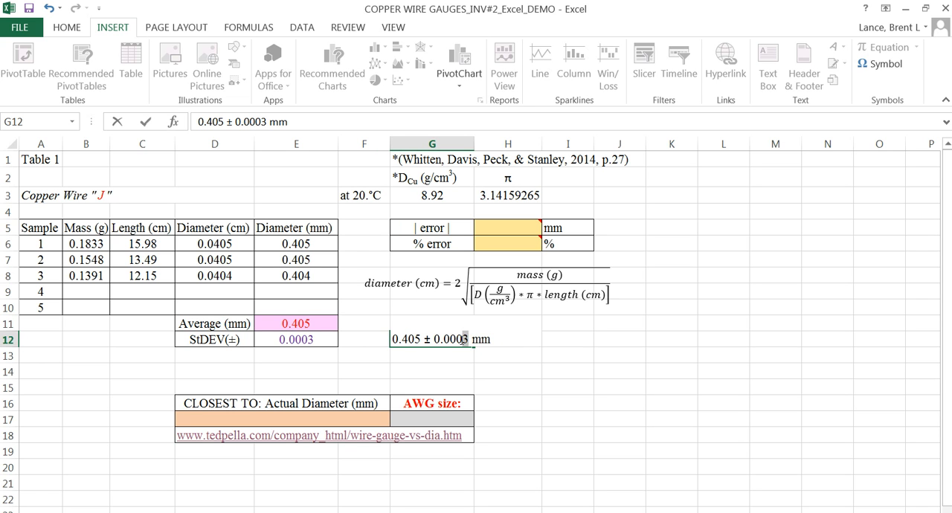
pyautogui.rightClick(466, 340)
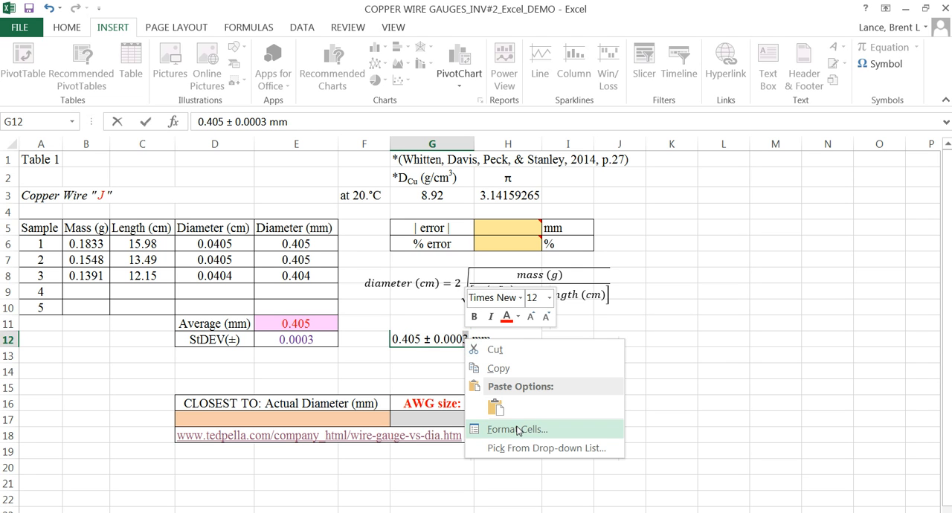
pyautogui.click(519, 430)
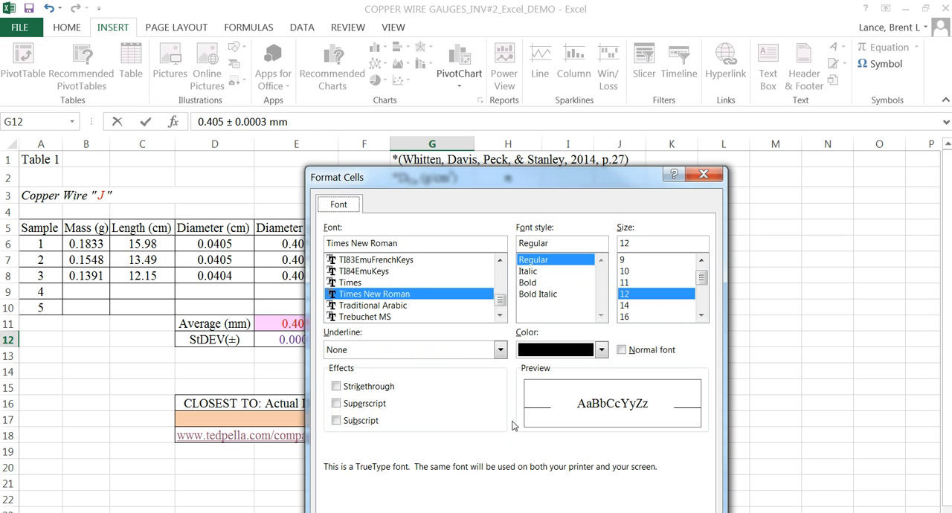
pyautogui.click(361, 421)
pyautogui.press('Return')
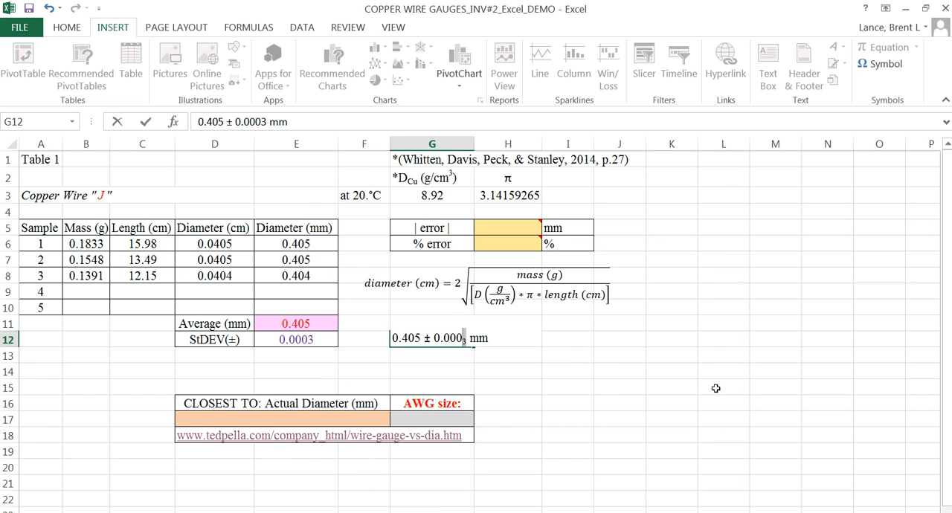
pyautogui.click(671, 323)
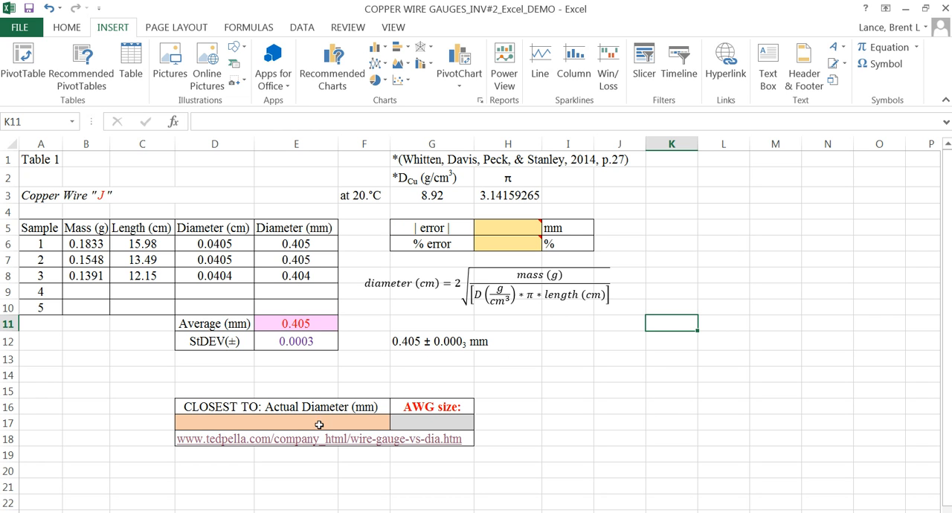
# Step: Open the linked Ted Pella wire gauge versus diameter chart in the web browser
pyautogui.click(237, 444)
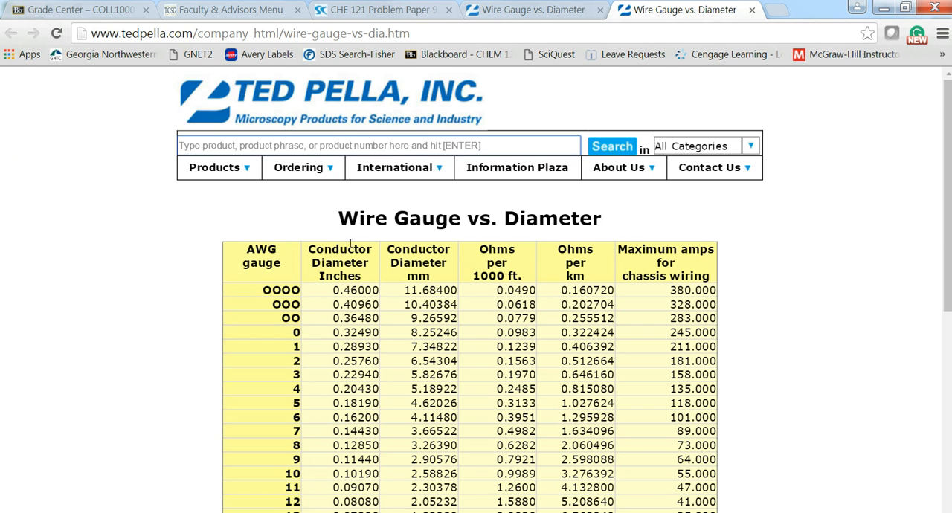
# Step: Find the conductor diameter in mm closest to the 0.405 average in the wire gauge chart and select that value
pyautogui.scroll(-6, 357, 242)
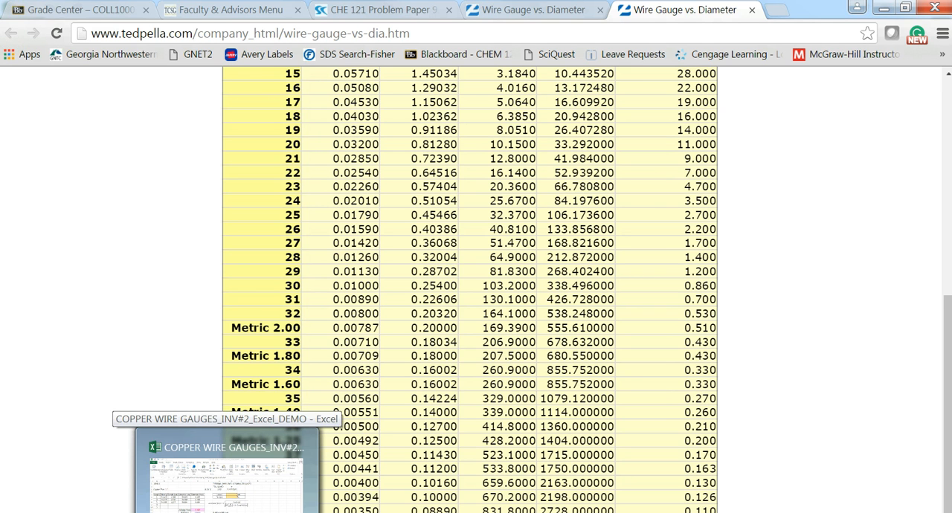
pyautogui.scroll(1, 424, 201)
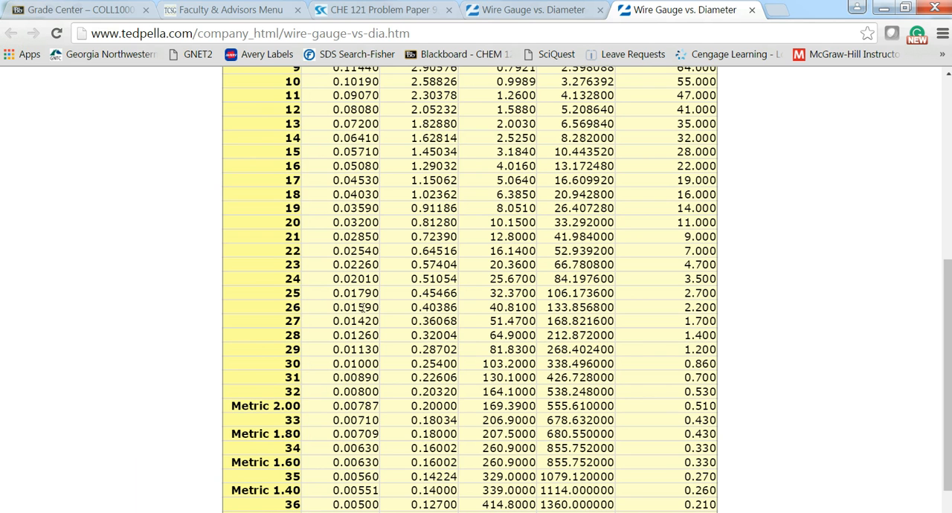
pyautogui.scroll(4, 416, 306)
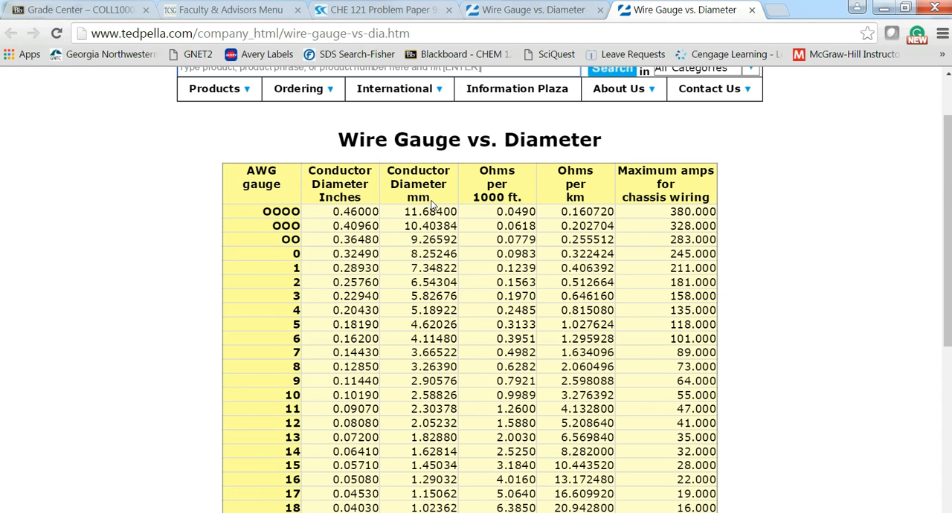
pyautogui.scroll(-4, 429, 199)
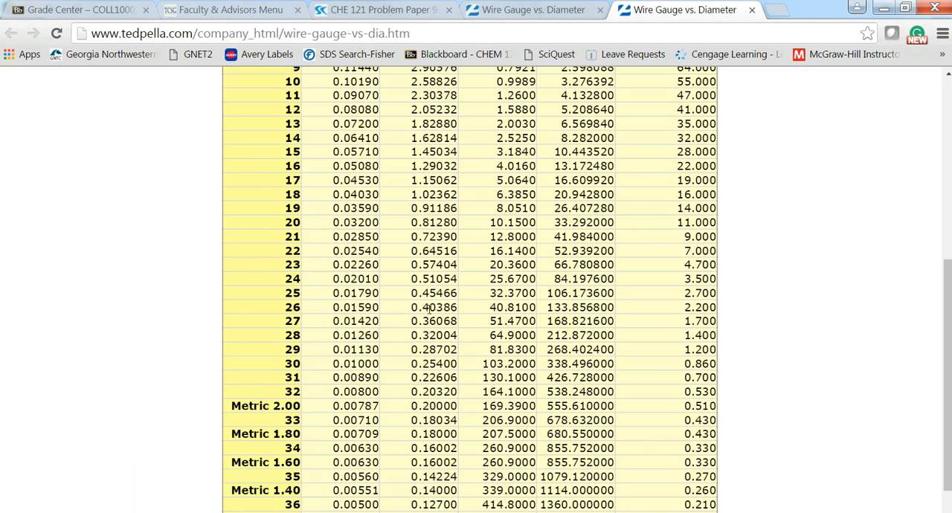
pyautogui.moveTo(458, 307); pyautogui.dragTo(411, 308)
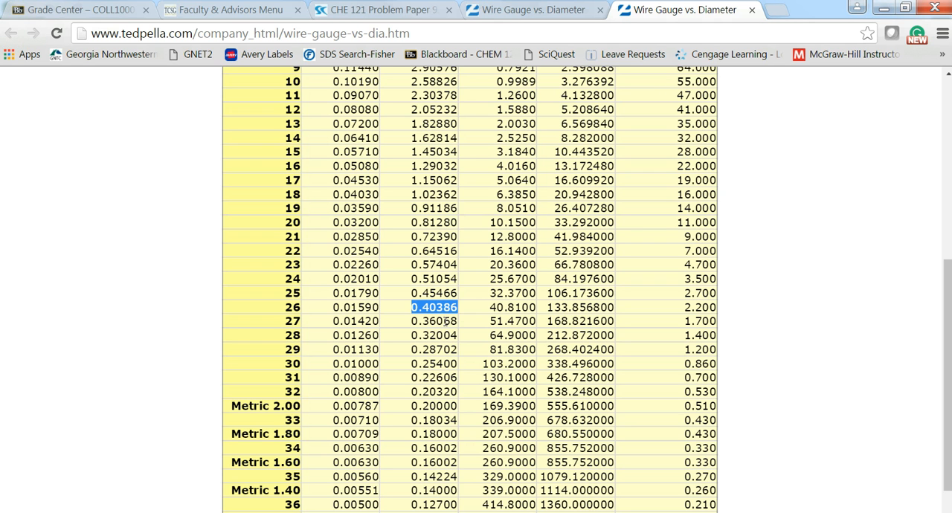
pyautogui.scroll(5, 288, 307)
pyautogui.scroll(-5, 294, 276)
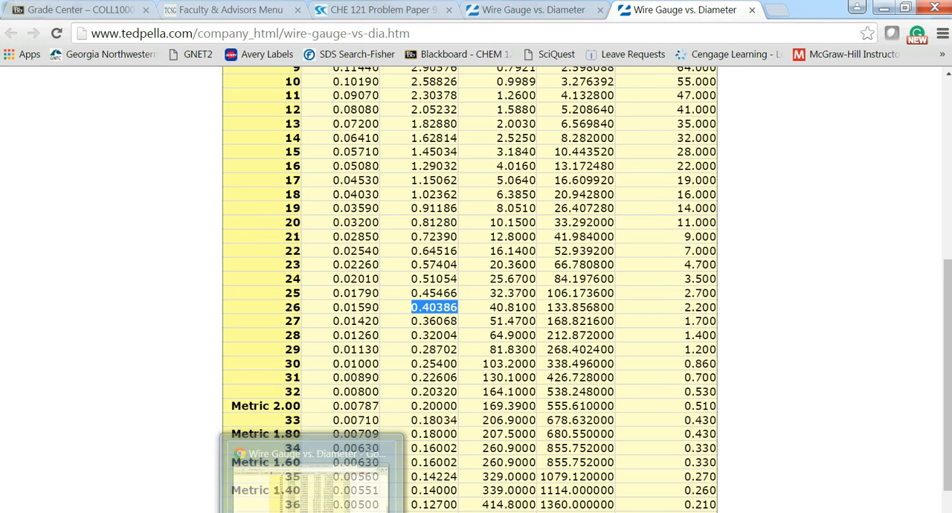
# Step: Switch back to the Excel workbook and enter 0.40386 as the closest actual diameter in D17 and 26 as the AWG size in G17
pyautogui.click(223, 447)
pyautogui.click(340, 424)
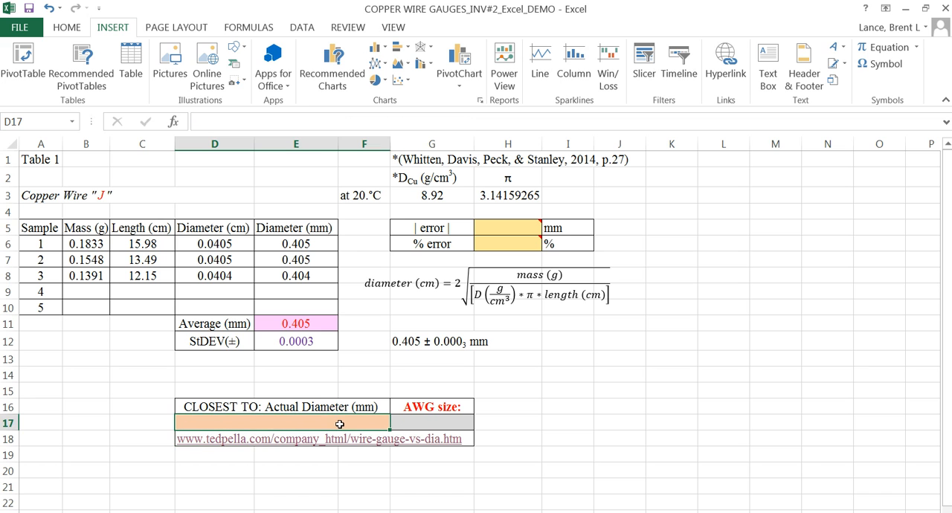
pyautogui.hotkey('ctrl', 'v')
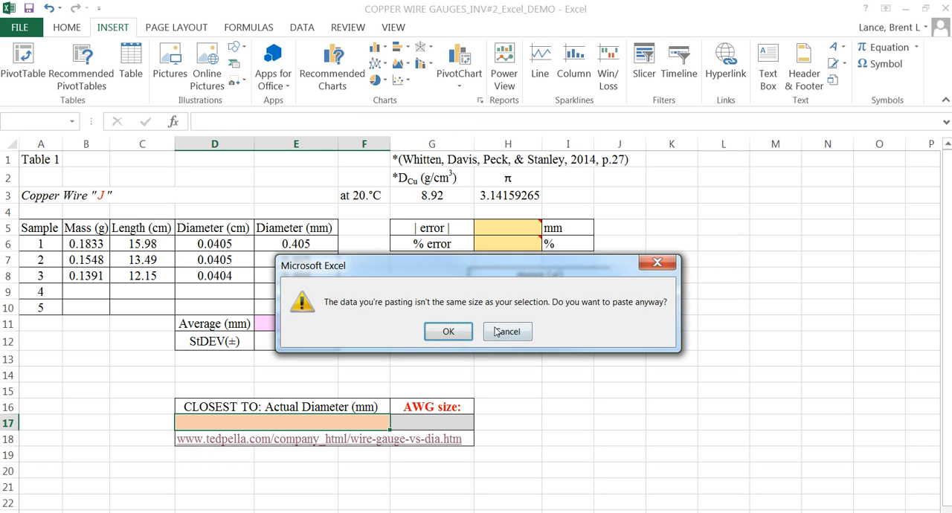
pyautogui.click(508, 332)
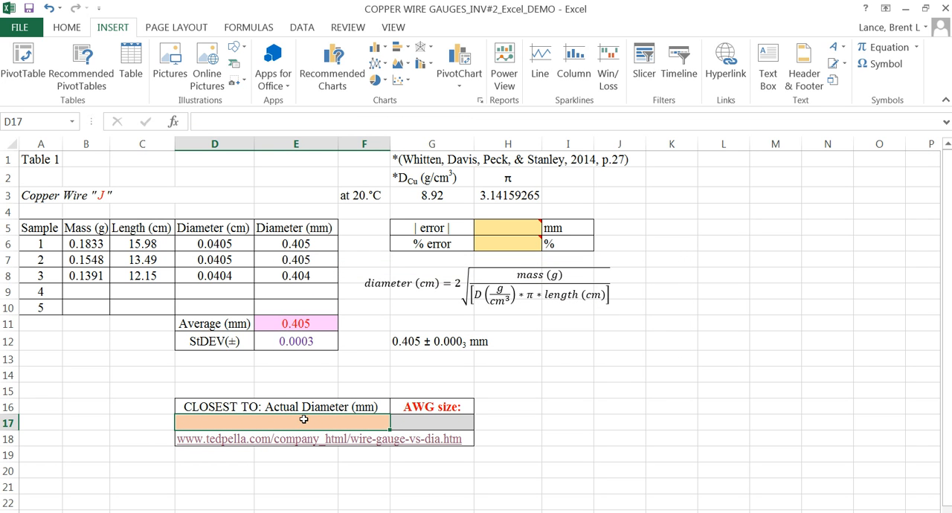
pyautogui.write('.0')
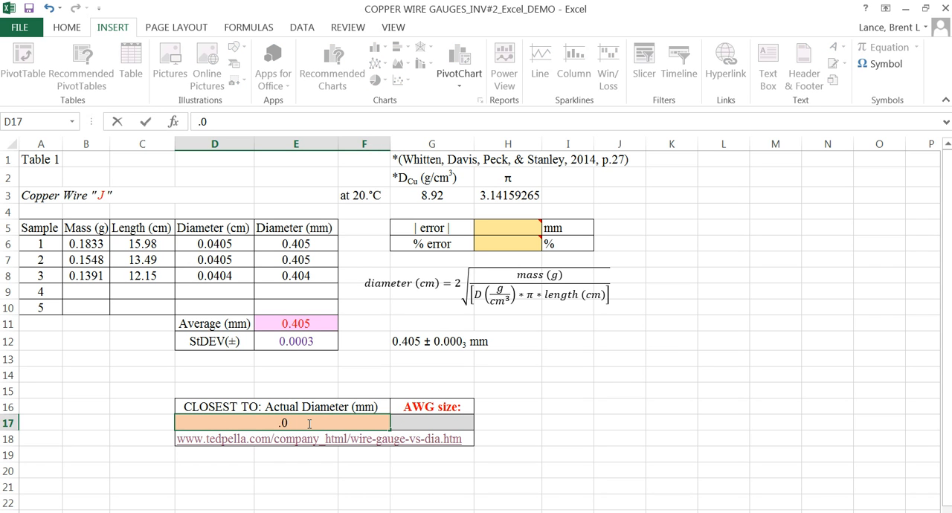
pyautogui.press('BackSpace')
pyautogui.write('40386')
pyautogui.click(419, 422)
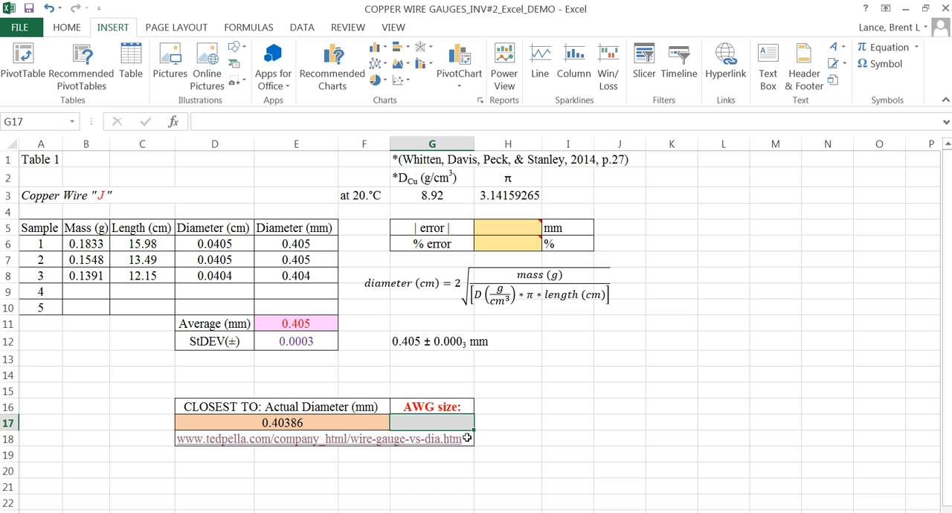
pyautogui.write('26')
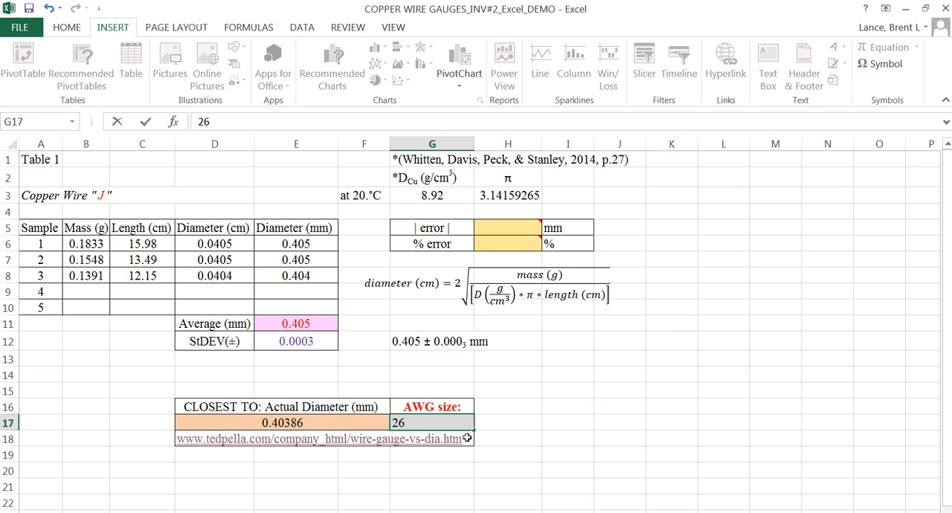
# Step: Add the source citation (Ted Pella, Inc., 2016) in H17, checking the copyright year at the end of the web page
pyautogui.click(538, 422)
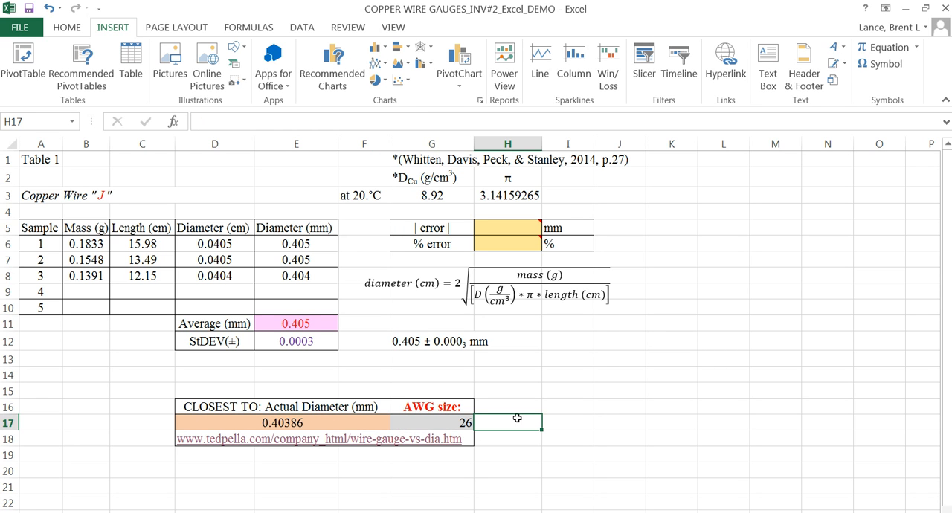
pyautogui.write('(Ted Pella')
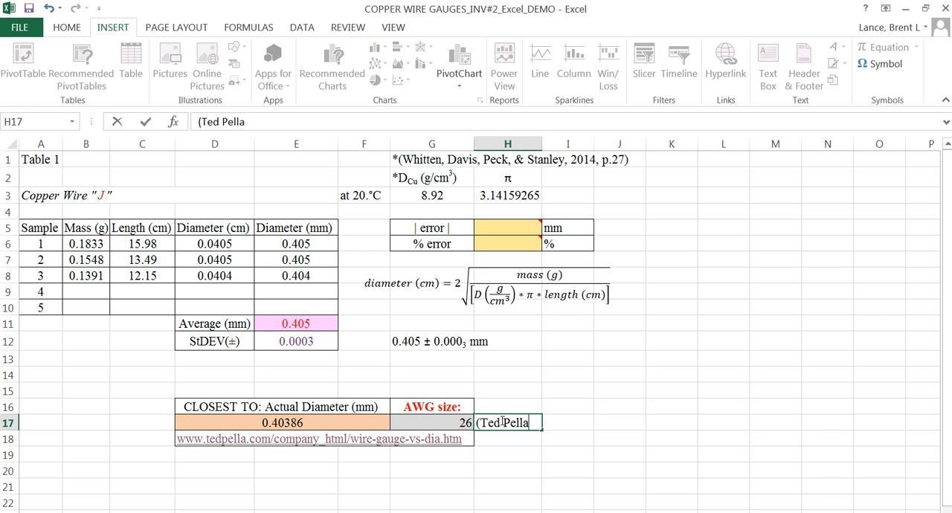
pyautogui.write(', Inc.,')
pyautogui.hotkey('alt', 'Tab')
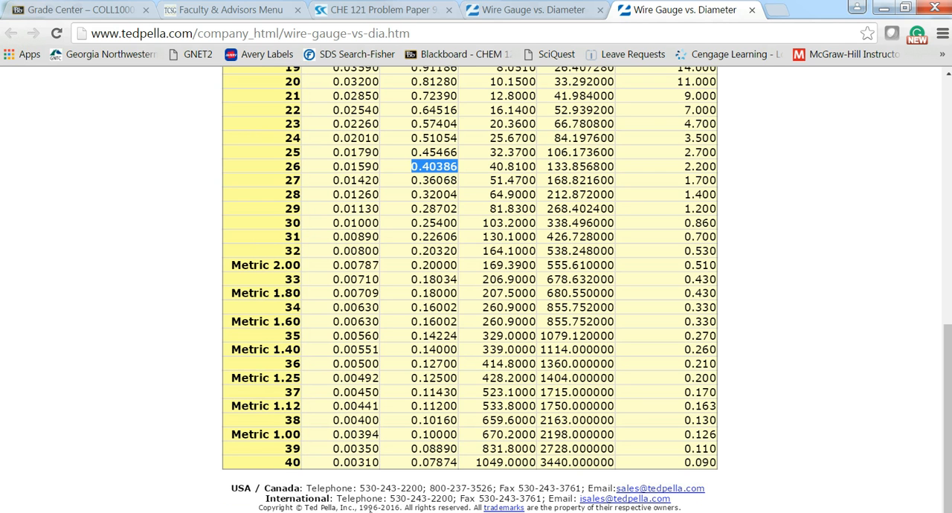
pyautogui.hotkey('alt', 'Tab')
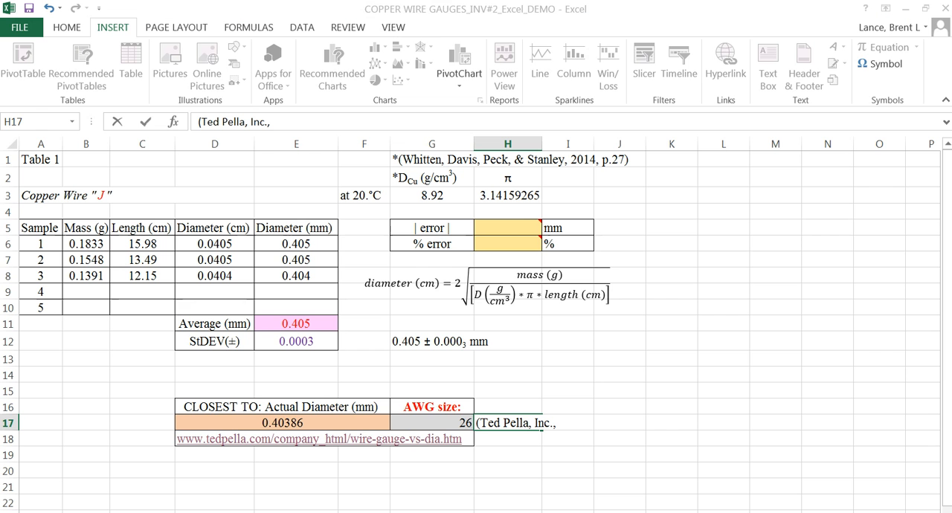
pyautogui.write('20')
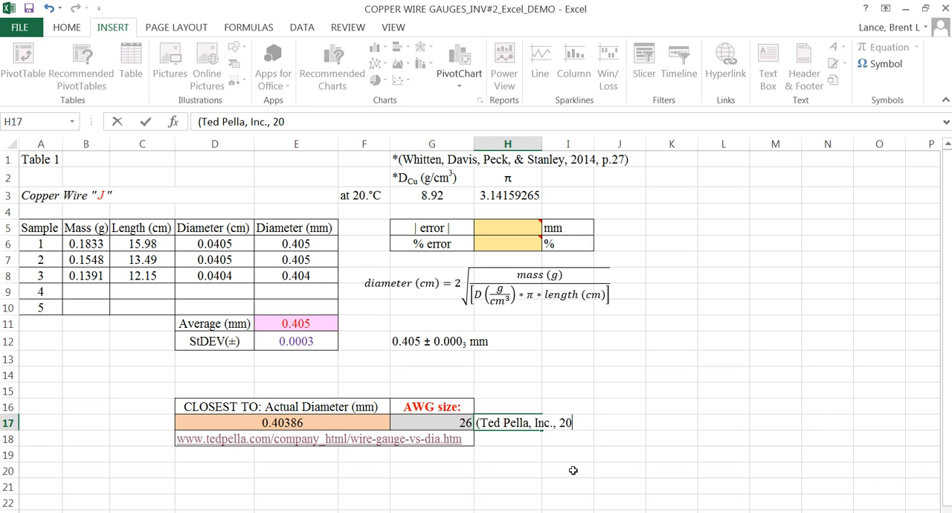
pyautogui.write('16)')
pyautogui.click(540, 474)
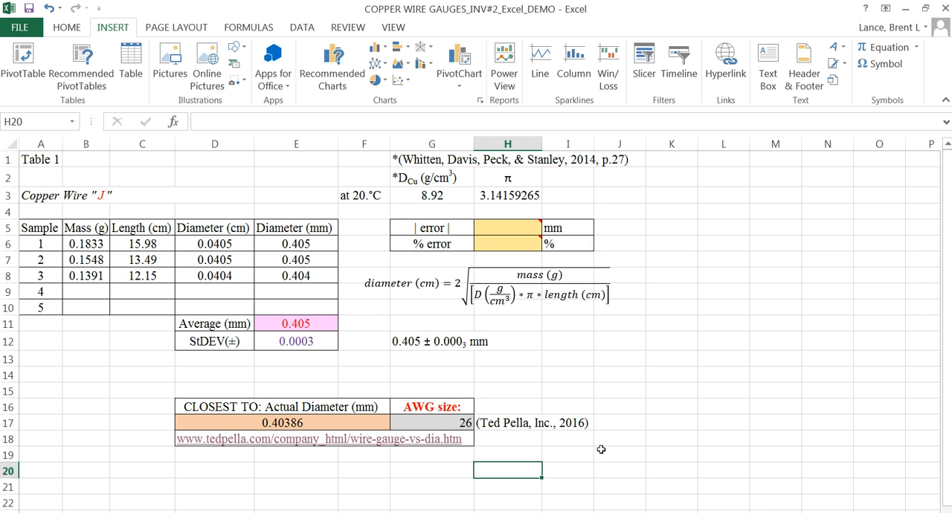
pyautogui.click(456, 423)
pyautogui.click(515, 422)
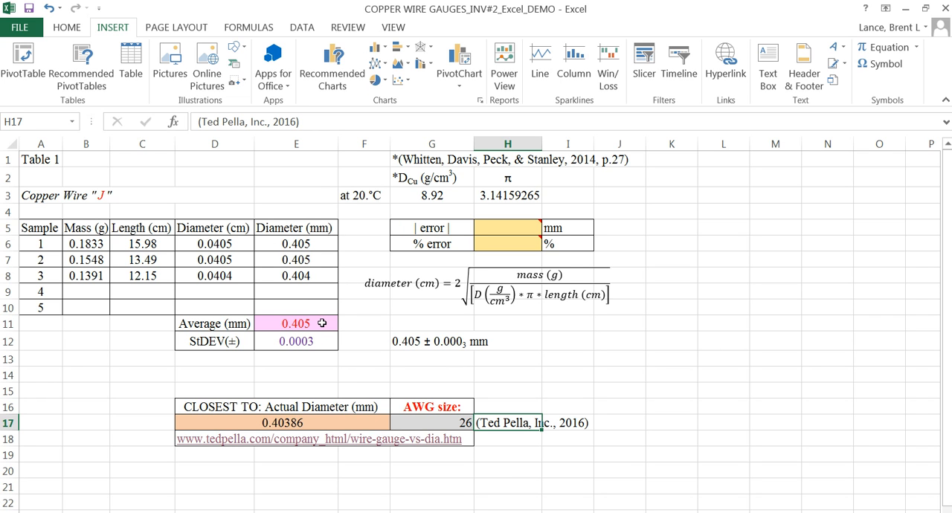
pyautogui.click(293, 423)
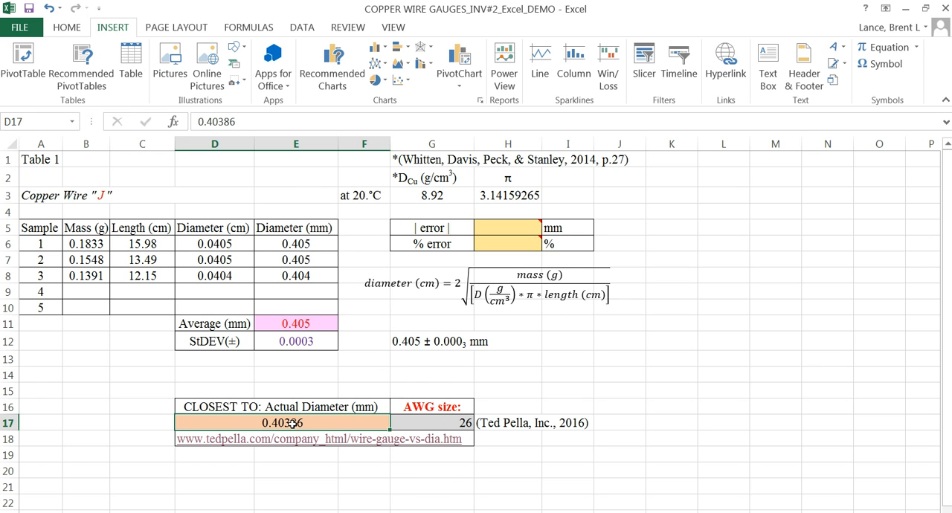
pyautogui.click(449, 424)
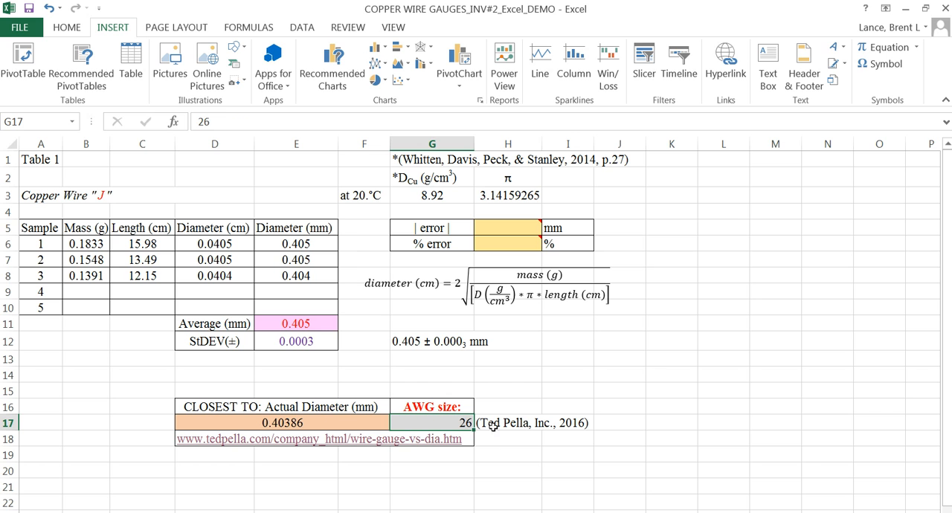
pyautogui.click(489, 434)
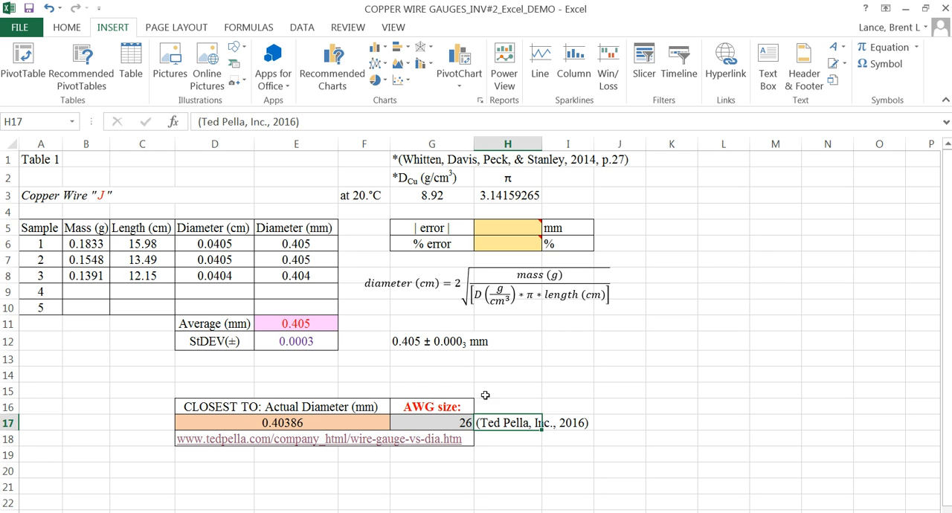
# Step: Calculate the absolute error in H5 with the formula =ABS(E11-D17), following the cell's comment
pyautogui.click(491, 228)
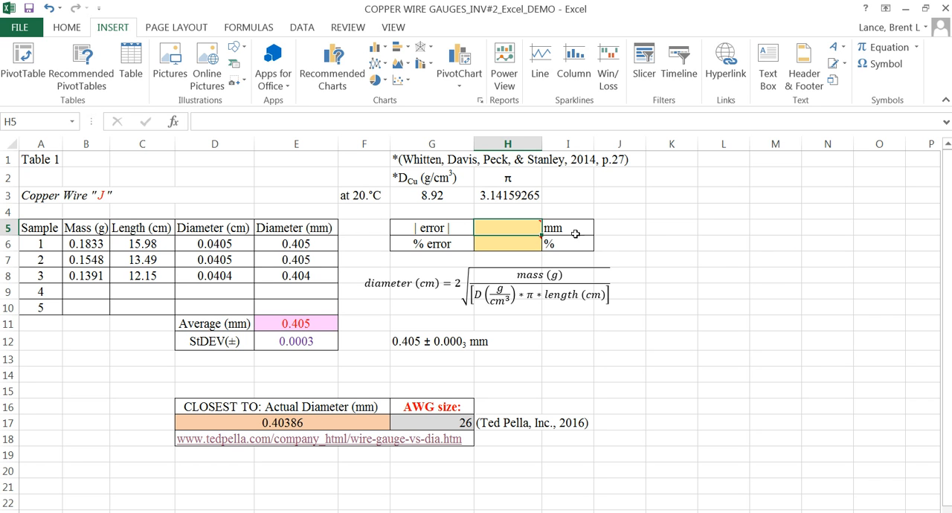
pyautogui.moveTo(540, 221)
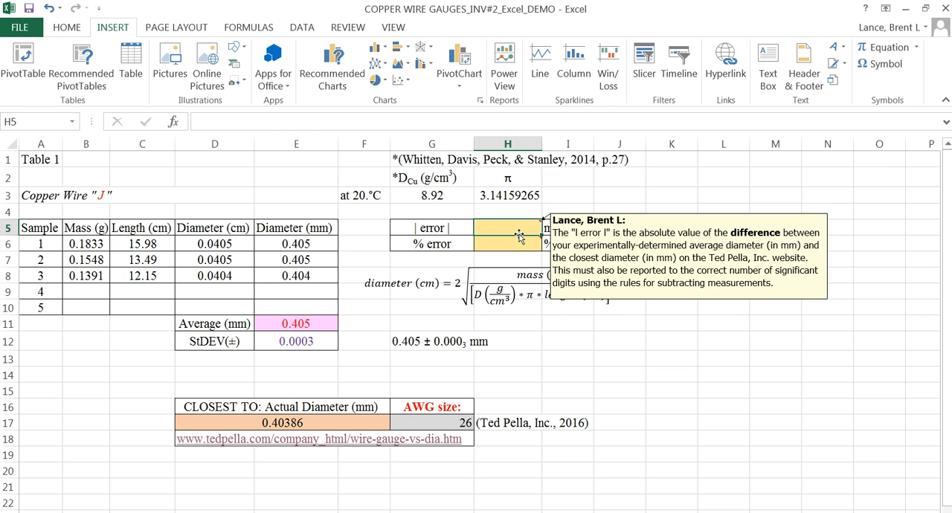
pyautogui.write('=')
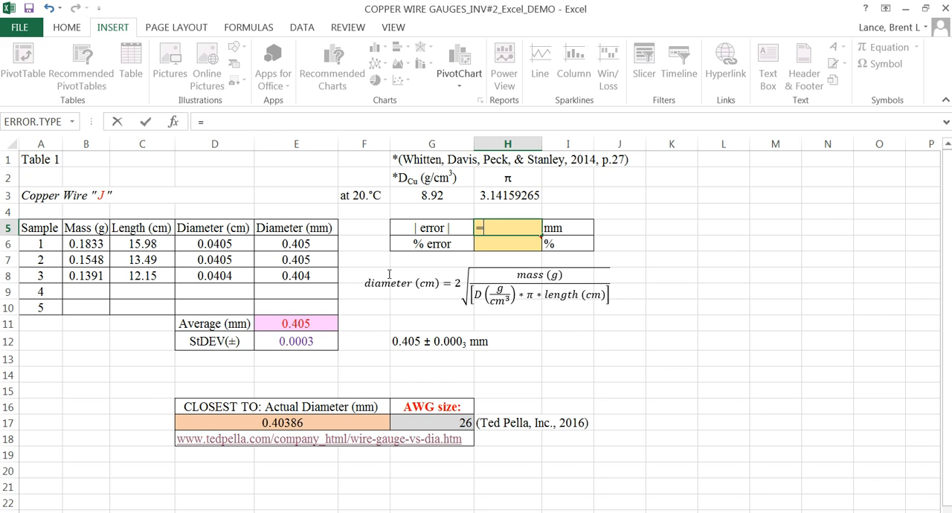
pyautogui.write('ab')
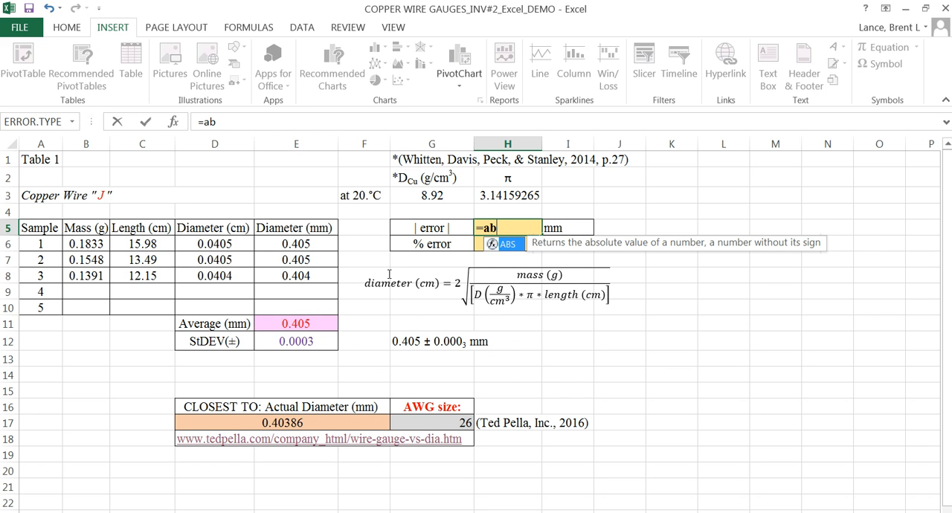
pyautogui.write('s(')
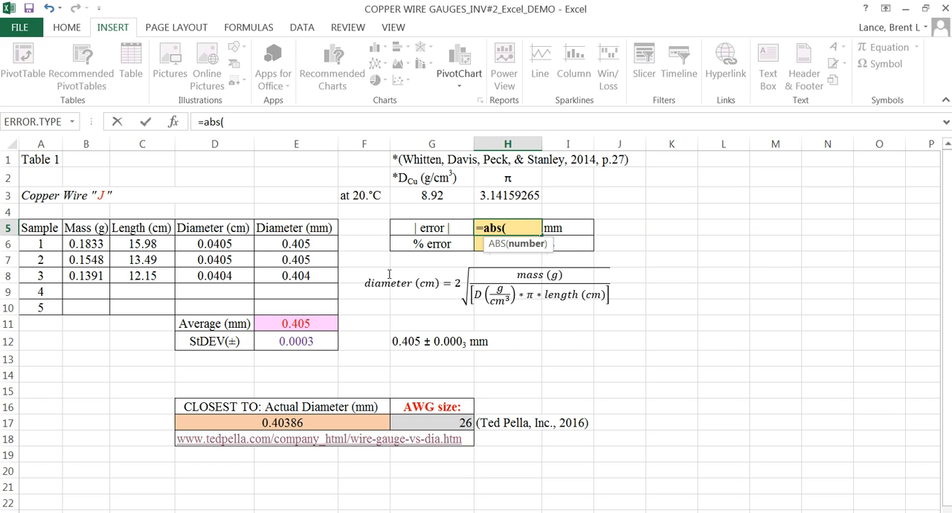
pyautogui.click(288, 323)
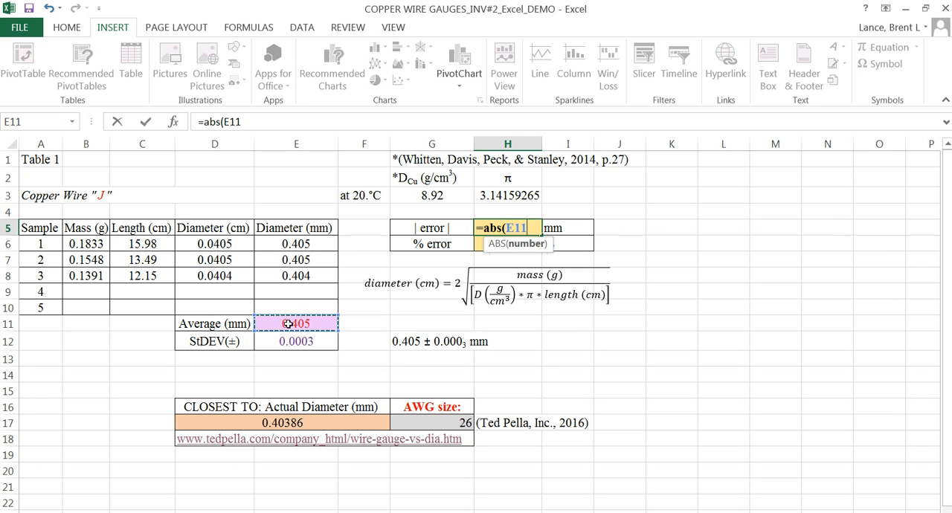
pyautogui.write('-')
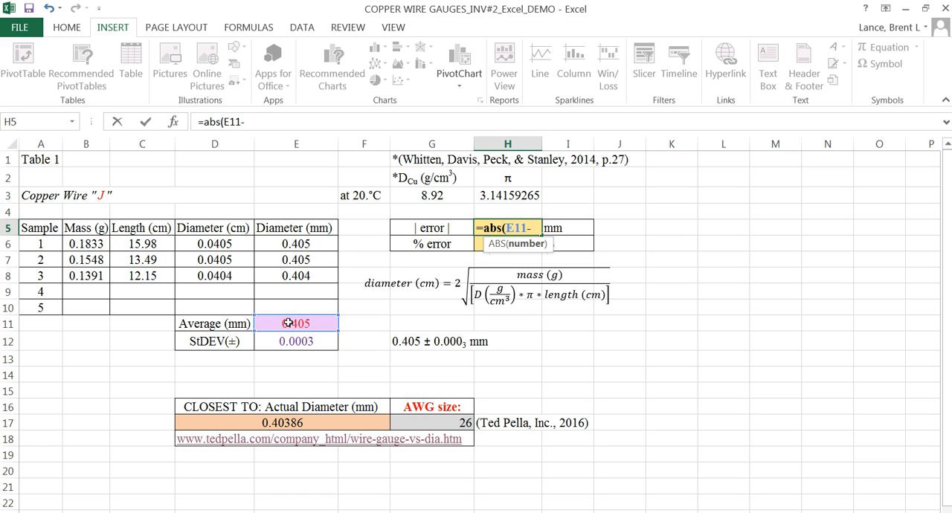
pyautogui.click(255, 423)
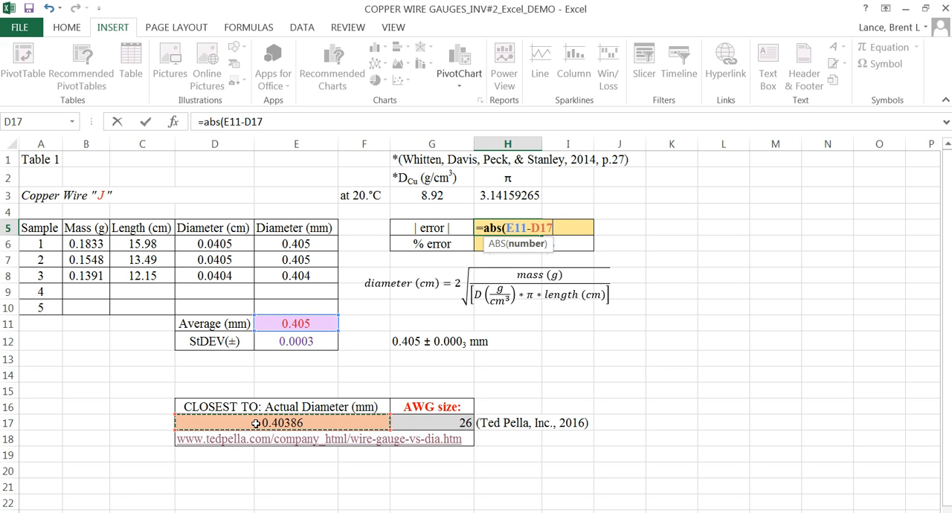
pyautogui.write(')')
pyautogui.press('Return')
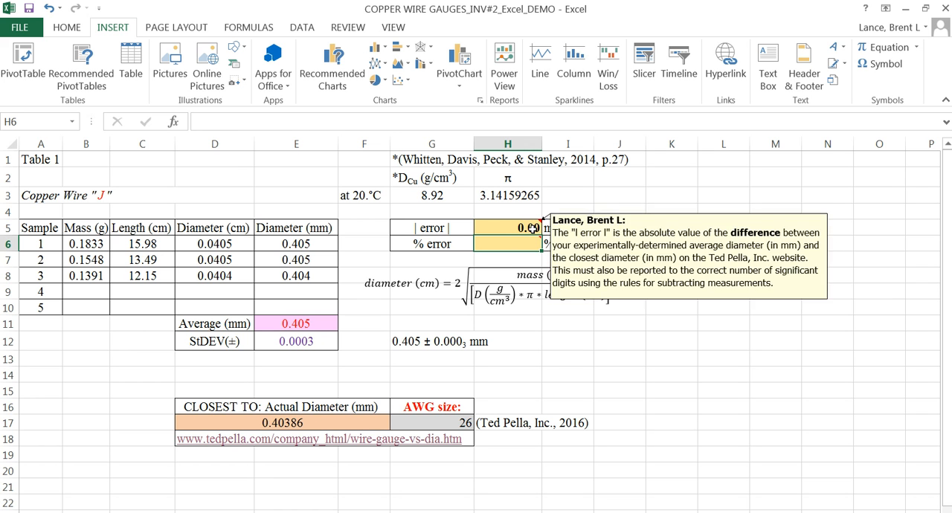
# Step: Format the absolute error in H5 to show three decimal places
pyautogui.click(66, 28)
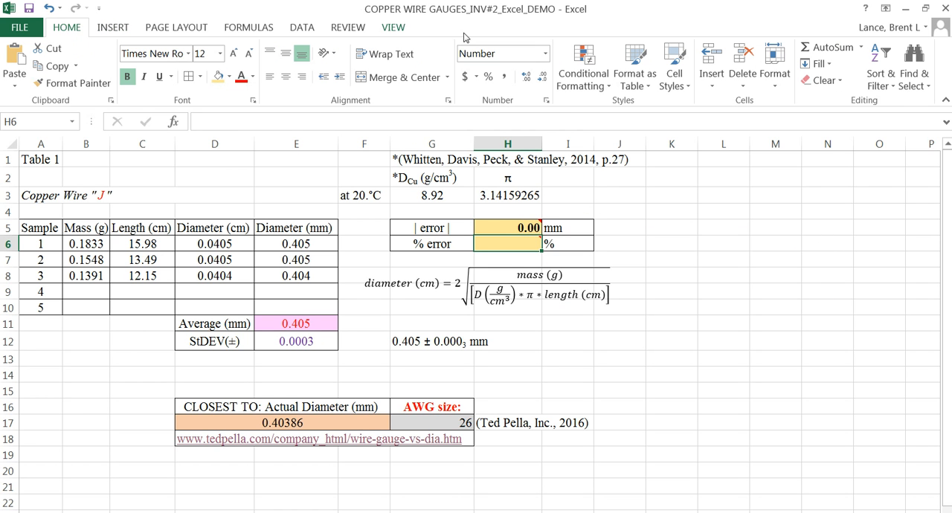
pyautogui.press('Up')
pyautogui.click(544, 79)
pyautogui.click(526, 79)
pyautogui.click(526, 80)
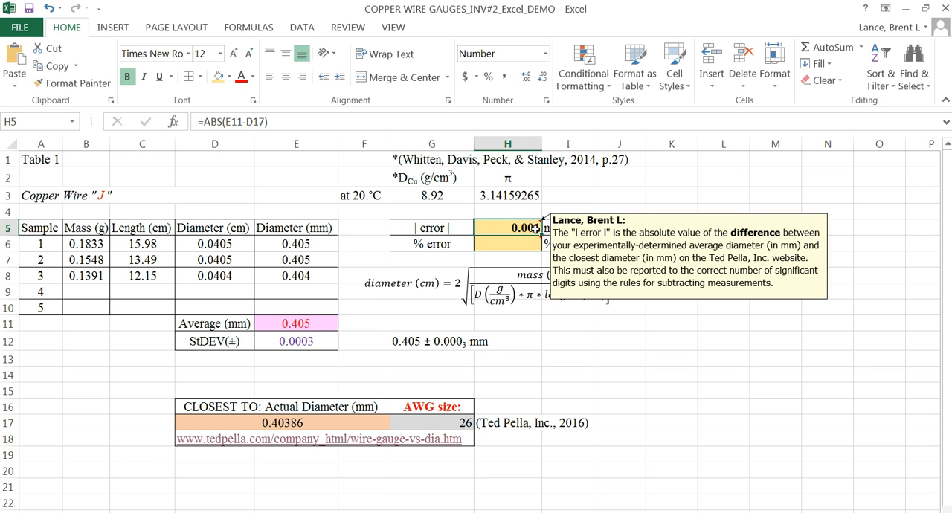
# Step: Calculate the percent error in H6 with the formula =(H5/D17)*100, following the cell's comment
pyautogui.click(512, 244)
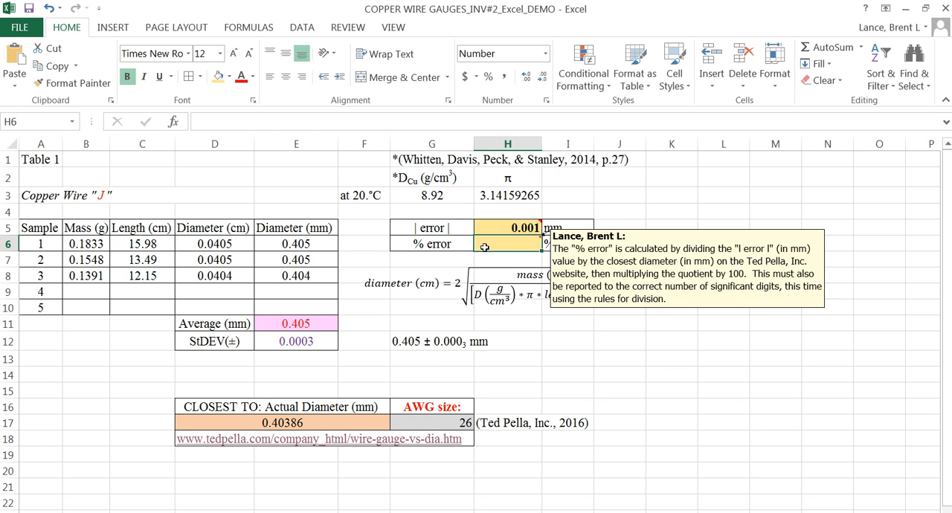
pyautogui.click(502, 229)
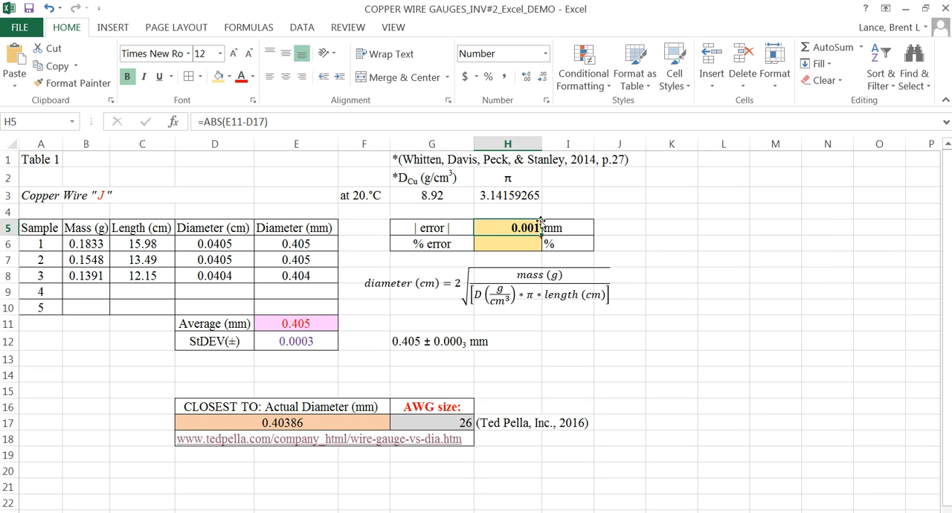
pyautogui.click(512, 245)
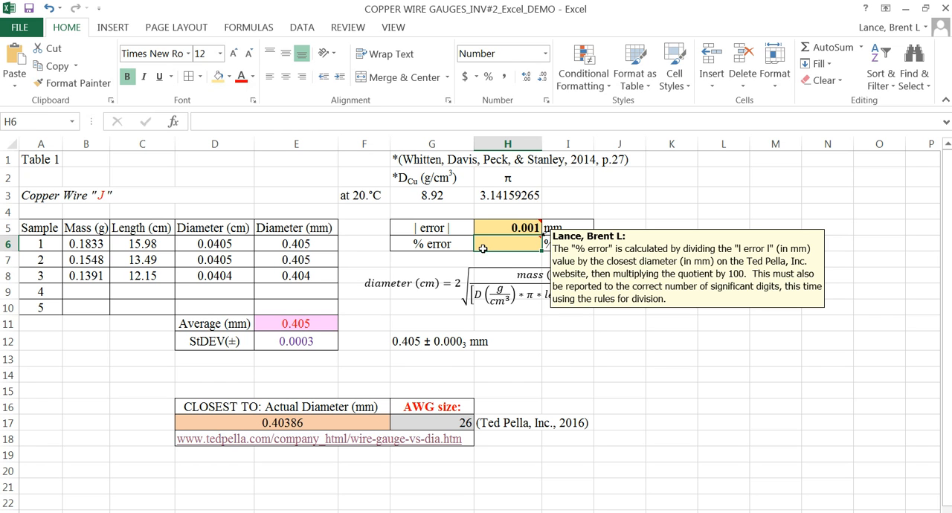
pyautogui.write('=')
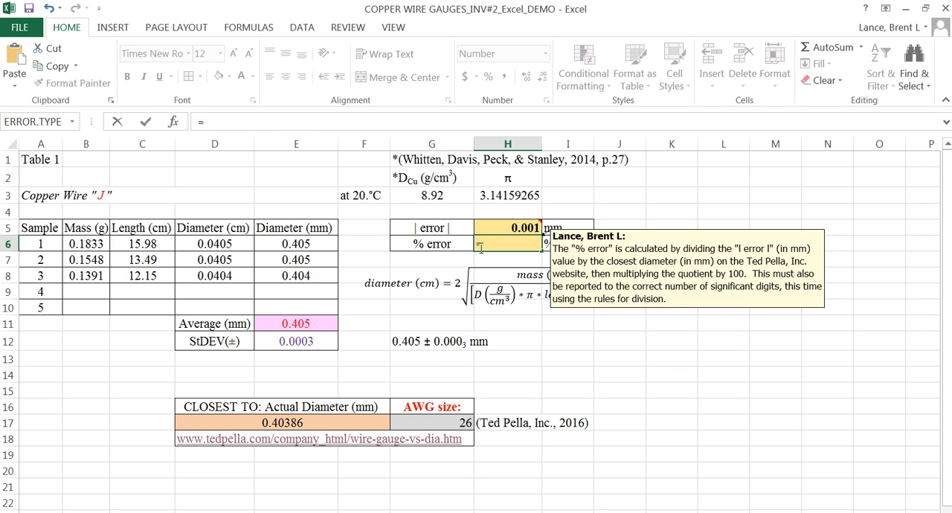
pyautogui.write('(')
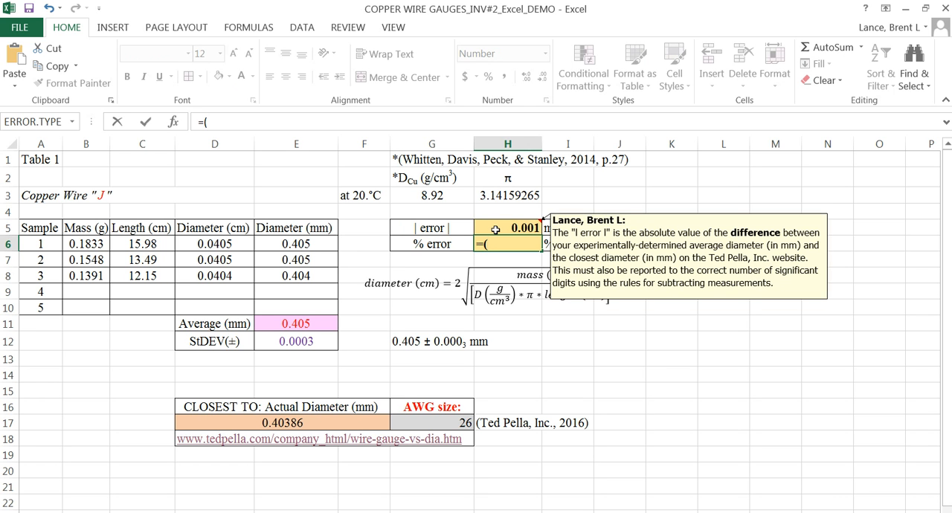
pyautogui.click(495, 230)
pyautogui.write('/')
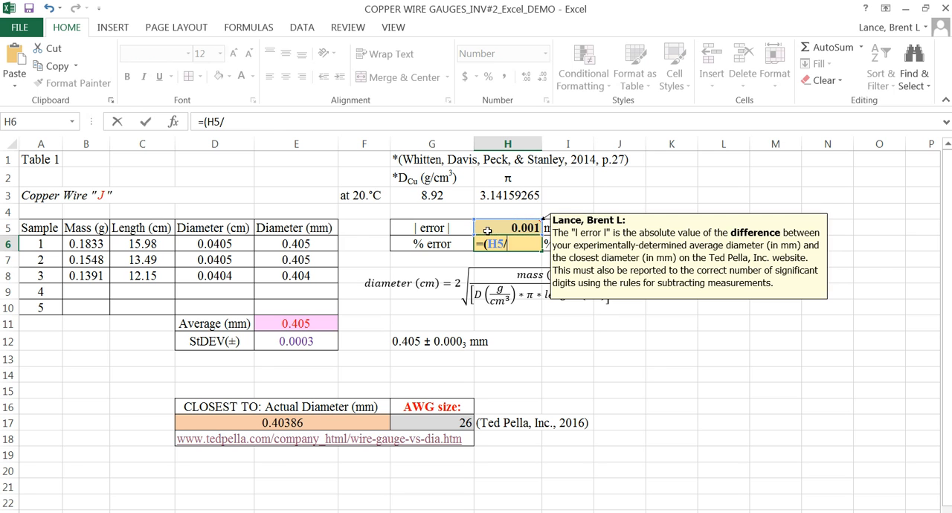
pyautogui.click(295, 422)
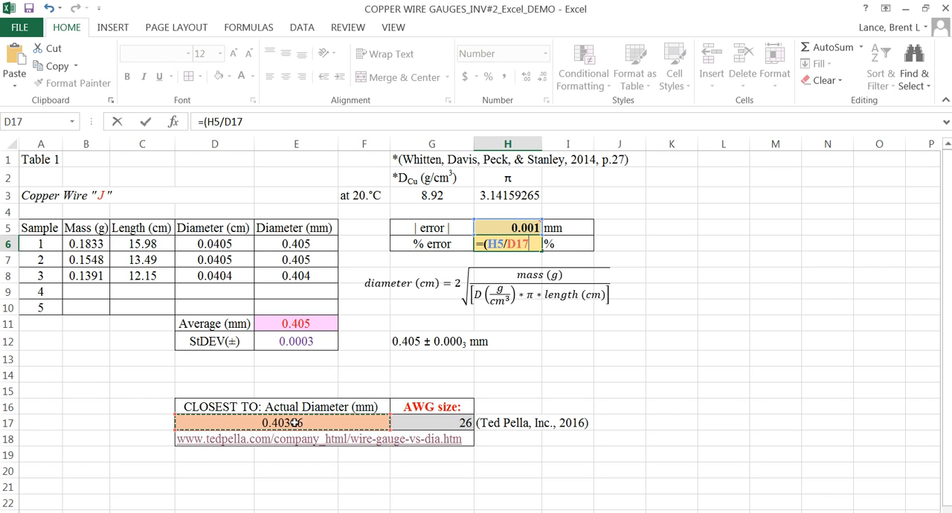
pyautogui.write(')*100')
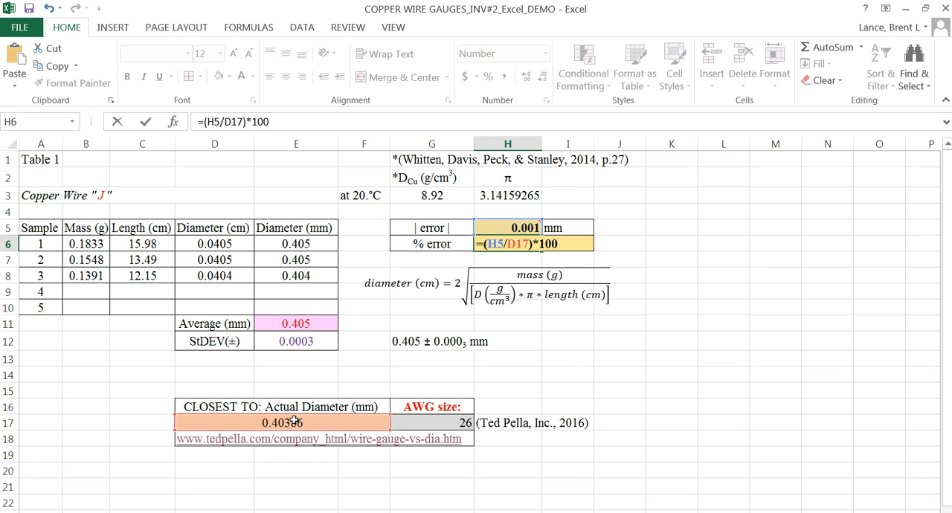
pyautogui.press('Return')
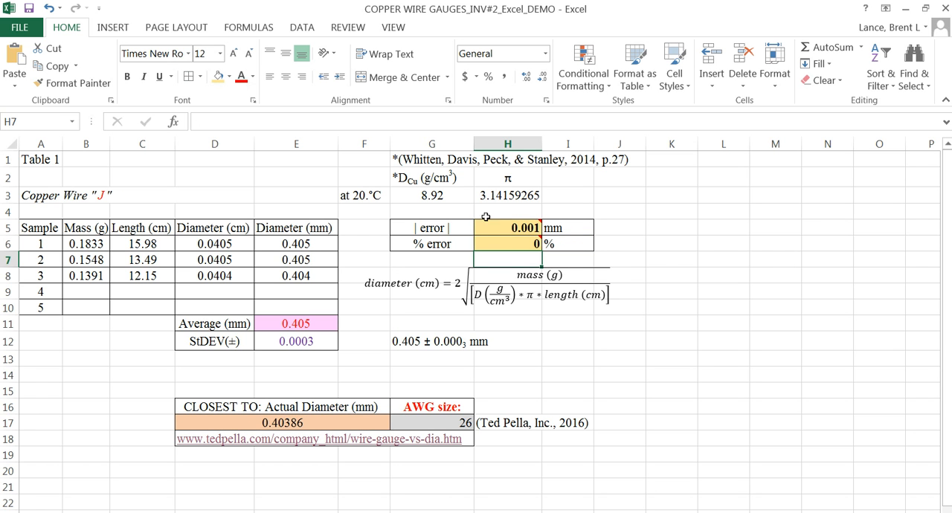
# Step: Format the percent error in H6 to show one decimal place
pyautogui.click(509, 242)
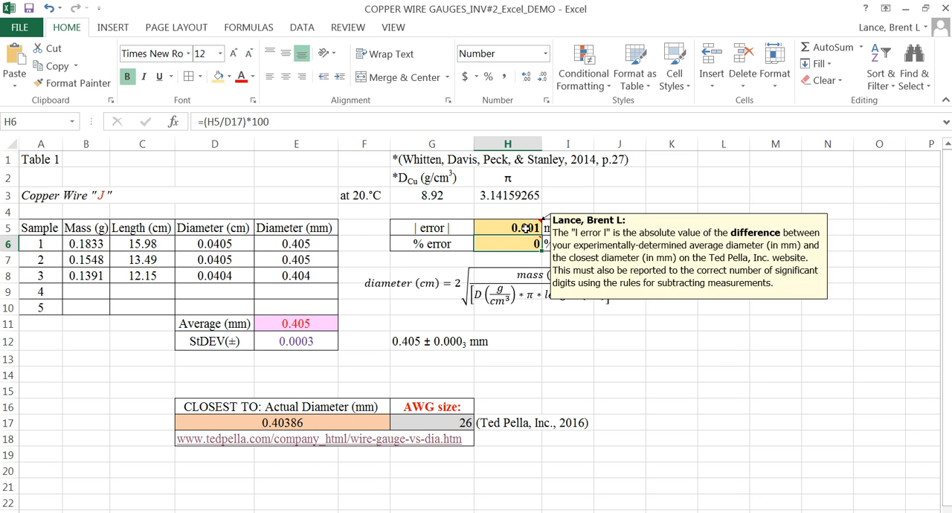
pyautogui.click(526, 79)
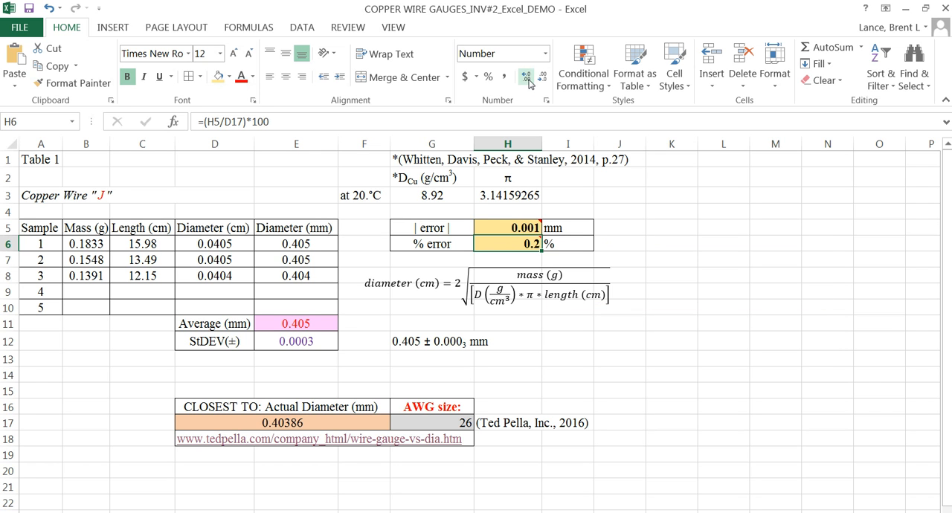
pyautogui.click(648, 242)
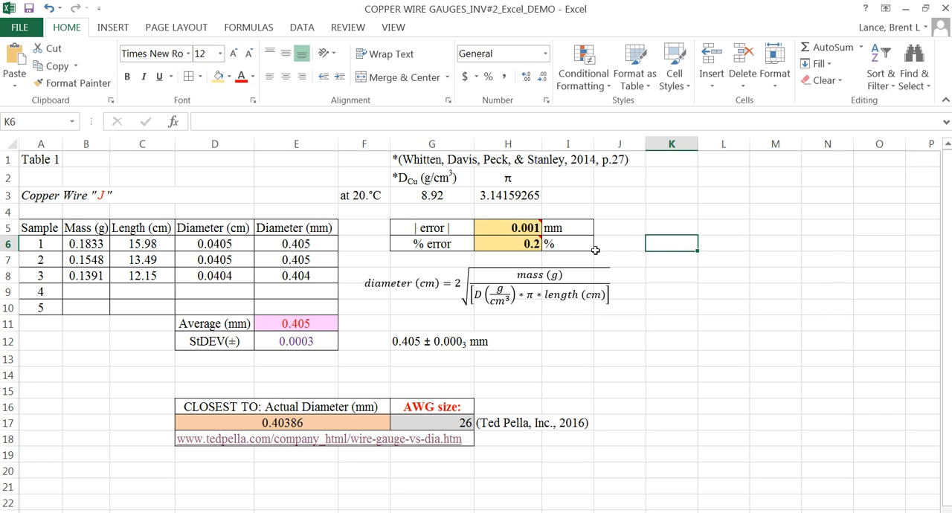
pyautogui.moveTo(533, 248)
pyautogui.click(303, 425)
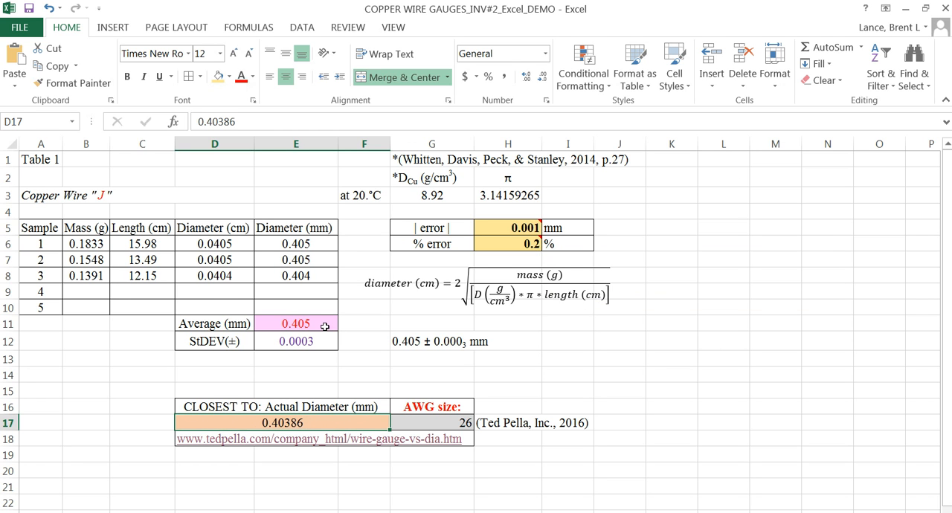
pyautogui.click(325, 326)
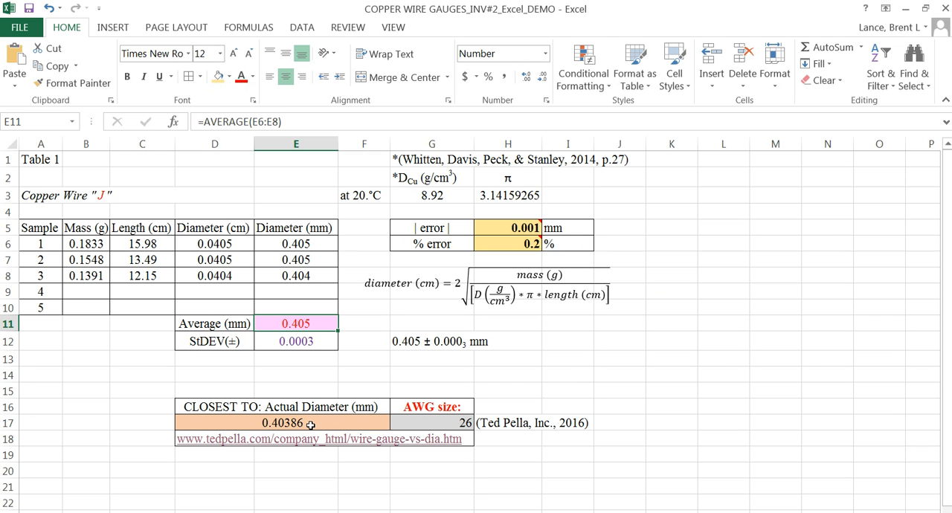
pyautogui.click(421, 423)
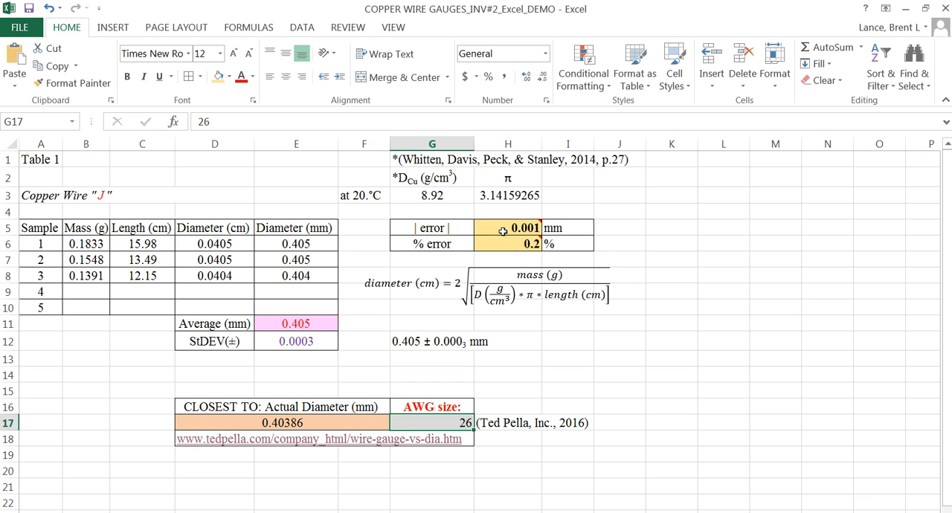
# Step: Create a copy of the completed copper wire worksheet at the end of the same workbook
pyautogui.moveTo(503, 232)
pyautogui.click(35, 161)
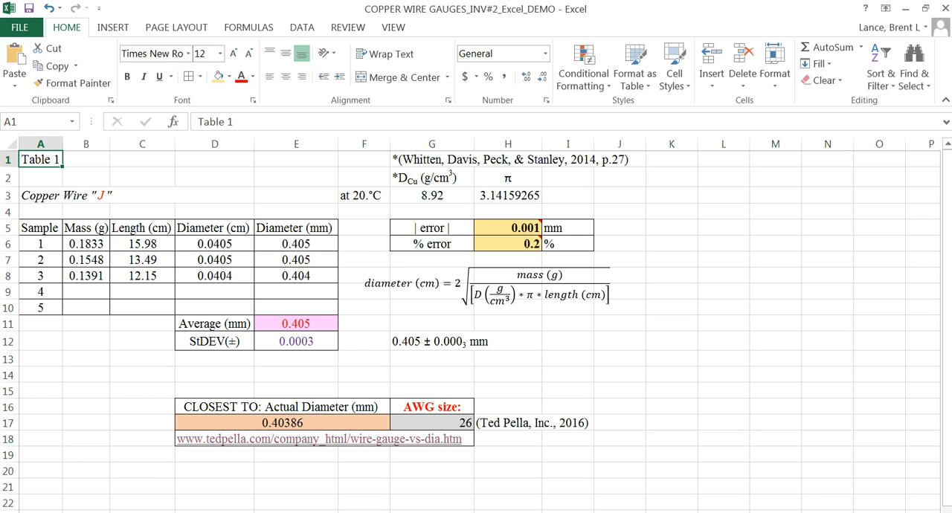
pyautogui.rightClick(116, 512)
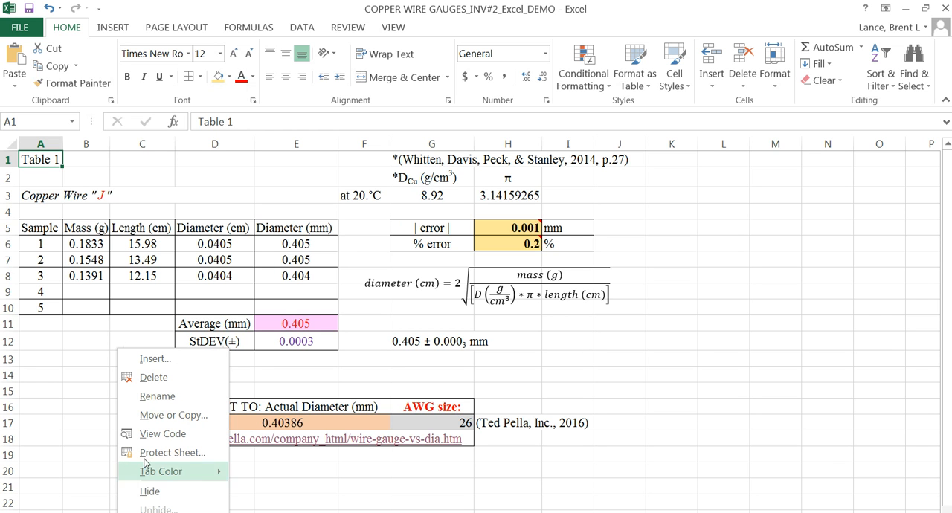
pyautogui.click(154, 420)
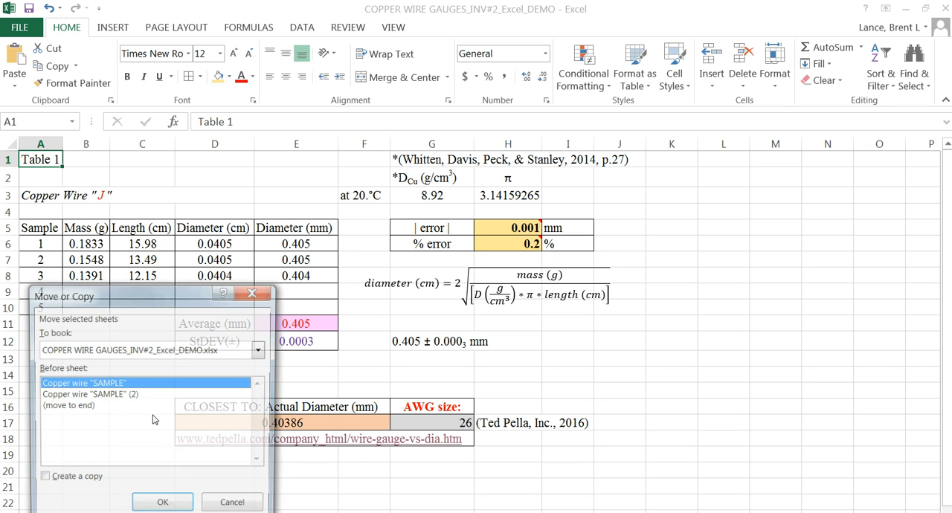
pyautogui.moveTo(134, 300); pyautogui.dragTo(172, 140)
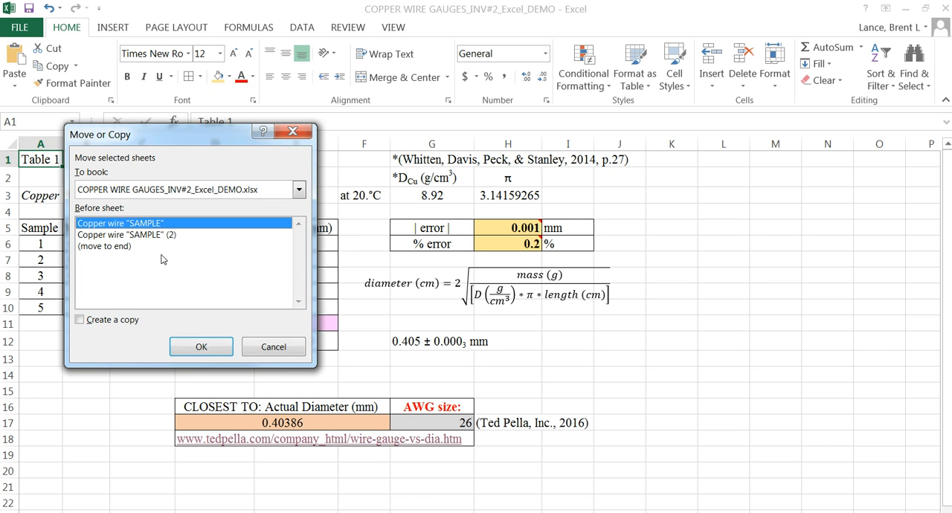
pyautogui.click(101, 247)
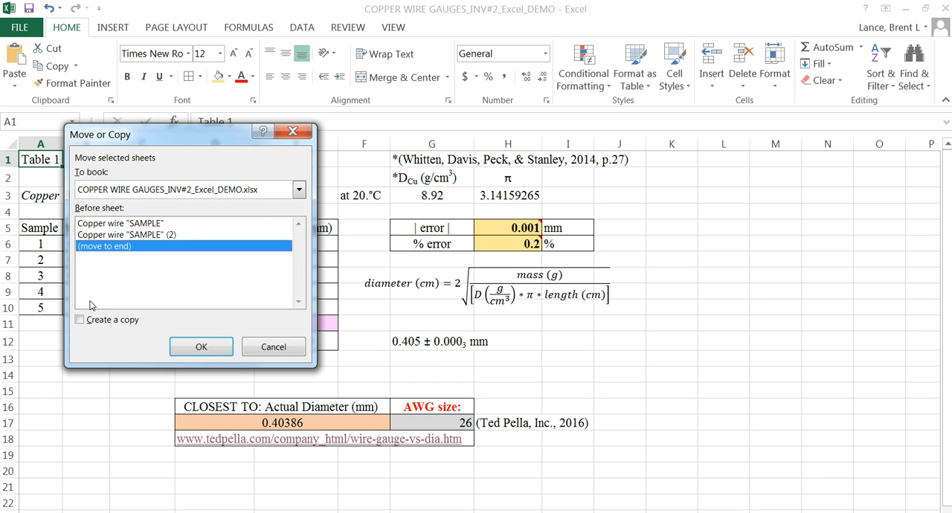
pyautogui.click(80, 321)
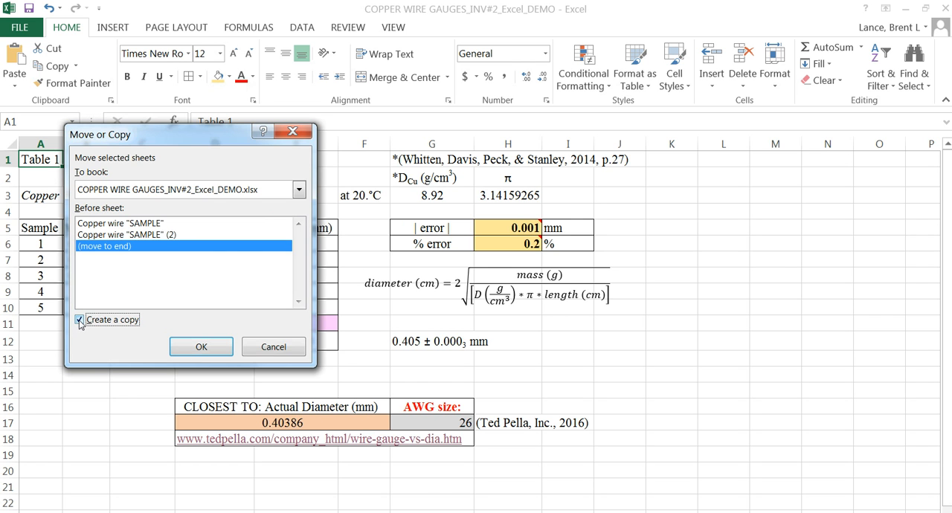
pyautogui.click(192, 345)
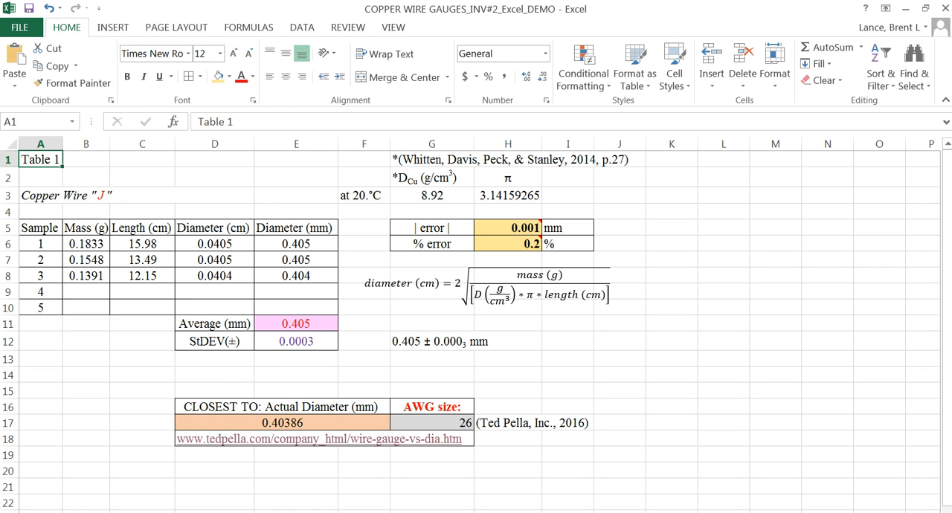
# Step: Temporarily mark cell E2 of the duplicated sheet with COPY, clearing it after a check against the original sheet
pyautogui.click(285, 173)
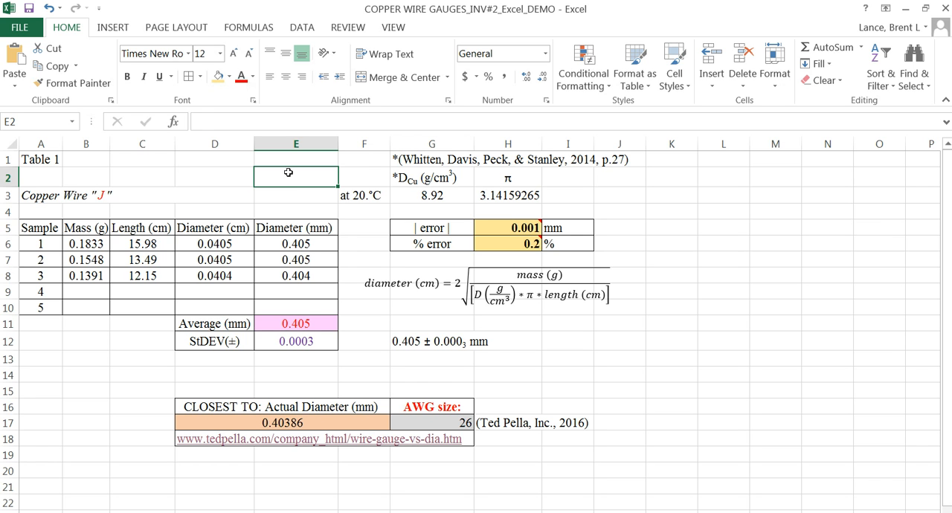
pyautogui.write('COPY')
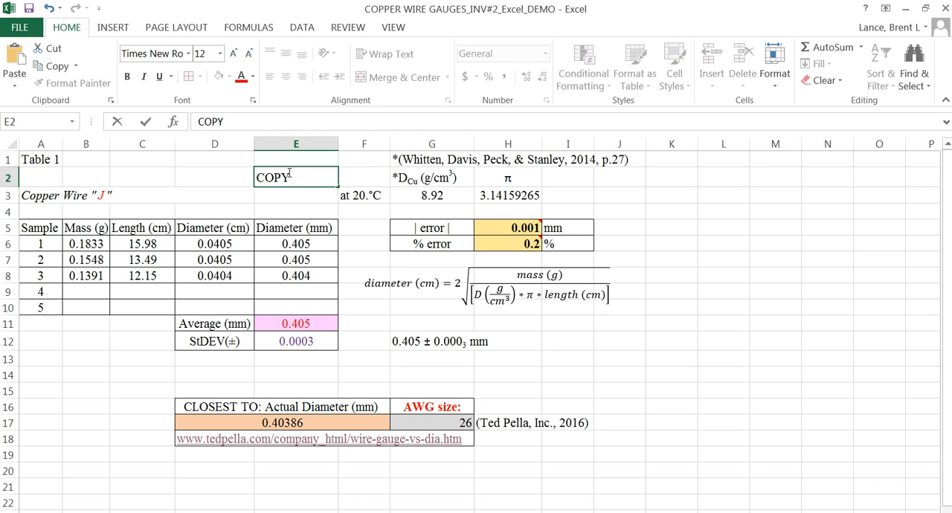
pyautogui.click(213, 182)
pyautogui.click(280, 178)
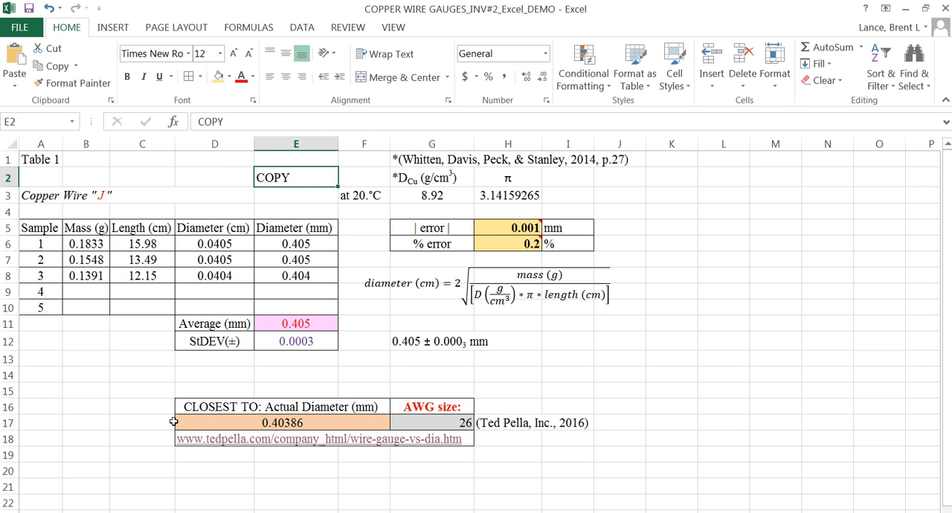
pyautogui.click(89, 512)
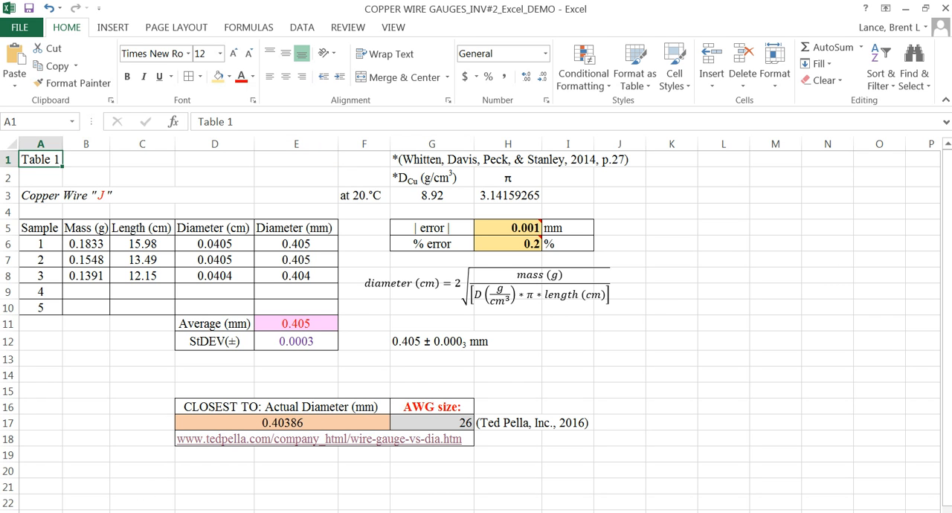
pyautogui.click(133, 512)
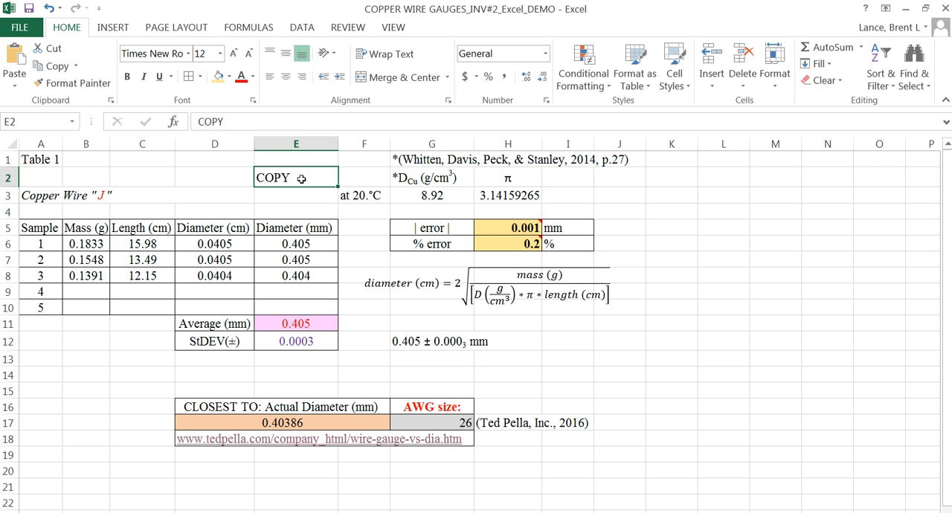
pyautogui.press('Delete')
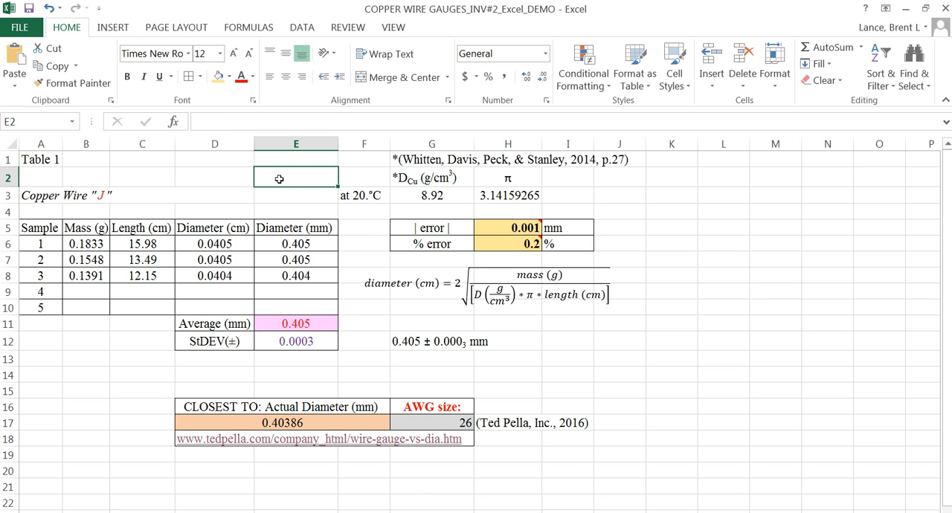
pyautogui.click(83, 192)
pyautogui.click(49, 159)
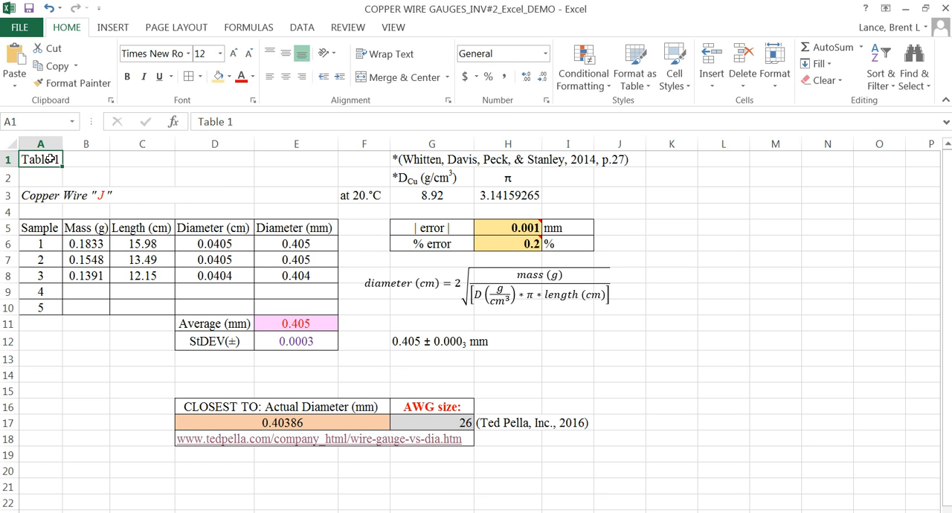
pyautogui.click(95, 196)
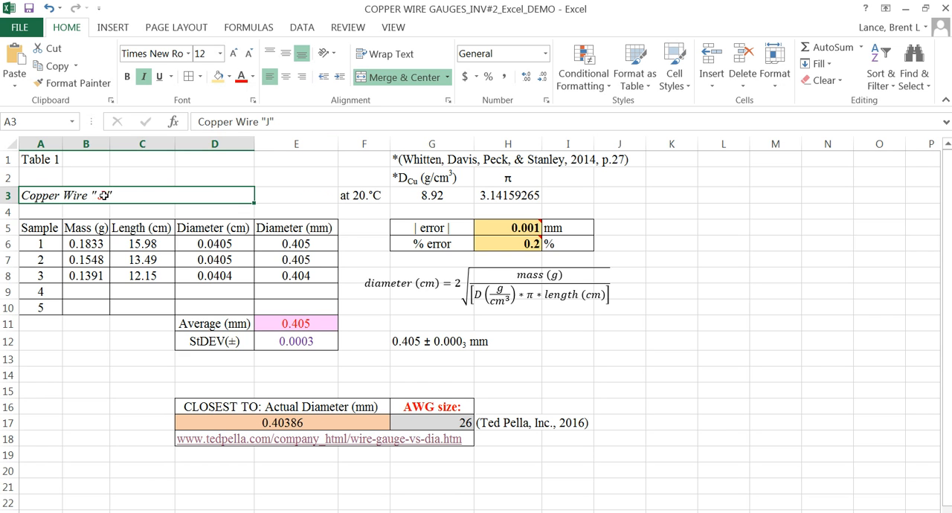
pyautogui.moveTo(90, 244); pyautogui.dragTo(143, 305)
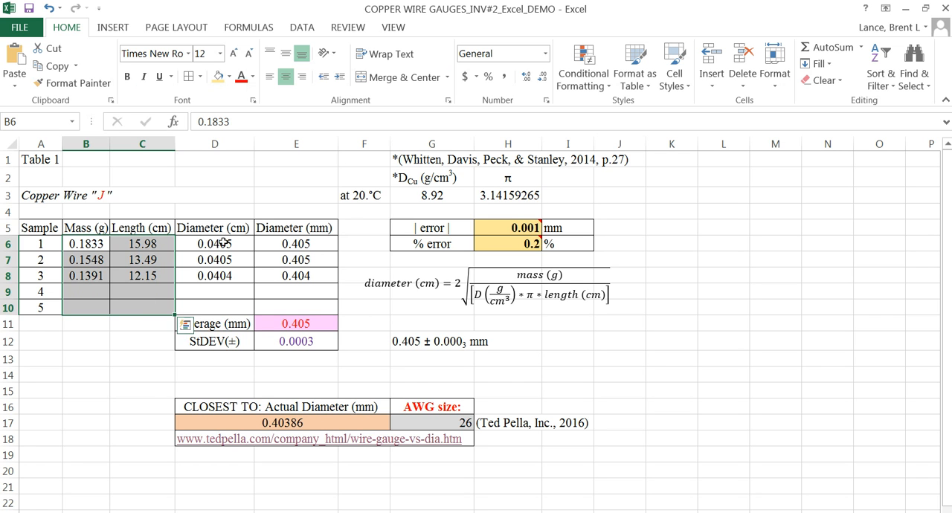
# Step: Set the length of sample 1 in C6 of the duplicated sheet to 25.56 cm
pyautogui.click(90, 244)
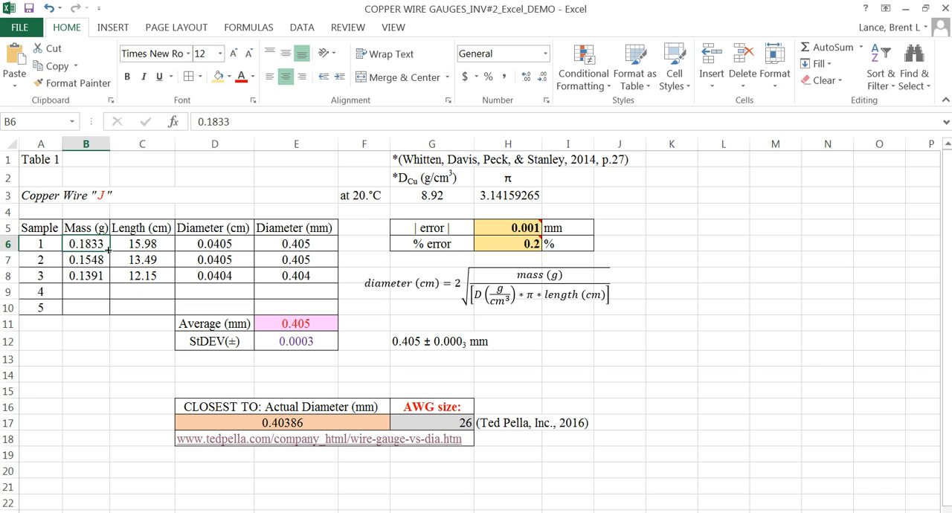
pyautogui.click(141, 247)
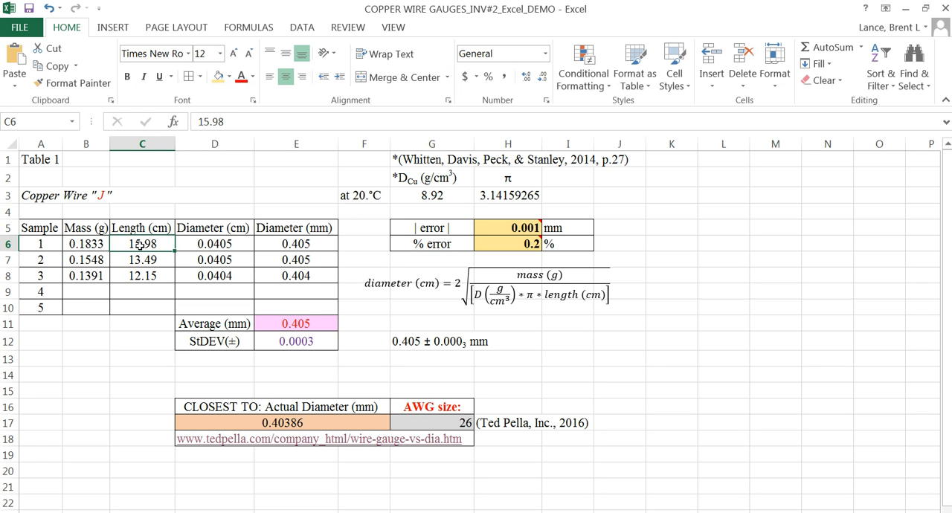
pyautogui.write('25.56')
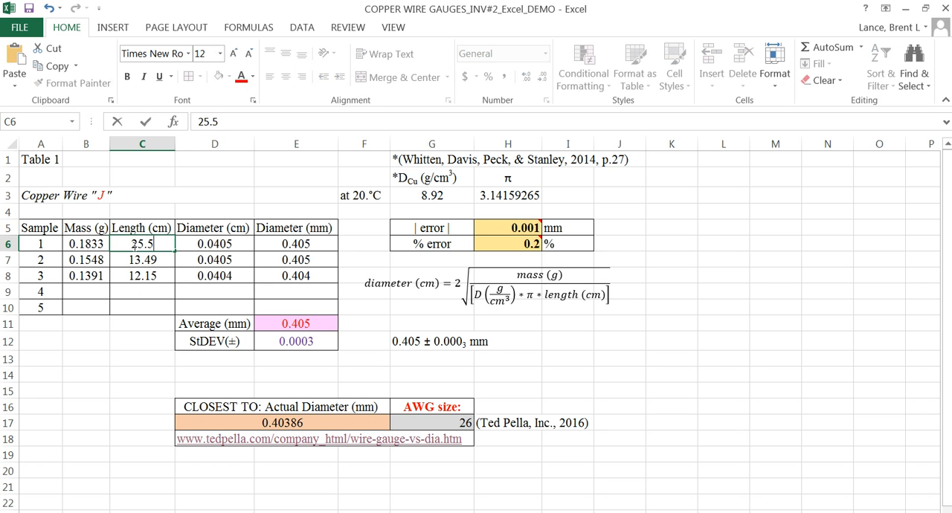
pyautogui.press('Return')
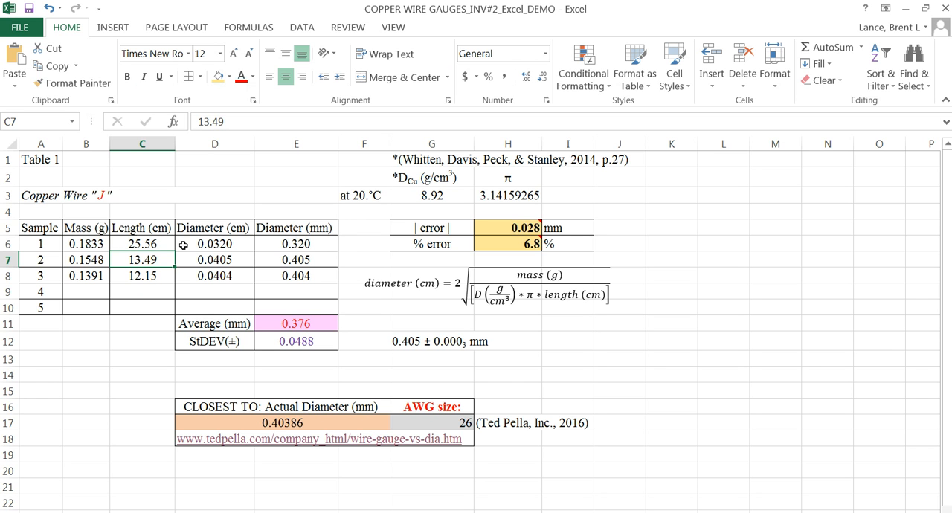